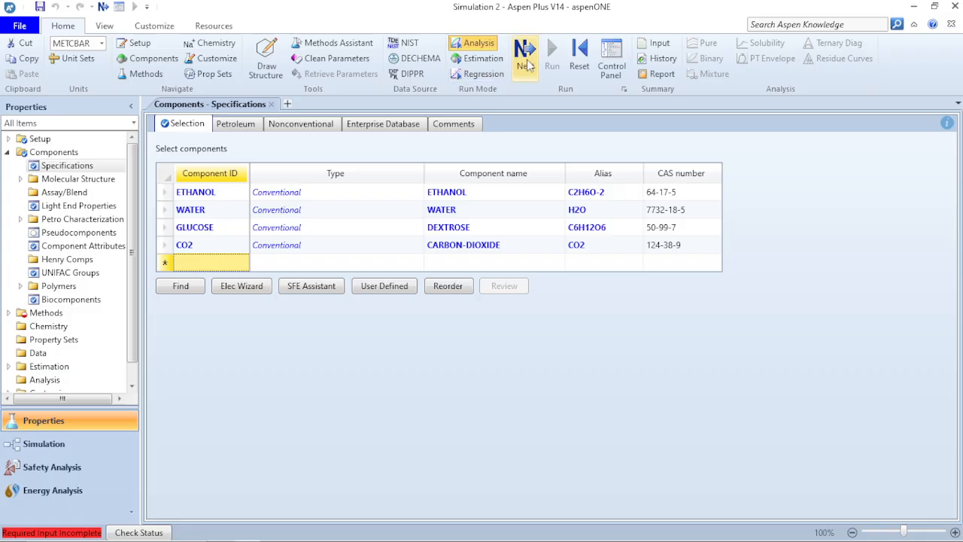
Set the property method to NRTL-RK, with NRTL as the base method.
{"action": "left_click", "coordinate": [527, 61]}
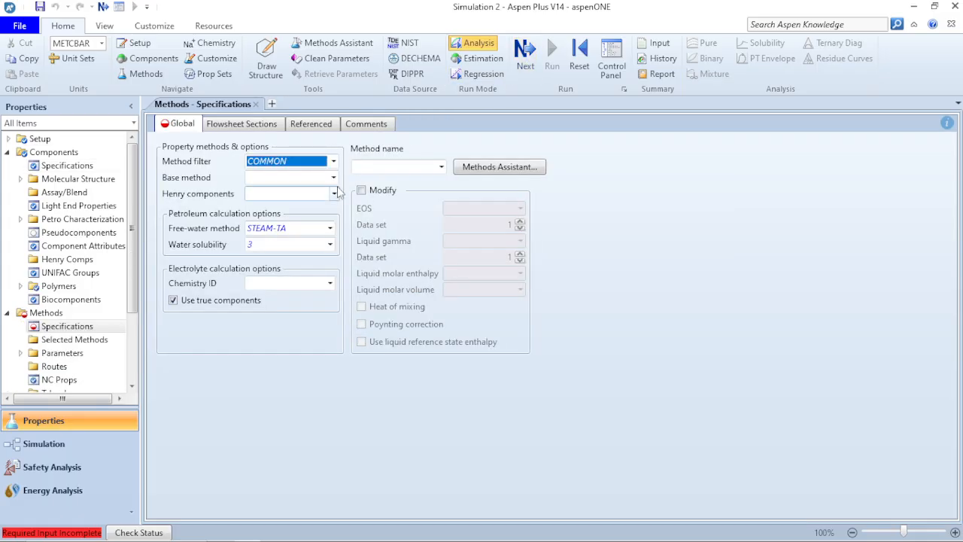
{"action": "left_click", "coordinate": [333, 178]}
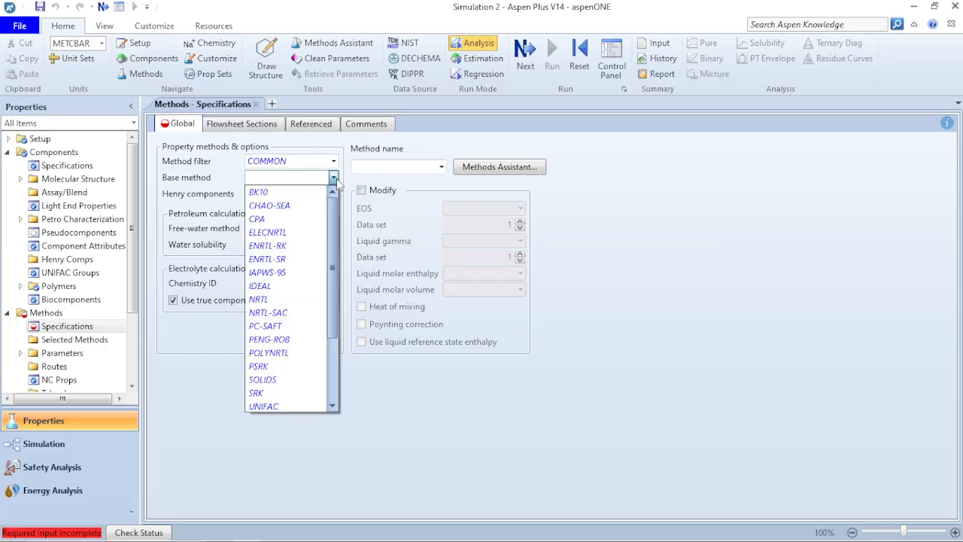
{"action": "left_click", "coordinate": [280, 303]}
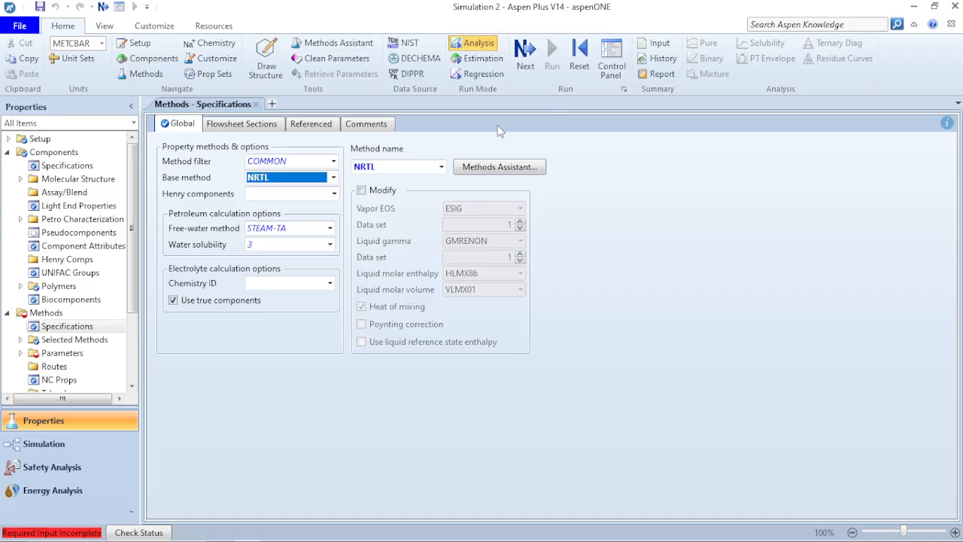
{"action": "left_click", "coordinate": [441, 166]}
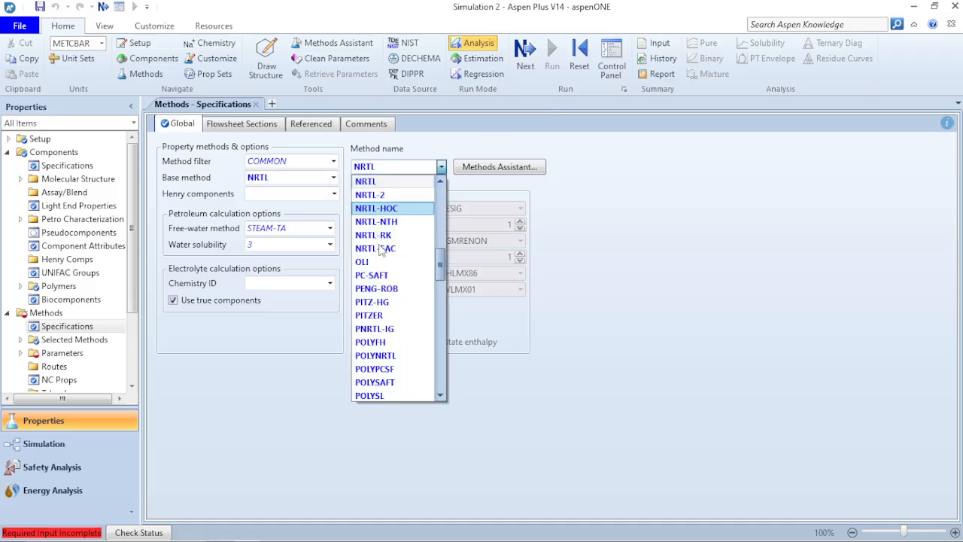
{"action": "left_click", "coordinate": [374, 235]}
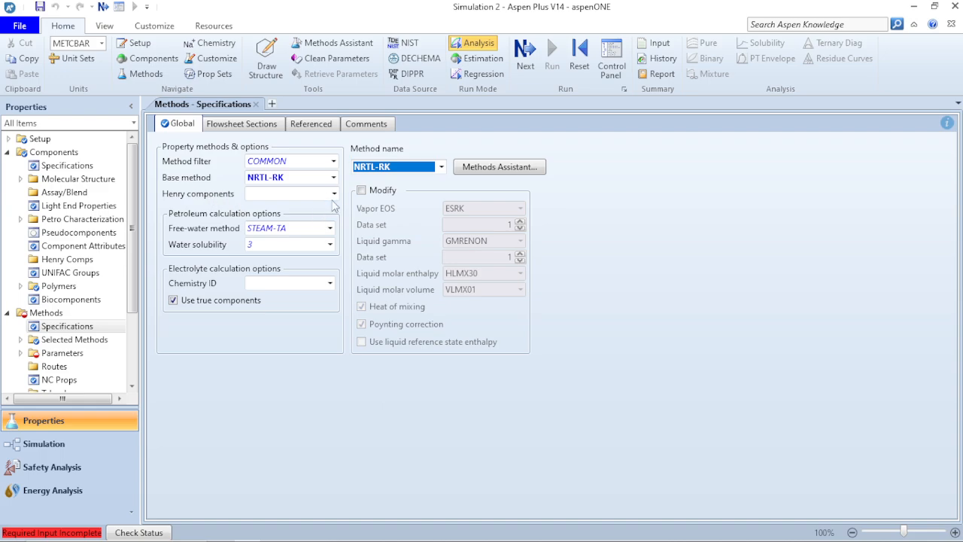
Create Henry component set HC-1 containing CO2, then view the component-data slide.
{"action": "left_click", "coordinate": [335, 193]}
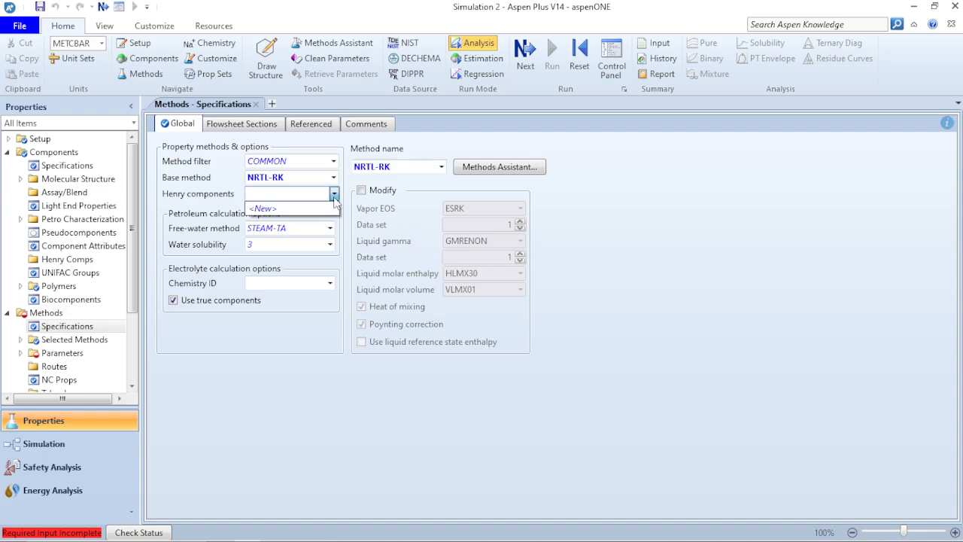
{"action": "left_click", "coordinate": [272, 206]}
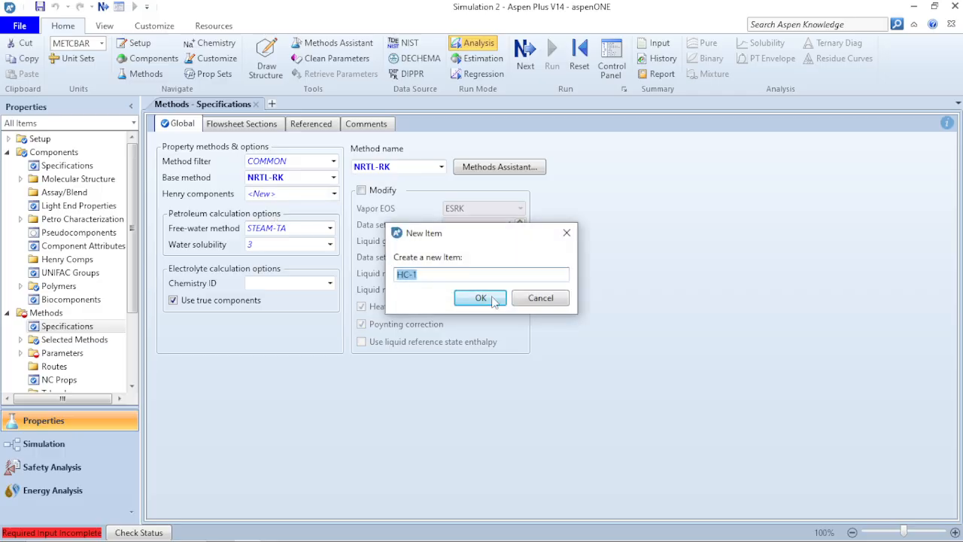
{"action": "left_click", "coordinate": [487, 299]}
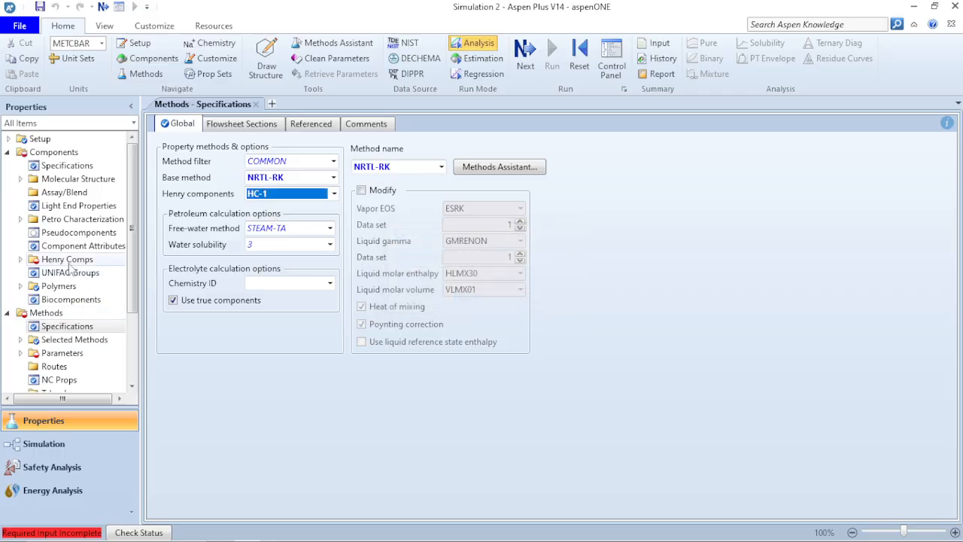
{"action": "left_click", "coordinate": [68, 261]}
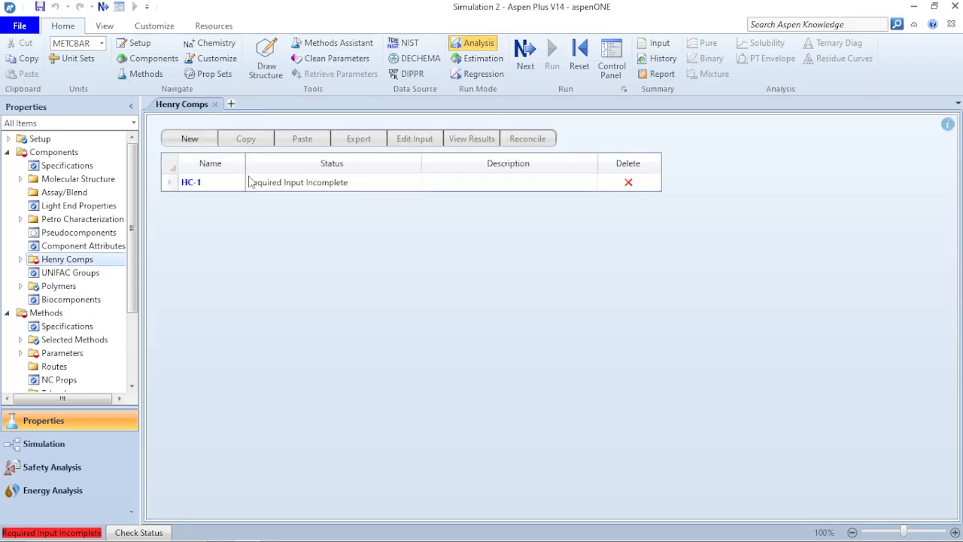
{"action": "left_click", "coordinate": [215, 181]}
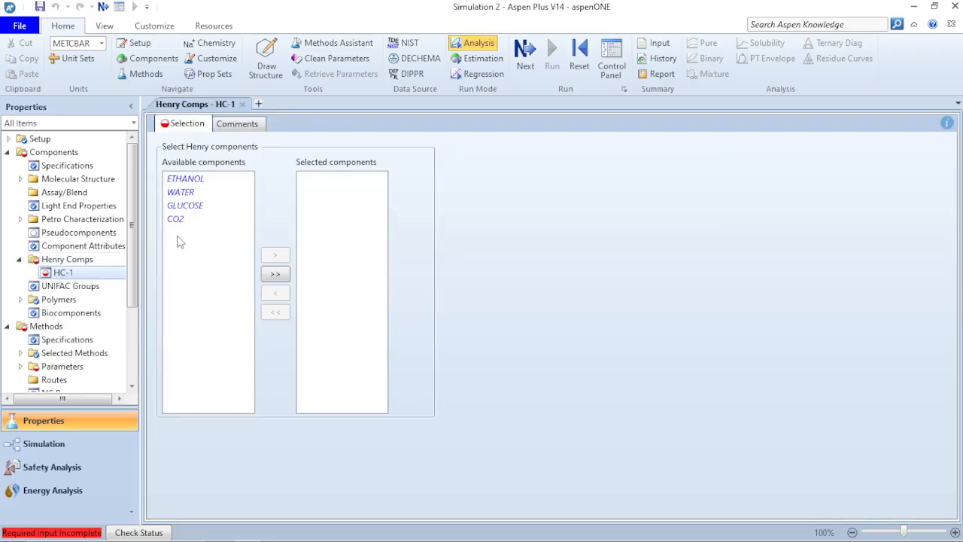
{"action": "left_click", "coordinate": [180, 220]}
{"action": "left_click", "coordinate": [275, 255]}
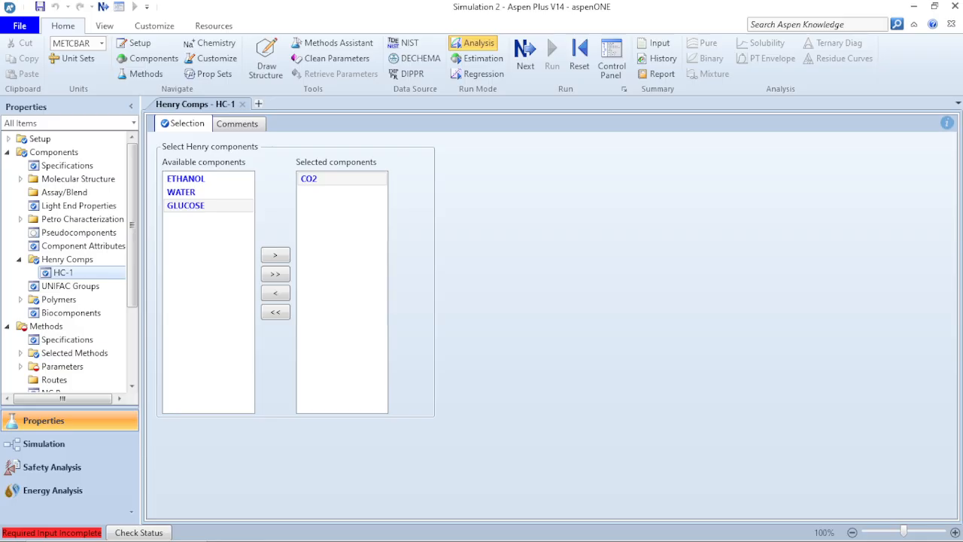
{"action": "key", "text": "alt+Tab"}
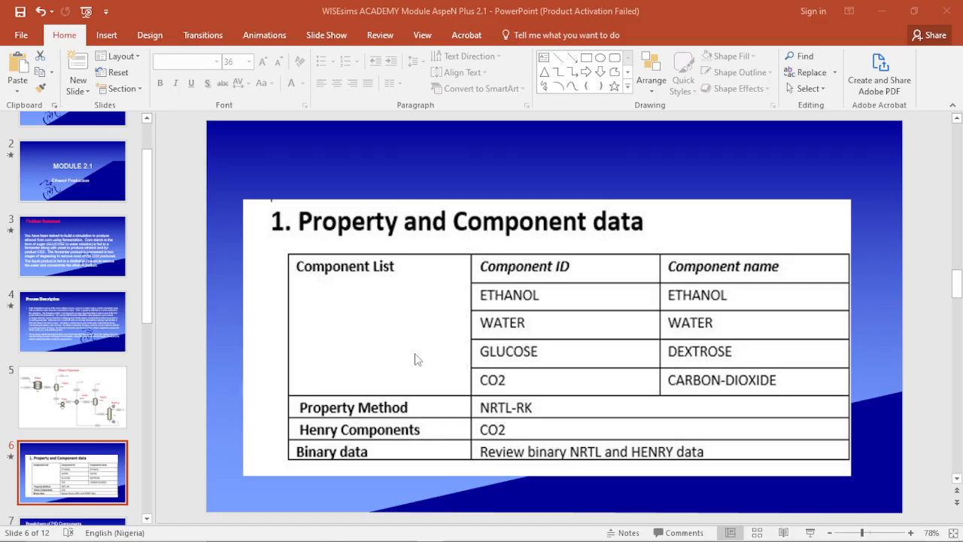
Return from PowerPoint to the Aspen Plus HC-1 Henry components form using the display selector.
{"action": "mouse_move", "coordinate": [456, 539]}
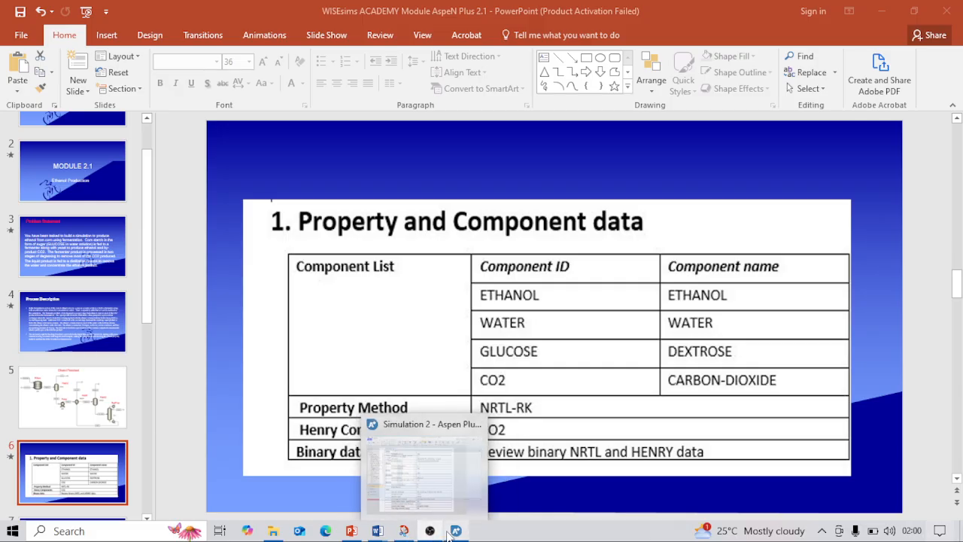
{"action": "left_click", "coordinate": [748, 329]}
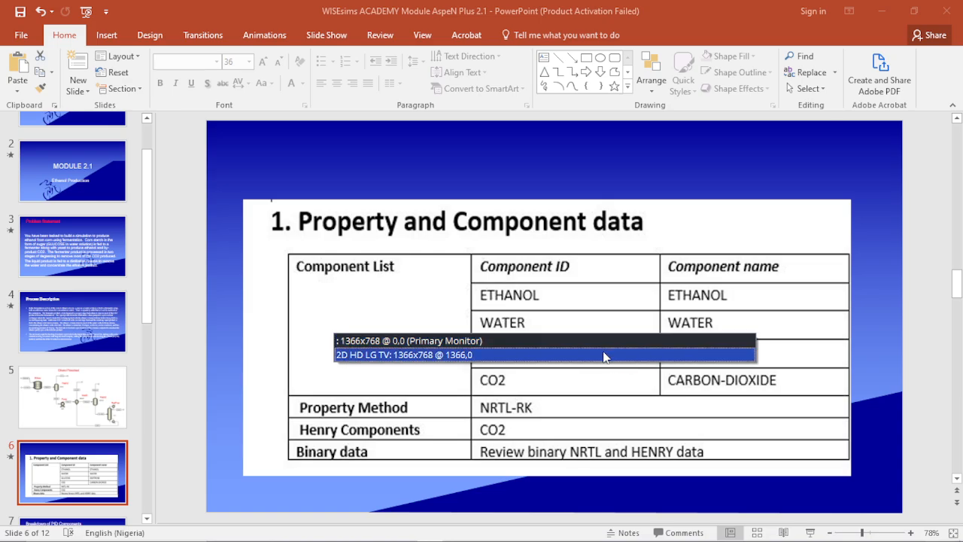
{"action": "left_click", "coordinate": [605, 355]}
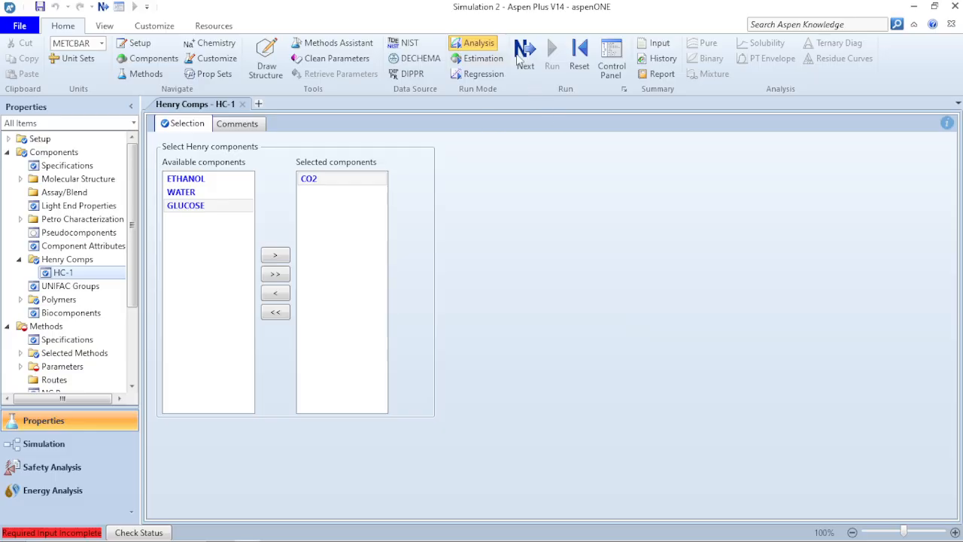
Review HENRY-1 and NRTL-1 binary parameters, run the property analysis, and enter Simulation.
{"action": "left_click", "coordinate": [518, 60]}
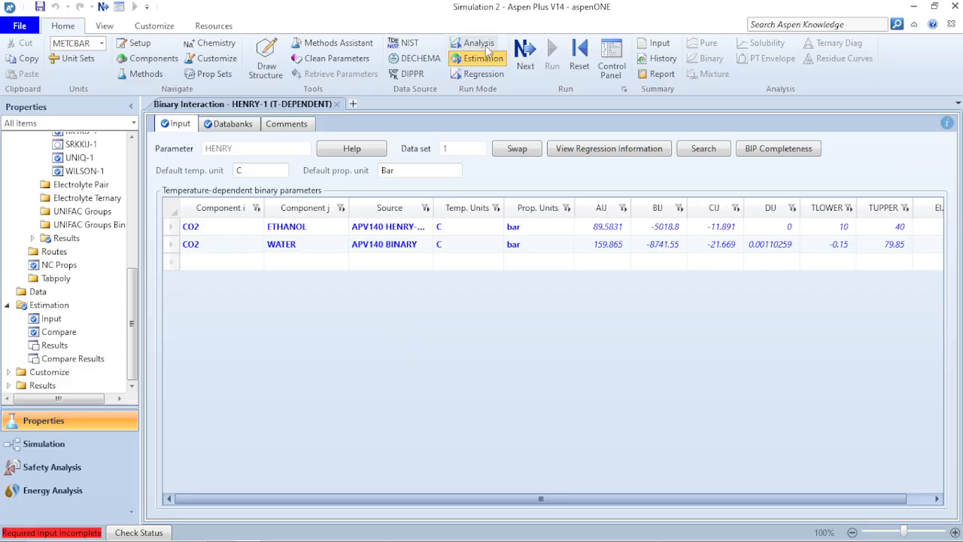
{"action": "left_click", "coordinate": [481, 44]}
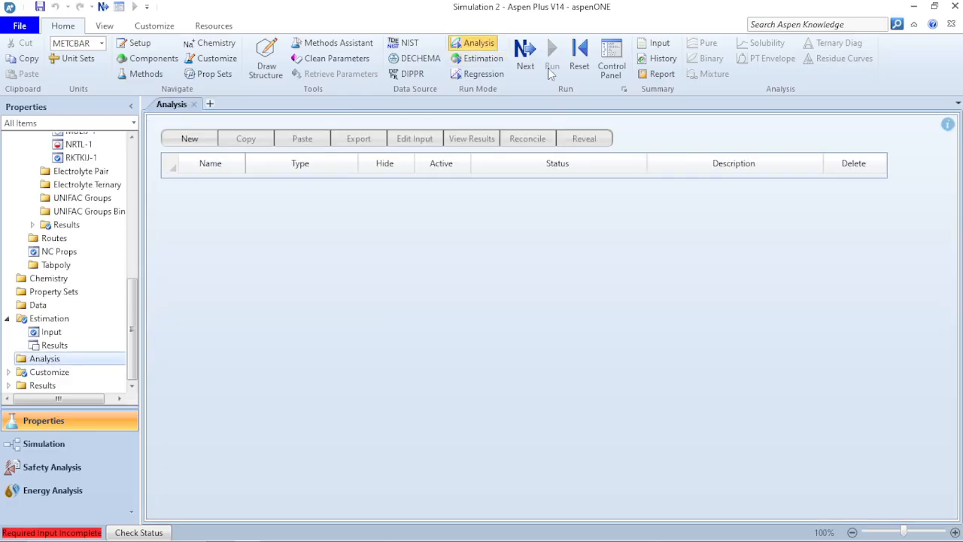
{"action": "left_click", "coordinate": [524, 51]}
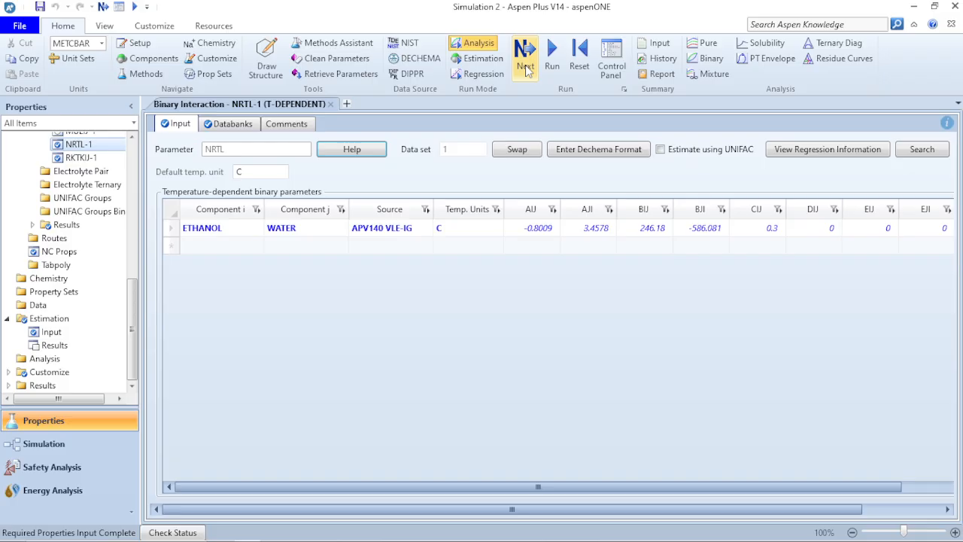
{"action": "left_click", "coordinate": [551, 64]}
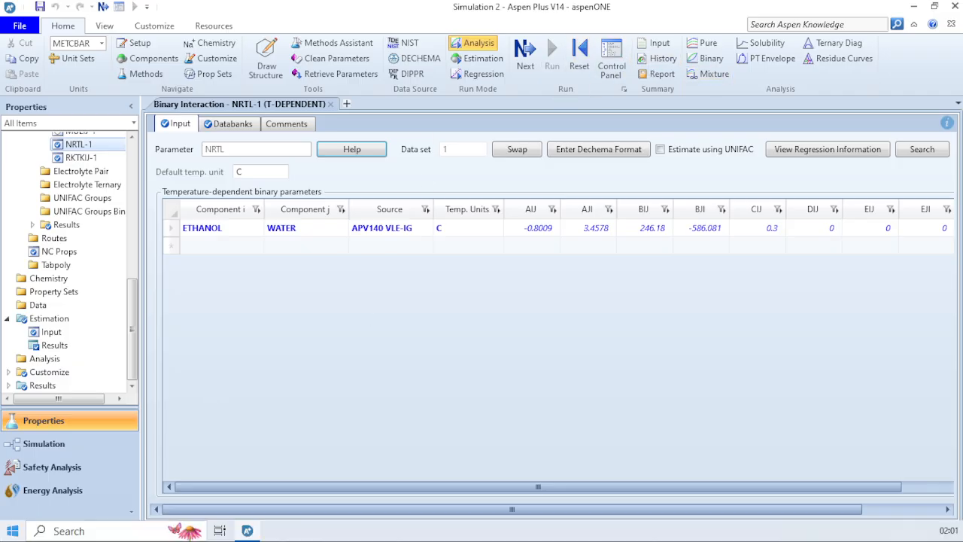
{"action": "left_click", "coordinate": [61, 450]}
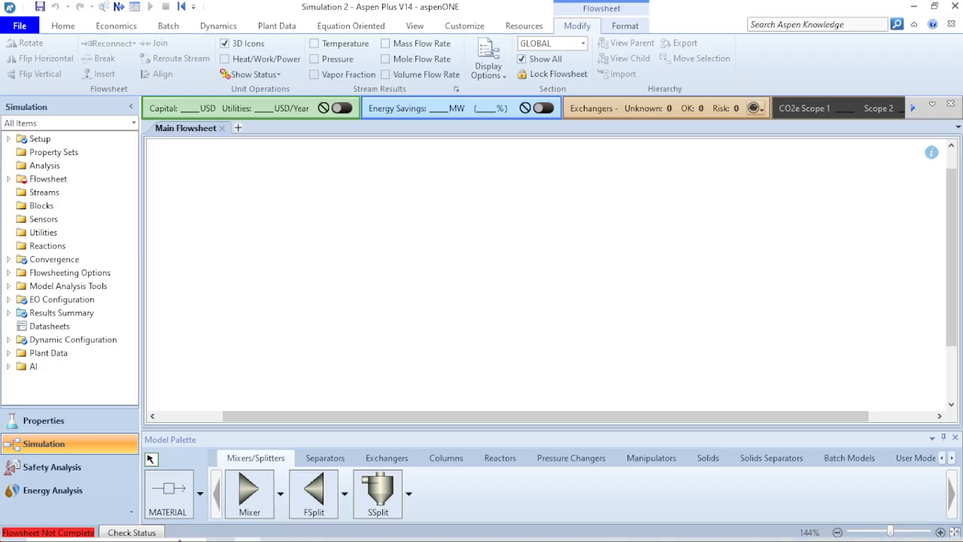
Draw two material streams, S1 above S2, on the left of the flowsheet.
{"action": "mouse_move", "coordinate": [179, 540]}
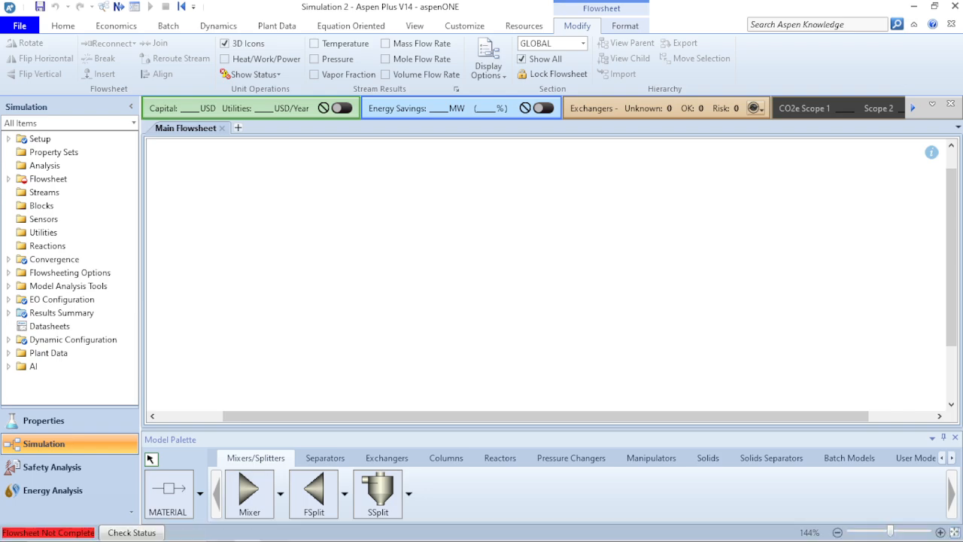
{"action": "left_click", "coordinate": [174, 494]}
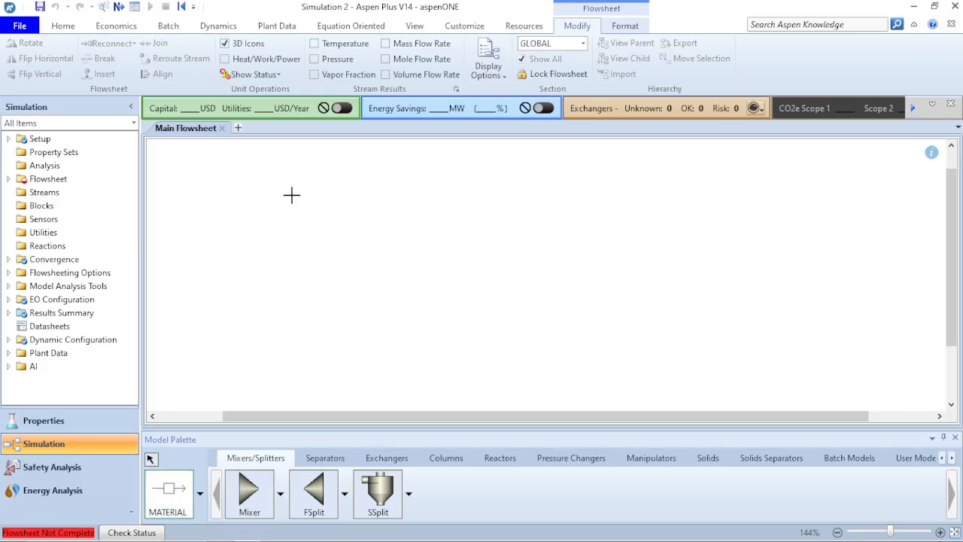
{"action": "left_click", "coordinate": [212, 199]}
{"action": "left_click", "coordinate": [296, 199]}
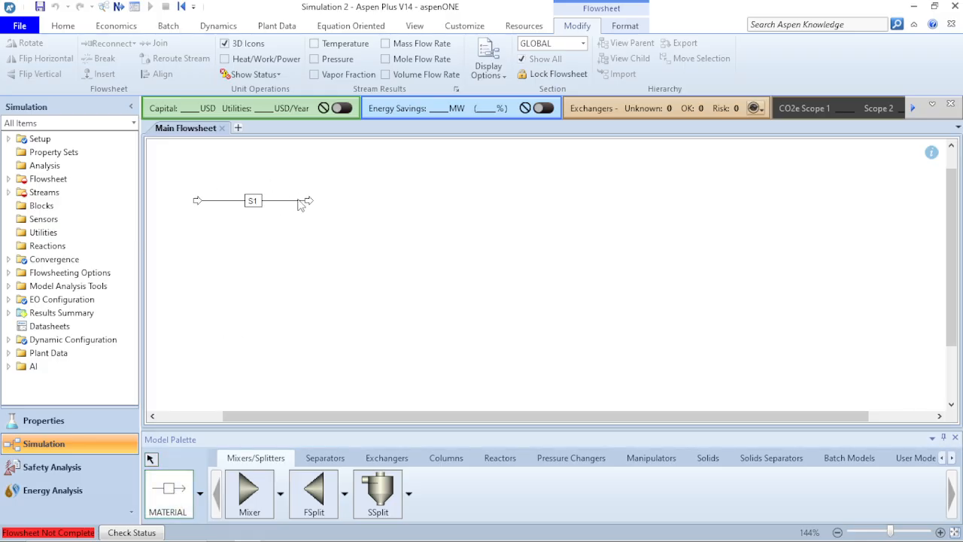
{"action": "left_click", "coordinate": [200, 257]}
{"action": "left_click", "coordinate": [299, 258]}
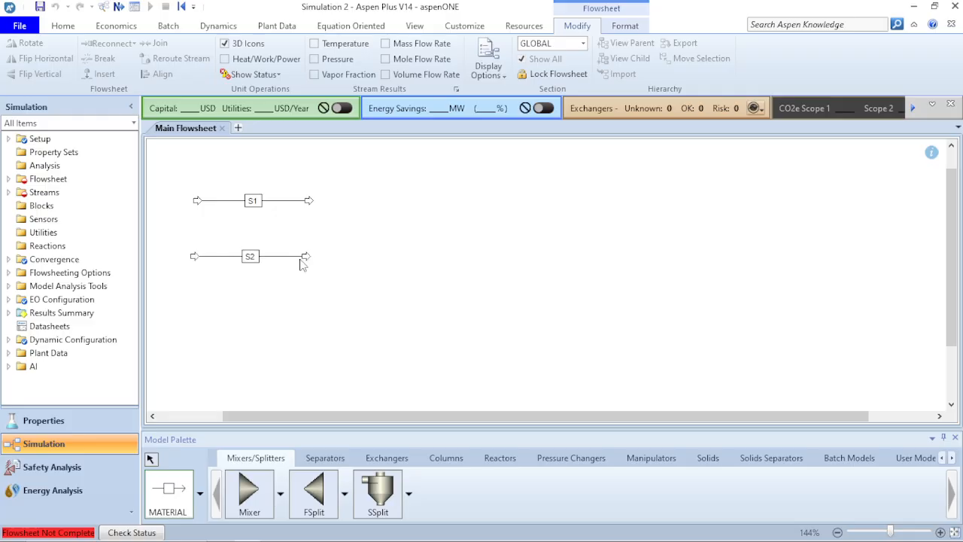
{"action": "right_click", "coordinate": [301, 263]}
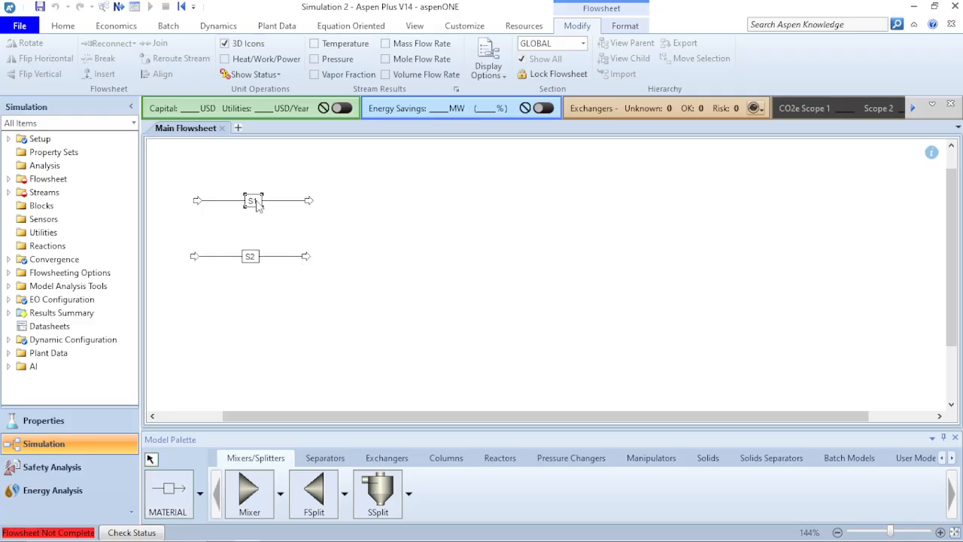
{"action": "left_click", "coordinate": [253, 200]}
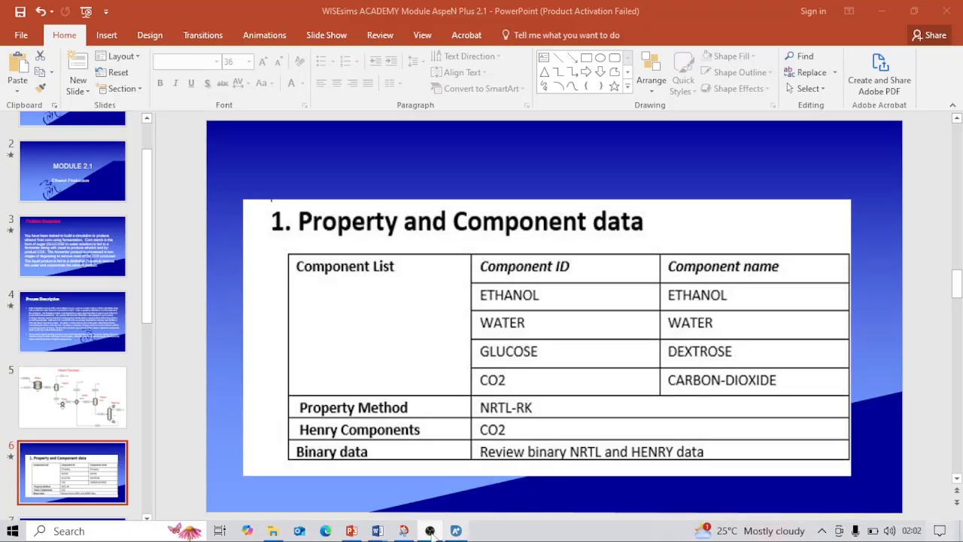
{"action": "left_click", "coordinate": [353, 532]}
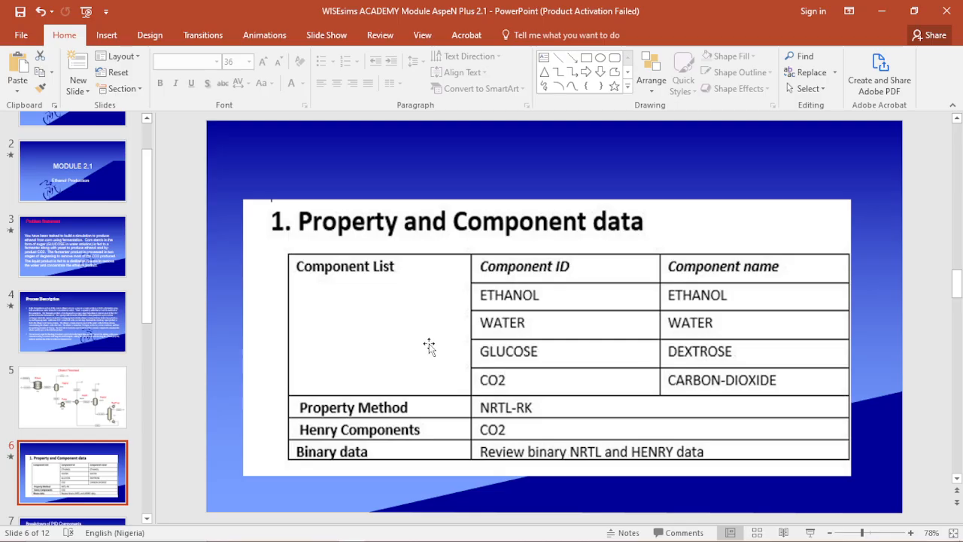
{"action": "scroll", "coordinate": [429, 346], "scroll_direction": "down", "scroll_amount": 2}
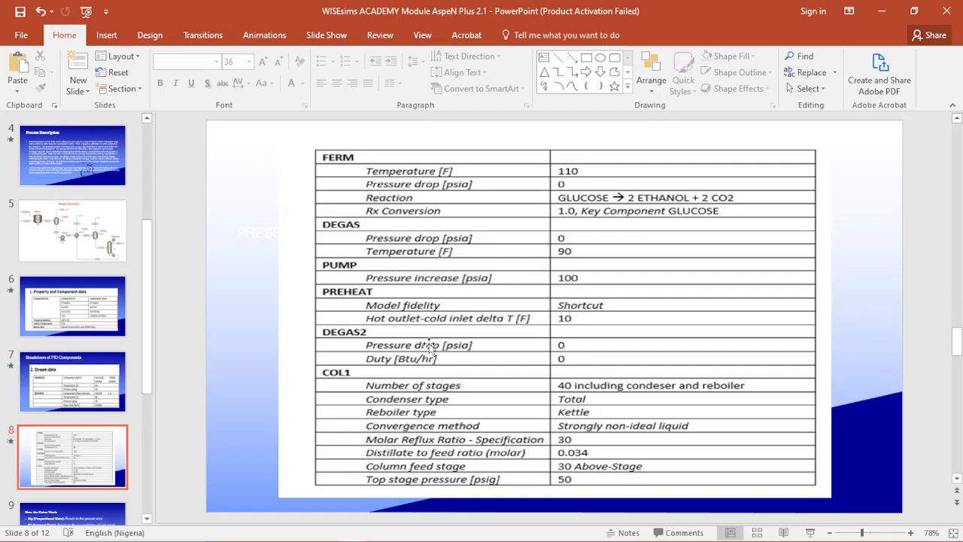
{"action": "left_click", "coordinate": [97, 386]}
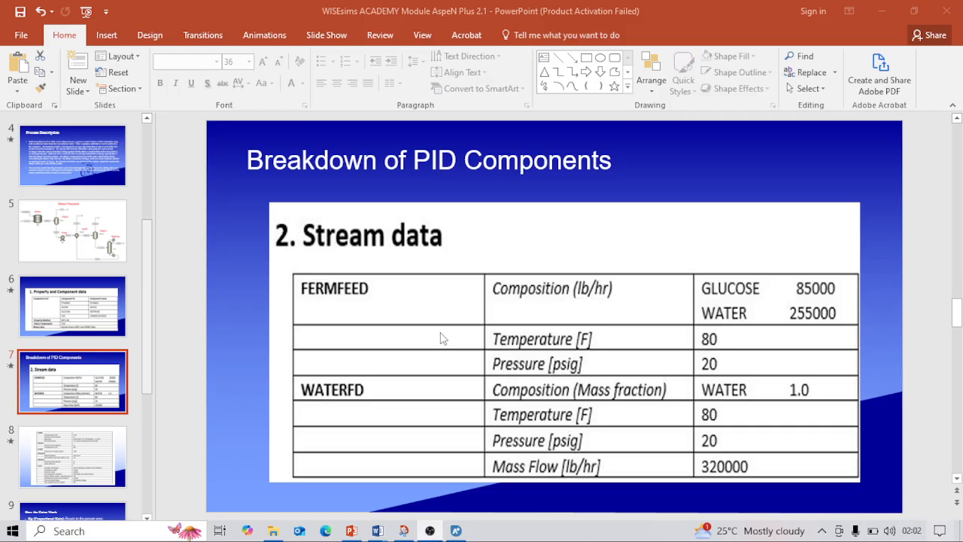
{"action": "left_click", "coordinate": [745, 318]}
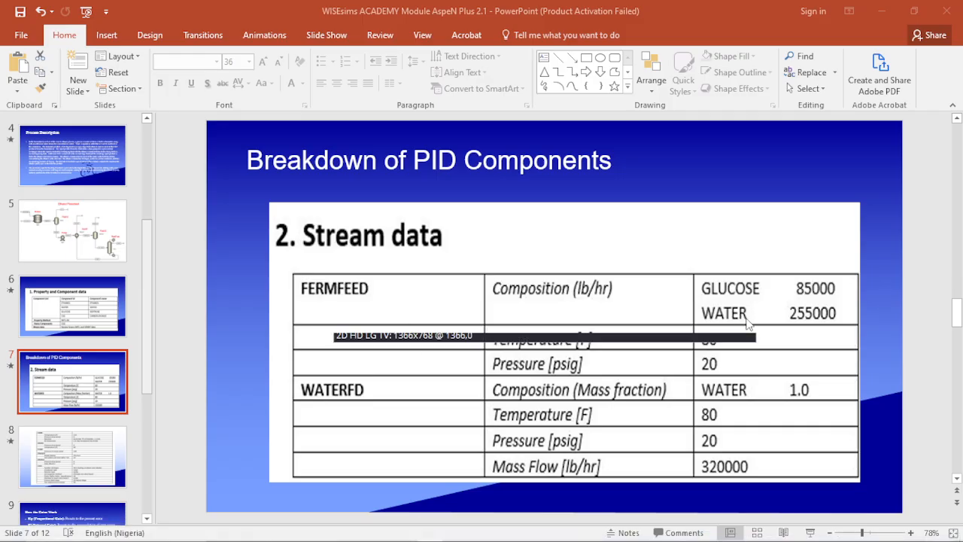
{"action": "left_click", "coordinate": [672, 361]}
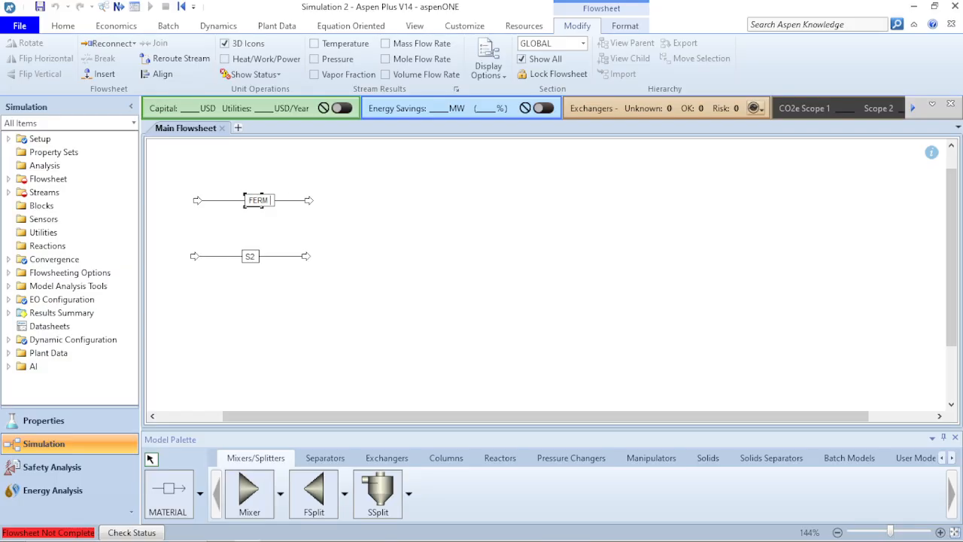
Rename stream S1 to FERMFEED and stream S2 to WATERFD.
{"action": "type", "text": "FEED"}
{"action": "key", "text": "Return"}
{"action": "left_click", "coordinate": [250, 256]}
{"action": "type", "text": "WATER"}
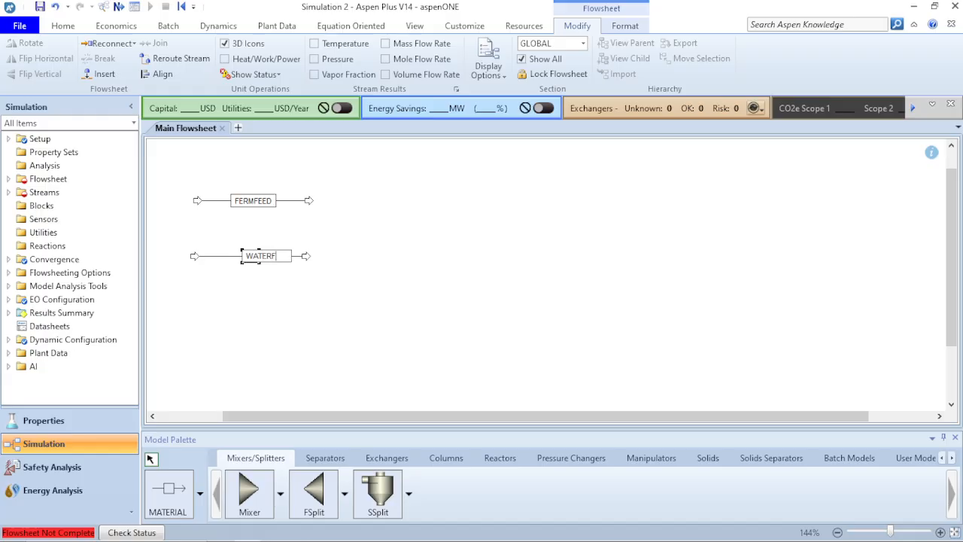
{"action": "key", "text": "Return"}
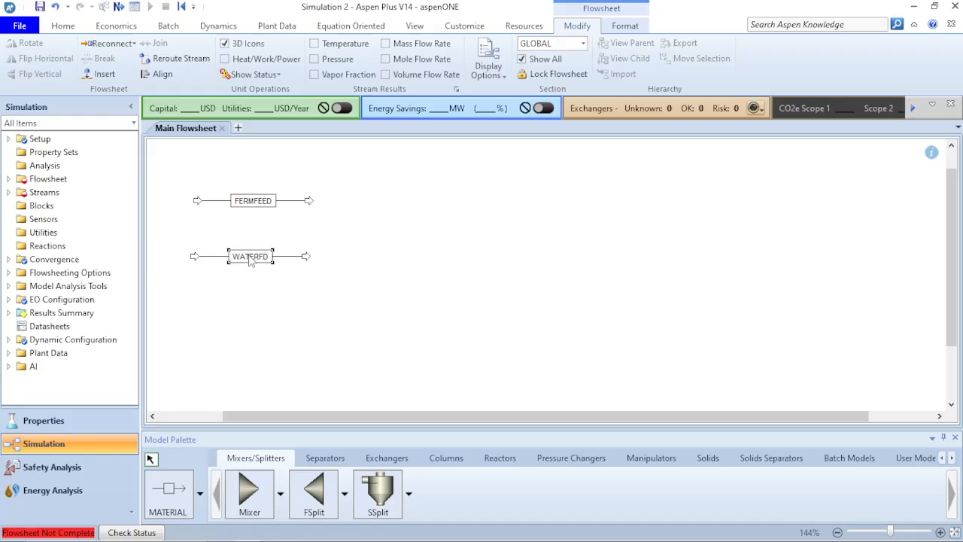
{"action": "left_click", "coordinate": [294, 231]}
{"action": "mouse_move", "coordinate": [2, 540]}
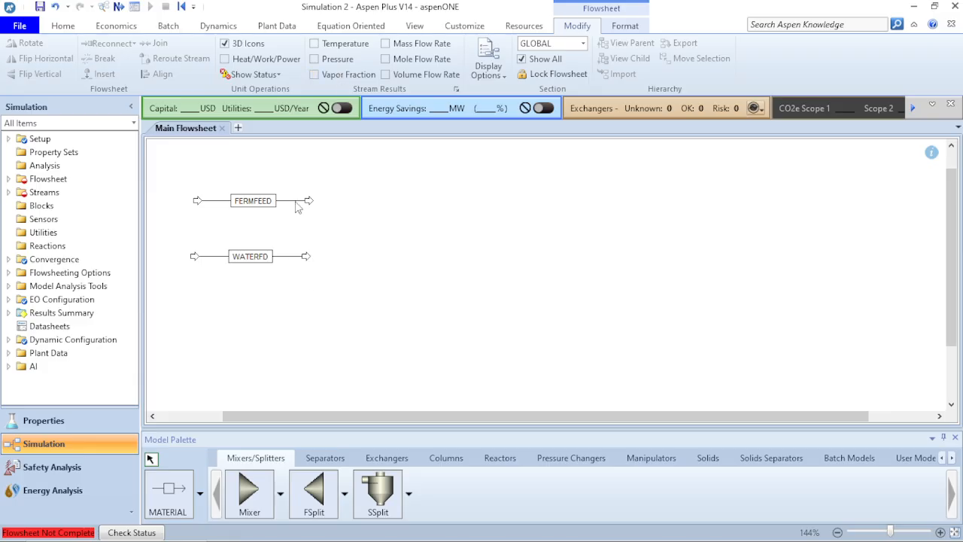
{"action": "left_click", "coordinate": [296, 202]}
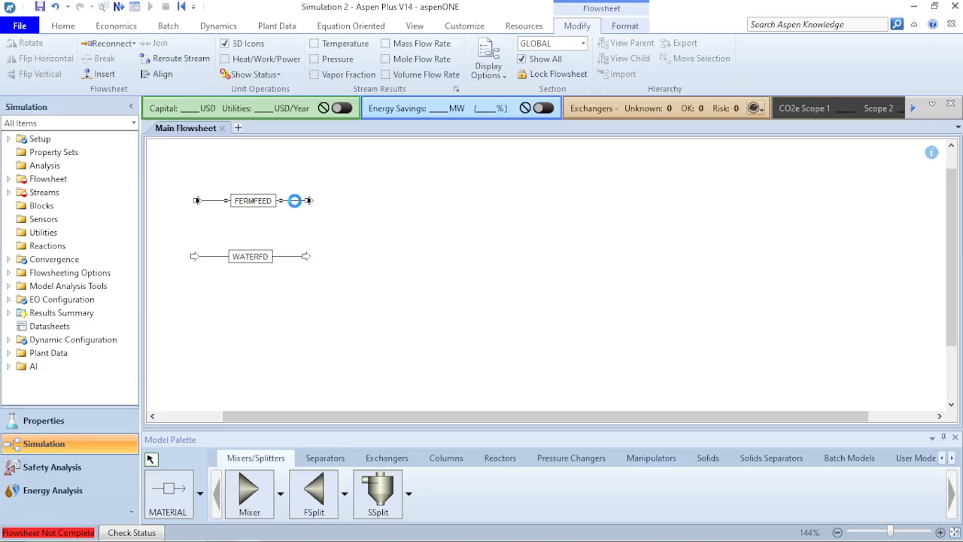
Set the FERMFEED stream to 80 F and 20 psig.
{"action": "double_click", "coordinate": [294, 200]}
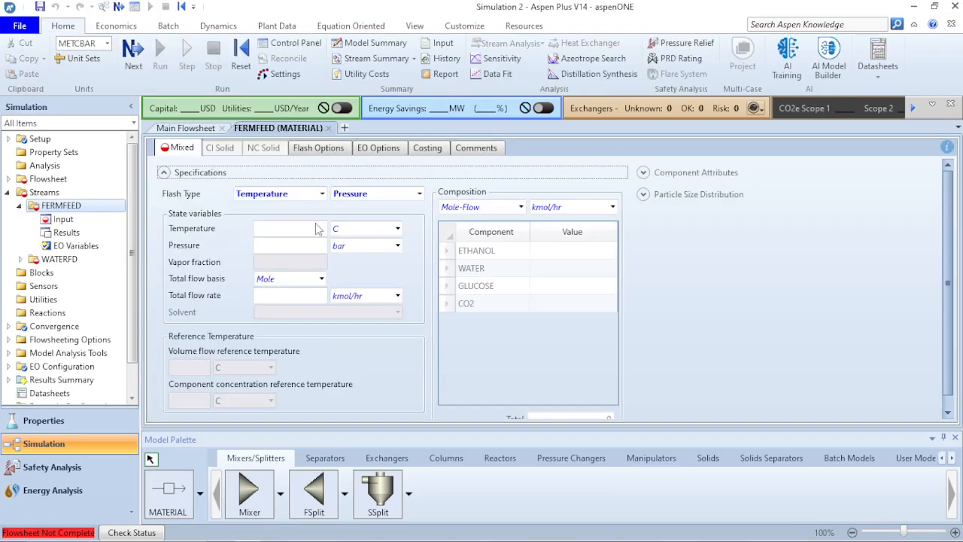
{"action": "left_click", "coordinate": [317, 225]}
{"action": "type", "text": "80"}
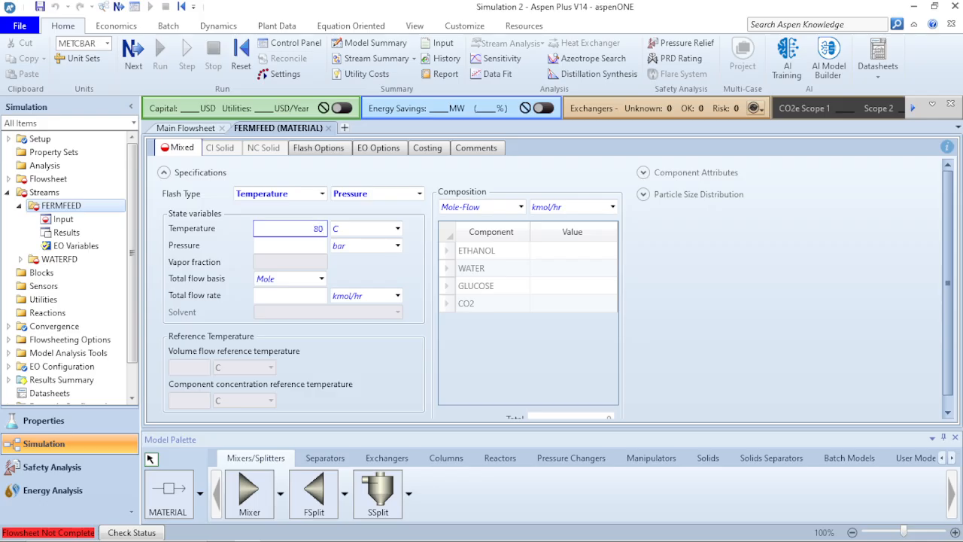
{"action": "left_click", "coordinate": [399, 229]}
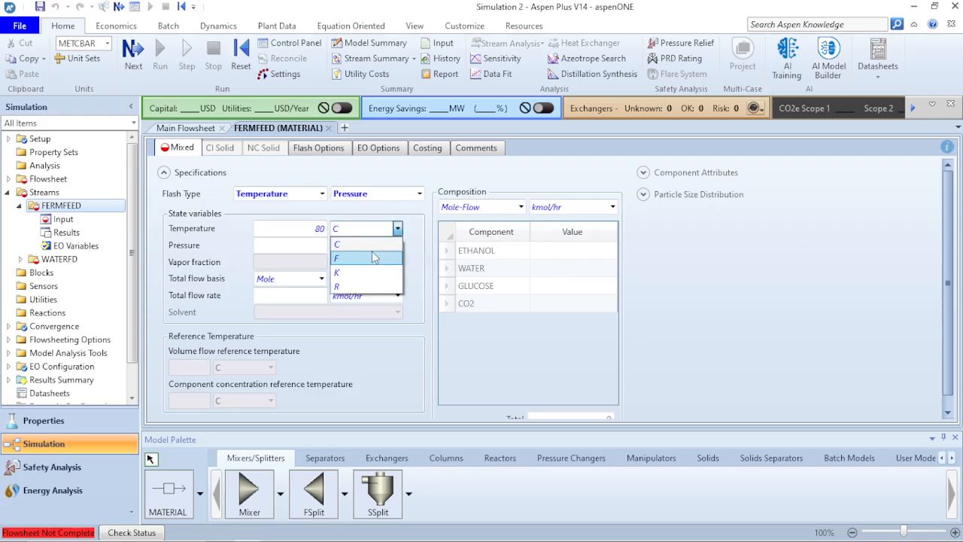
{"action": "left_click", "coordinate": [370, 256]}
{"action": "left_click", "coordinate": [323, 245]}
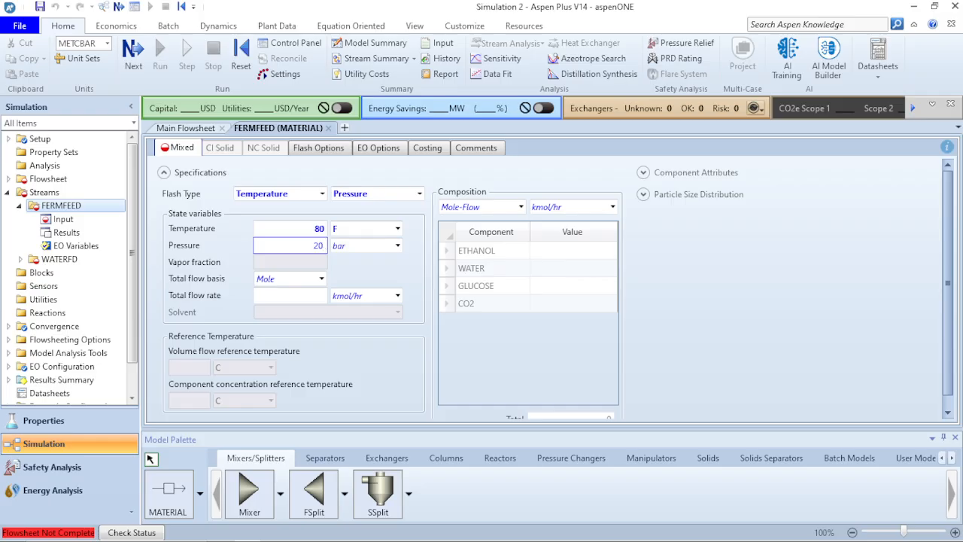
{"action": "left_click", "coordinate": [401, 249]}
{"action": "left_click", "coordinate": [397, 246]}
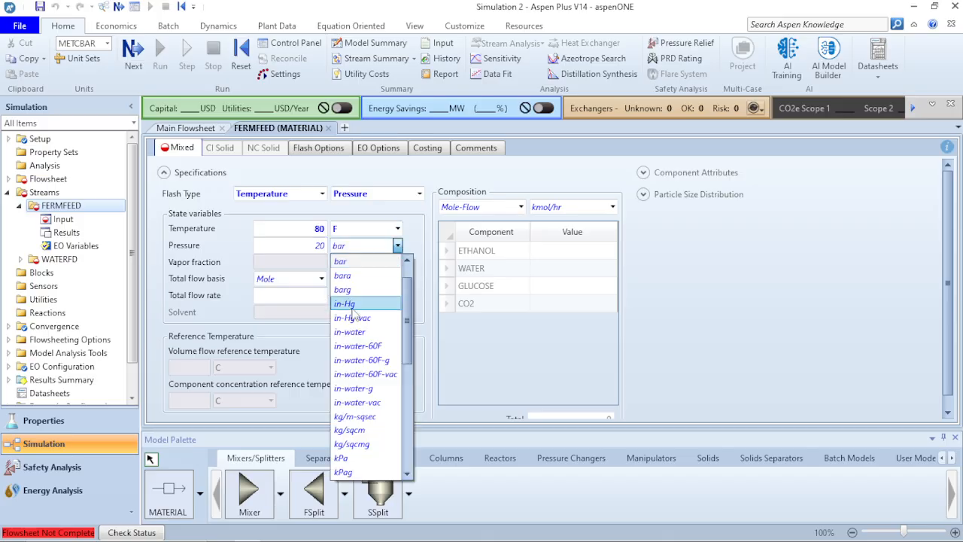
{"action": "scroll", "coordinate": [353, 309], "scroll_direction": "down", "scroll_amount": 6}
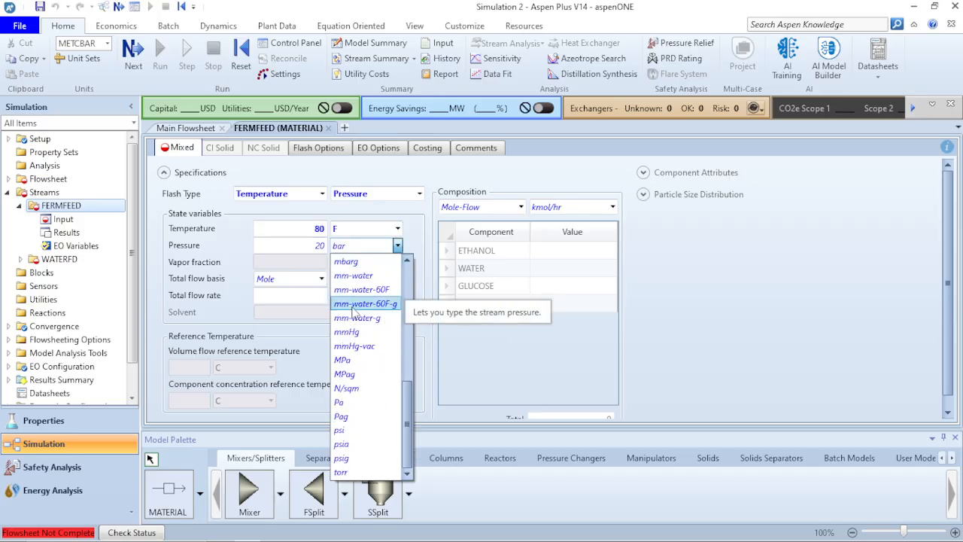
{"action": "left_click", "coordinate": [350, 457]}
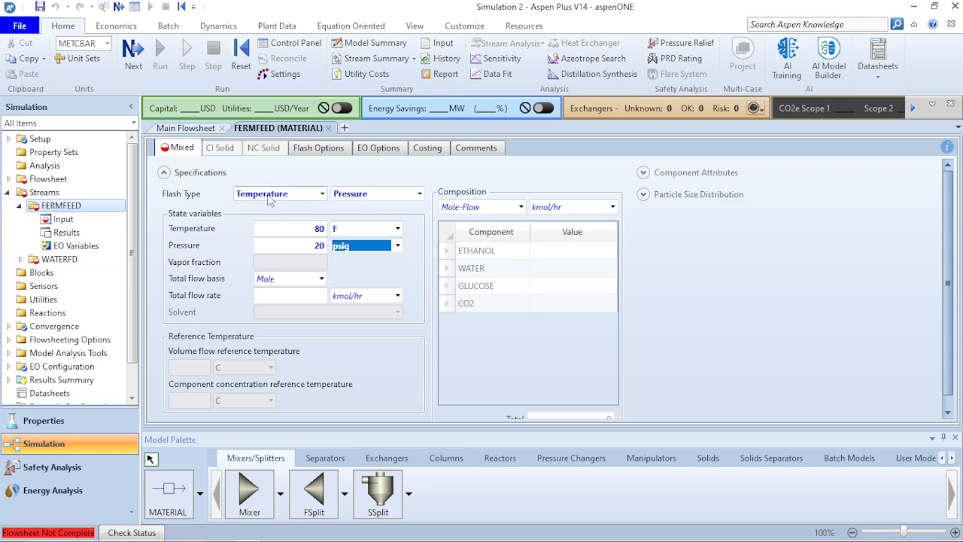
Switch the FERMFEED composition basis to Mass-Flow in lb/hr.
{"action": "left_click", "coordinate": [521, 209]}
{"action": "left_click", "coordinate": [521, 208]}
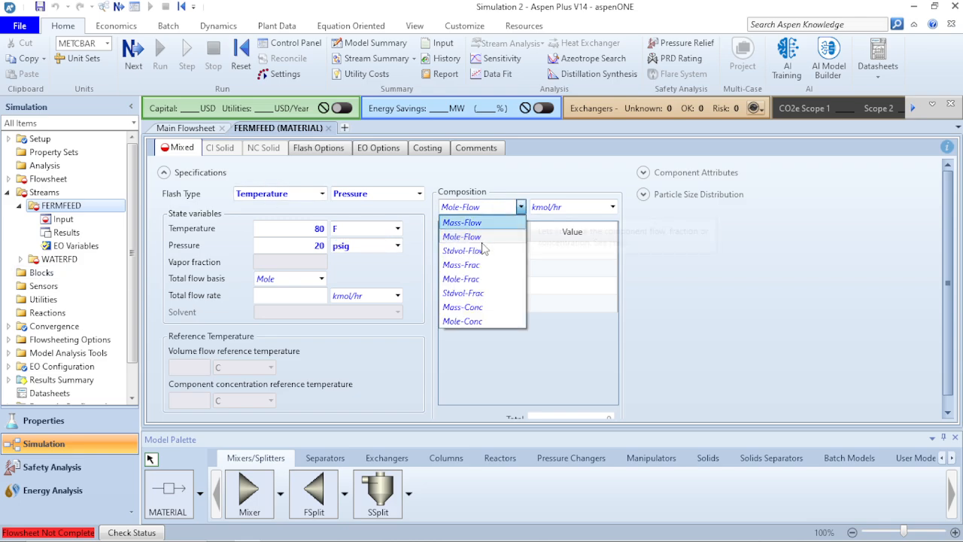
{"action": "left_click", "coordinate": [494, 228]}
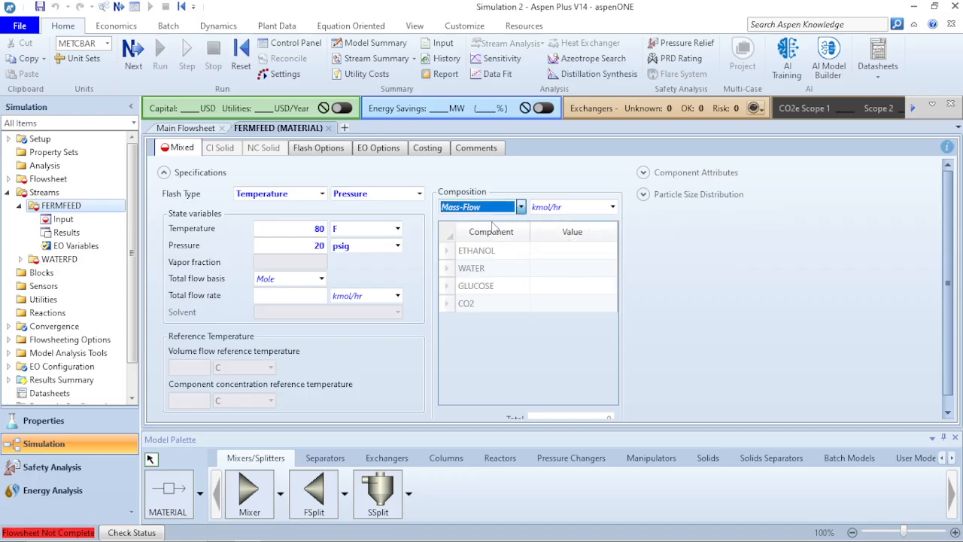
{"action": "left_click", "coordinate": [613, 208]}
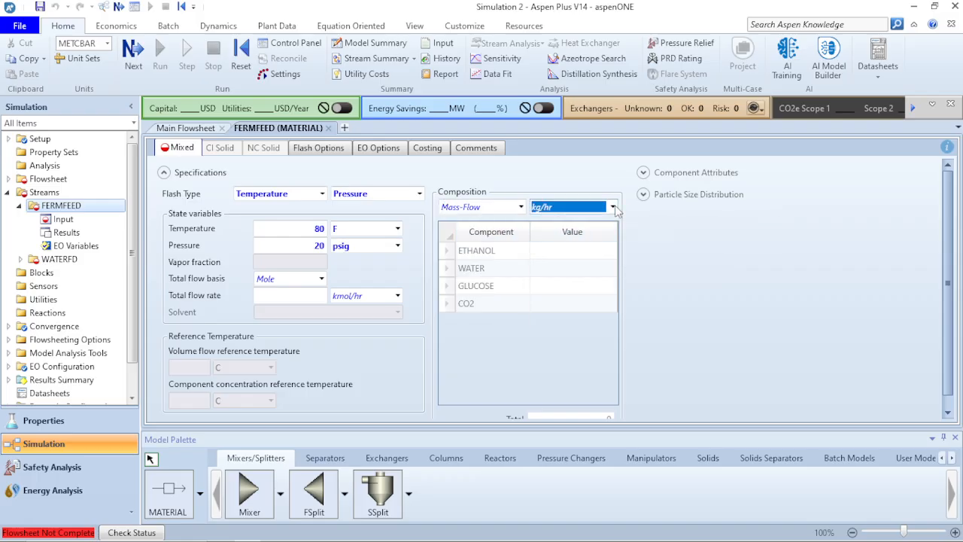
{"action": "left_click", "coordinate": [613, 208]}
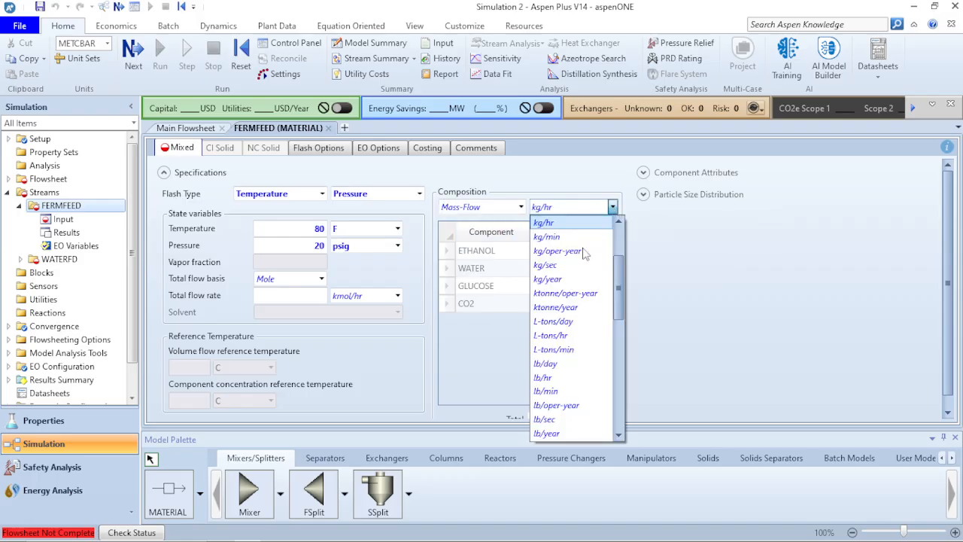
{"action": "left_click", "coordinate": [559, 378]}
Enter FERMFEED mass flows of 255000 lb/hr WATER and 85000 lb/hr GLUCOSE.
{"action": "left_click", "coordinate": [584, 251]}
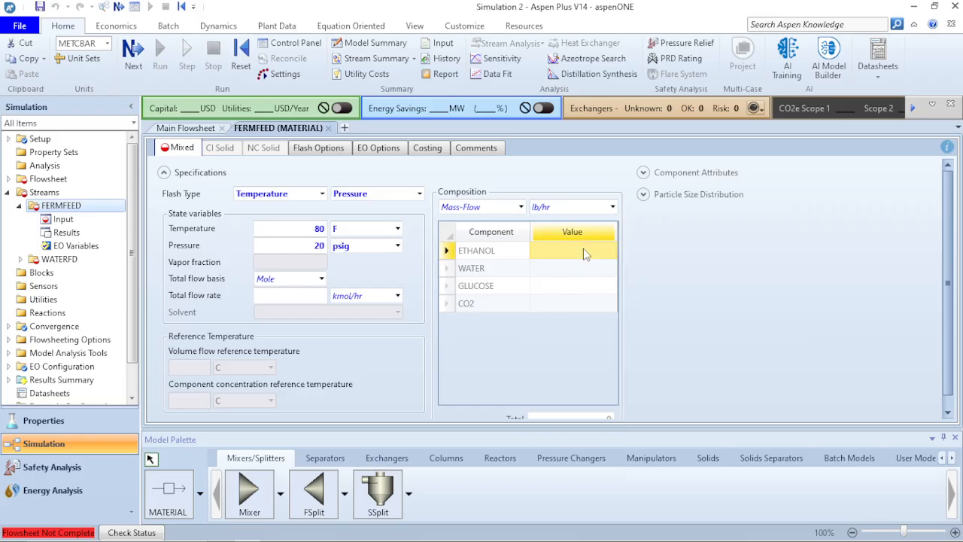
{"action": "left_click", "coordinate": [585, 274]}
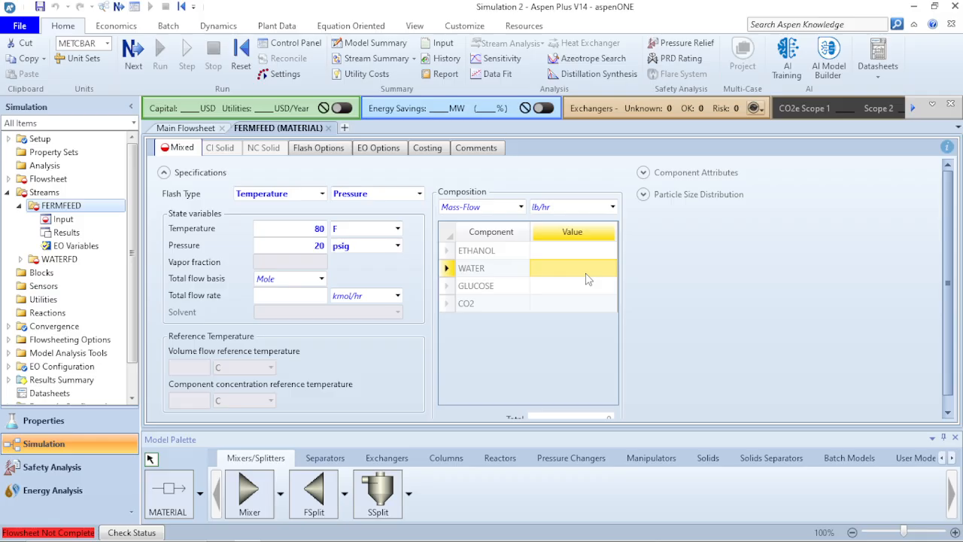
{"action": "left_click", "coordinate": [587, 276]}
{"action": "type", "text": "2"}
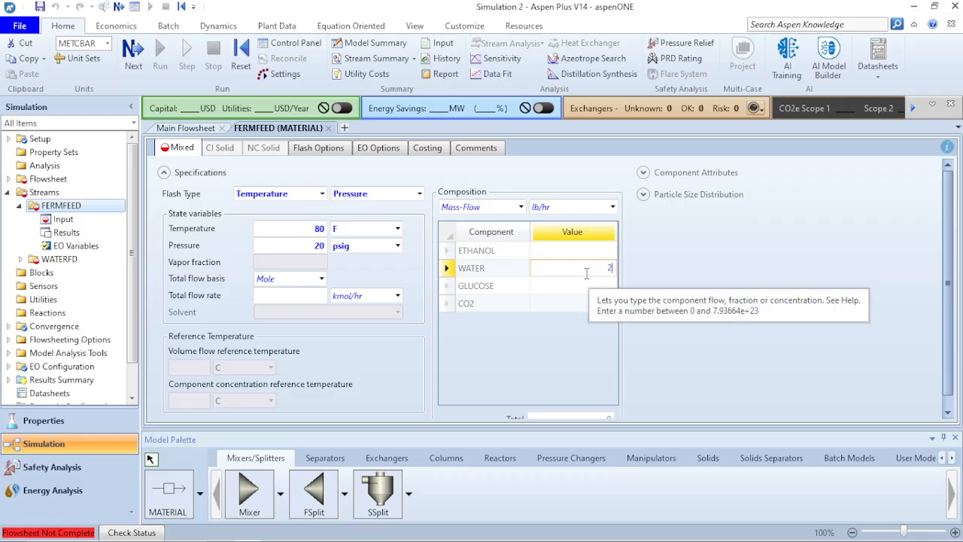
{"action": "type", "text": "55000"}
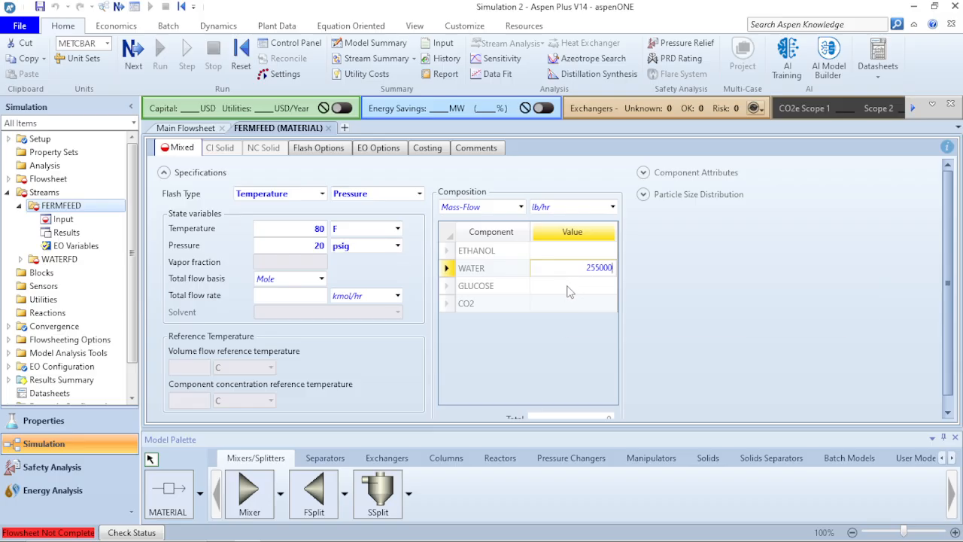
{"action": "left_click", "coordinate": [576, 292]}
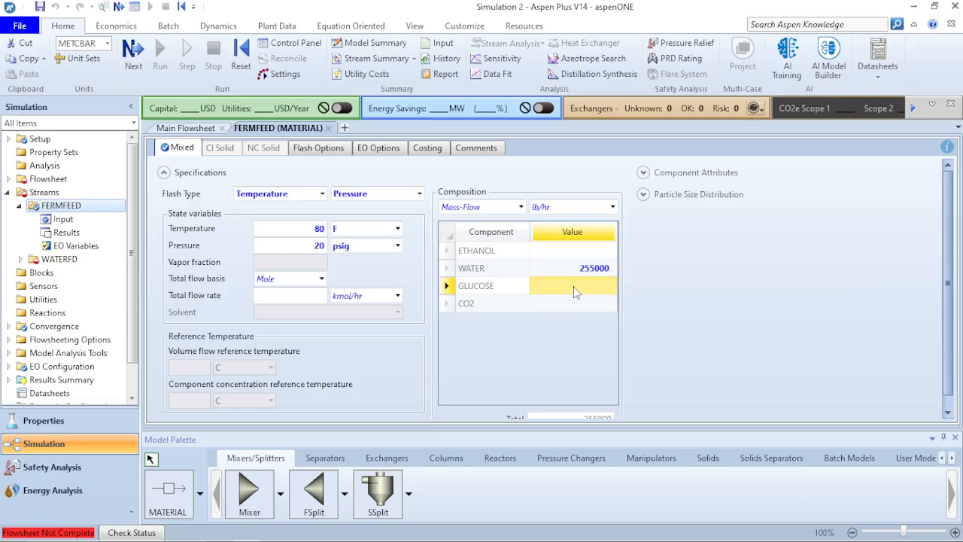
{"action": "left_click", "coordinate": [575, 292]}
{"action": "type", "text": "85000"}
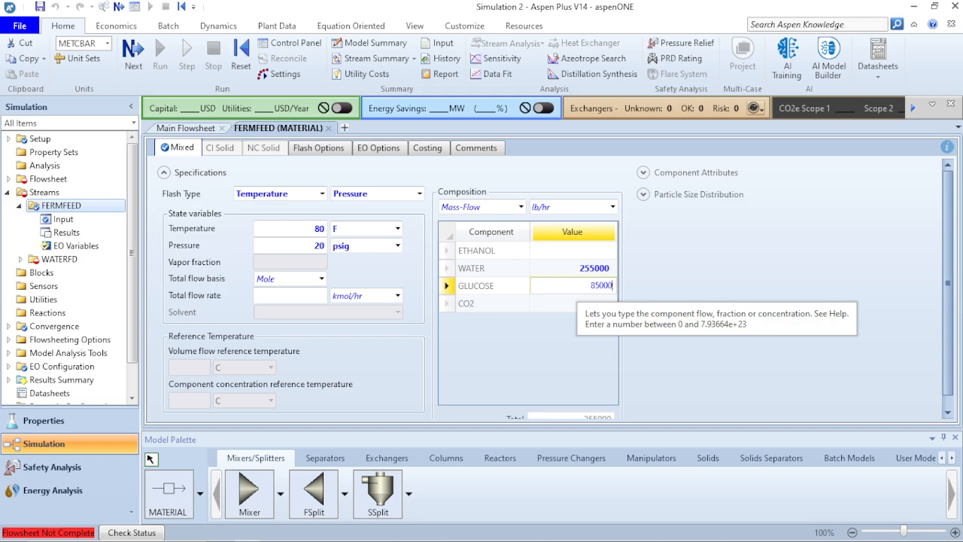
{"action": "key", "text": "Return"}
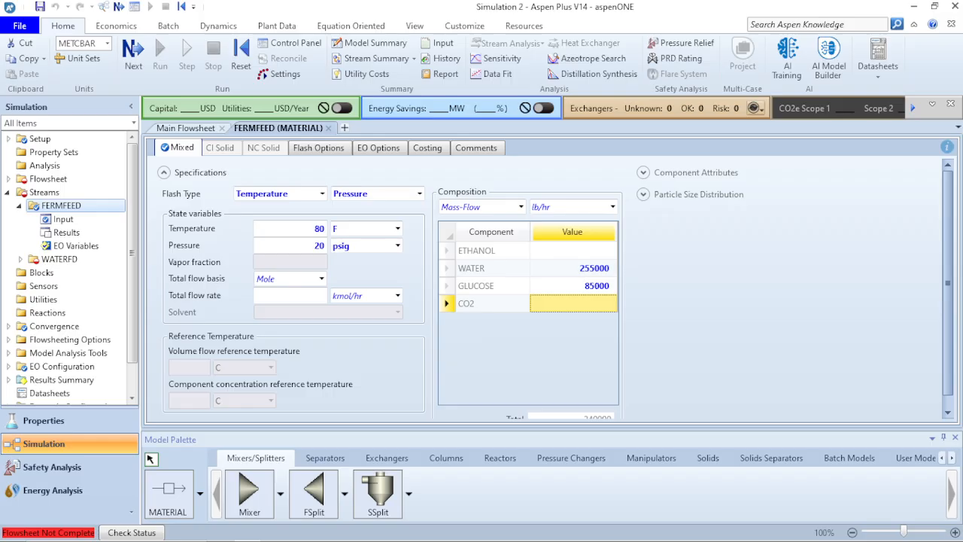
{"action": "left_click", "coordinate": [179, 130]}
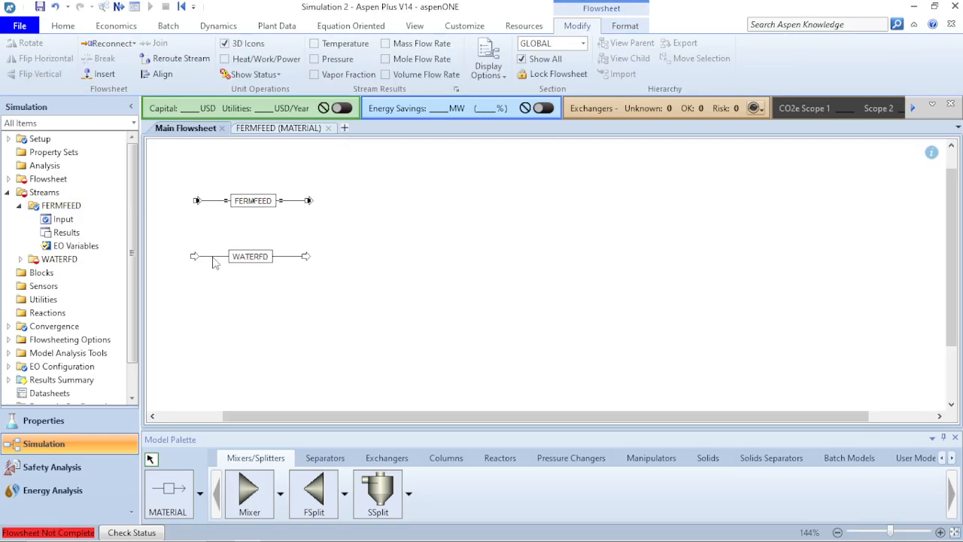
Set the WATERFD stream temperature to 80 F and its pressure of 20 to psig.
{"action": "left_click", "coordinate": [212, 256]}
{"action": "double_click", "coordinate": [213, 256]}
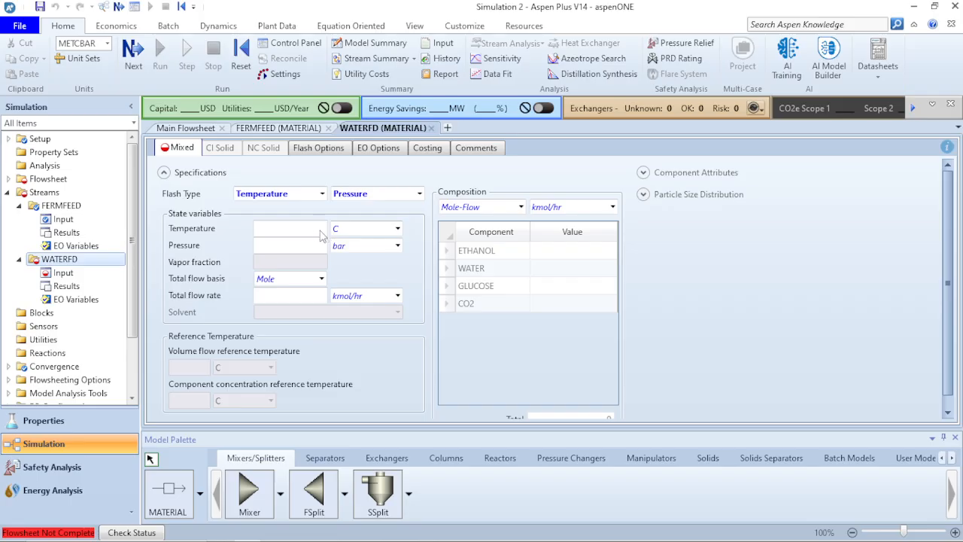
{"action": "left_click", "coordinate": [316, 228]}
{"action": "type", "text": "80"}
{"action": "left_click", "coordinate": [397, 229]}
{"action": "left_click", "coordinate": [352, 258]}
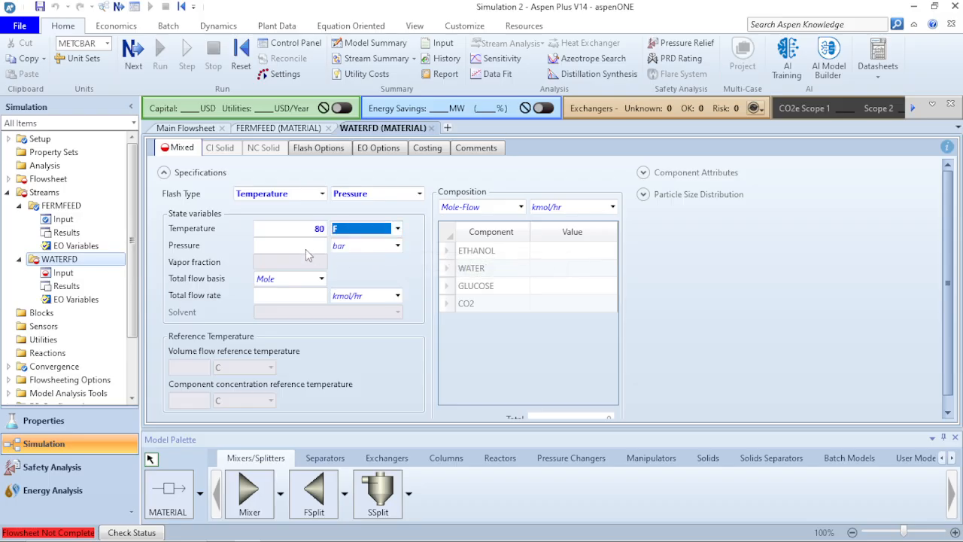
{"action": "left_click", "coordinate": [306, 248]}
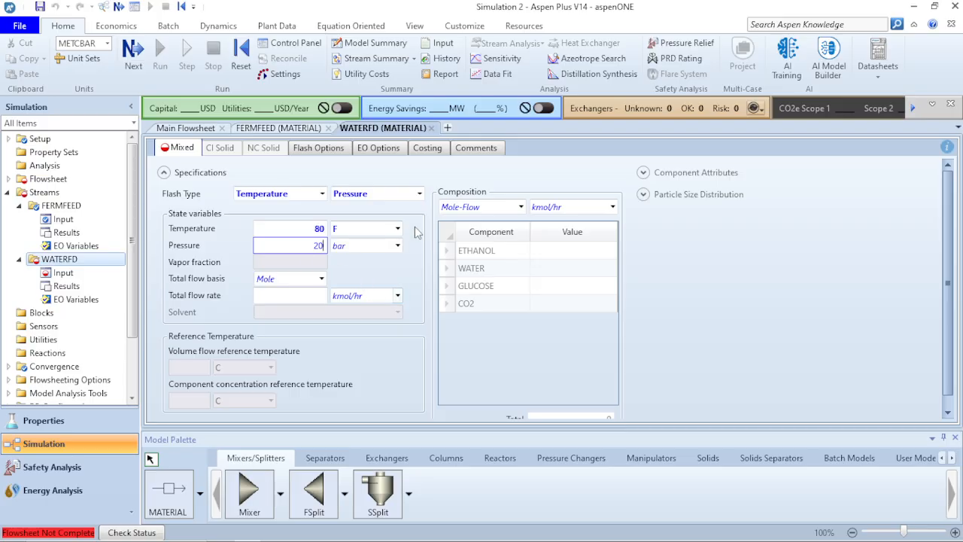
{"action": "left_click", "coordinate": [397, 245]}
{"action": "scroll", "coordinate": [348, 314], "scroll_direction": "down", "scroll_amount": 6}
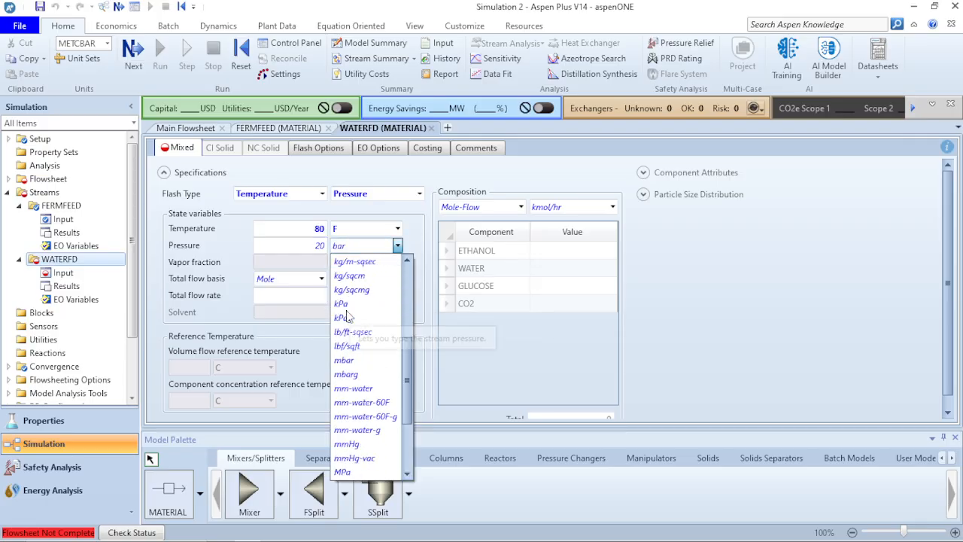
{"action": "scroll", "coordinate": [348, 316], "scroll_direction": "up", "scroll_amount": 1}
{"action": "scroll", "coordinate": [348, 320], "scroll_direction": "down", "scroll_amount": 1}
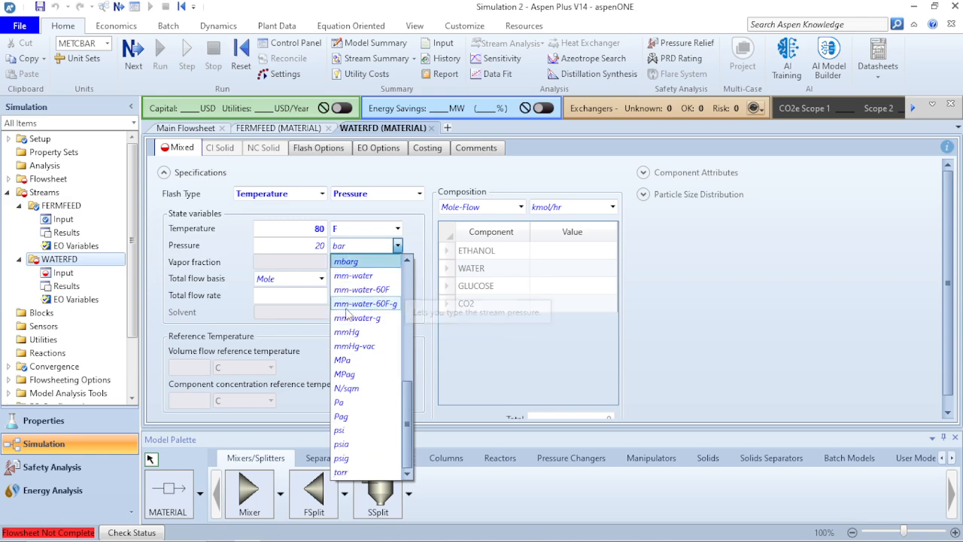
{"action": "left_click", "coordinate": [340, 457]}
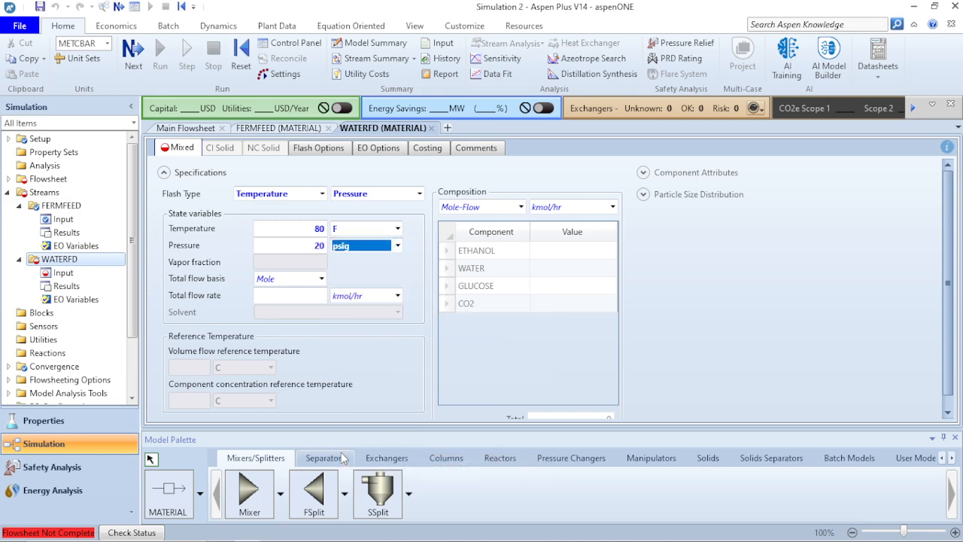
{"action": "left_click", "coordinate": [351, 288]}
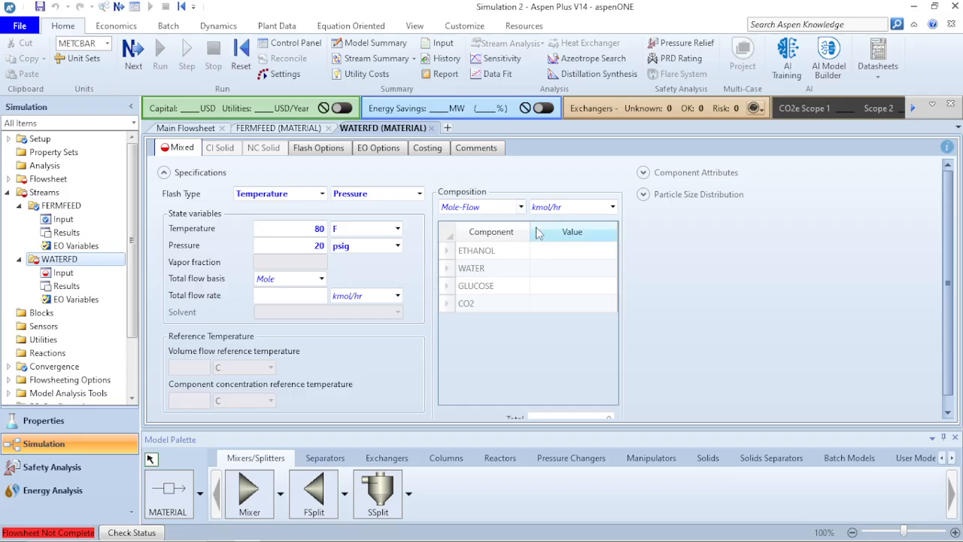
Give WATERFD a Mass-Flow composition in lb/hr with WATER at 320000, then check the slide.
{"action": "left_click", "coordinate": [521, 207]}
{"action": "left_click", "coordinate": [506, 232]}
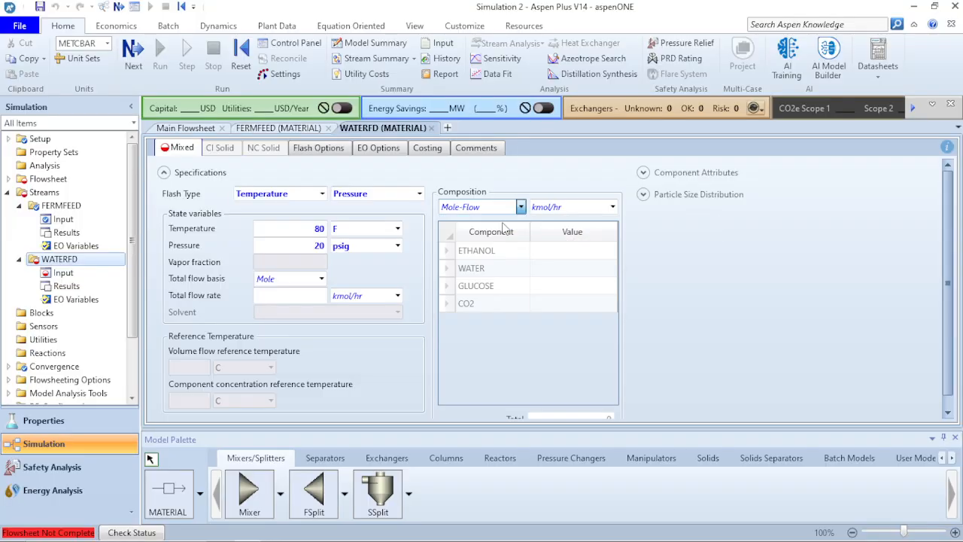
{"action": "left_click", "coordinate": [613, 207]}
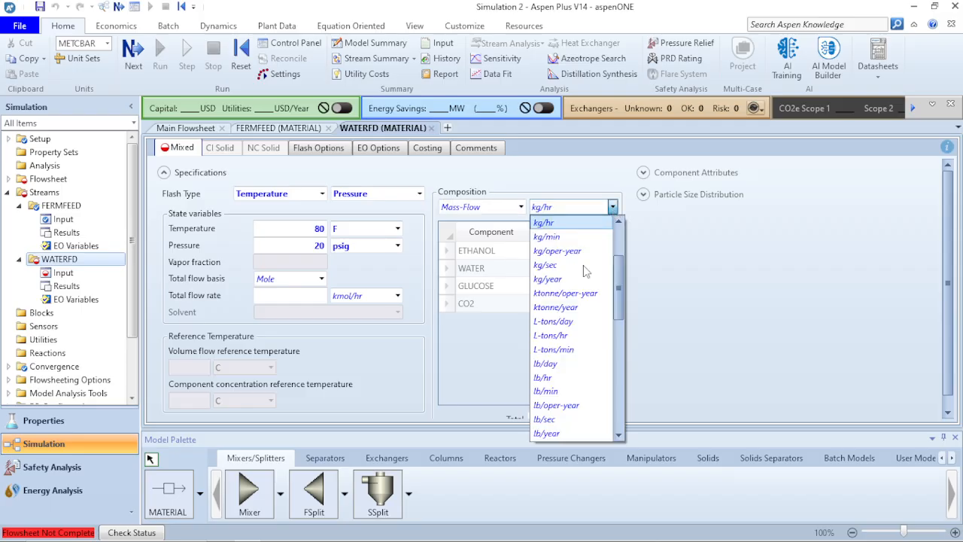
{"action": "left_click", "coordinate": [564, 377]}
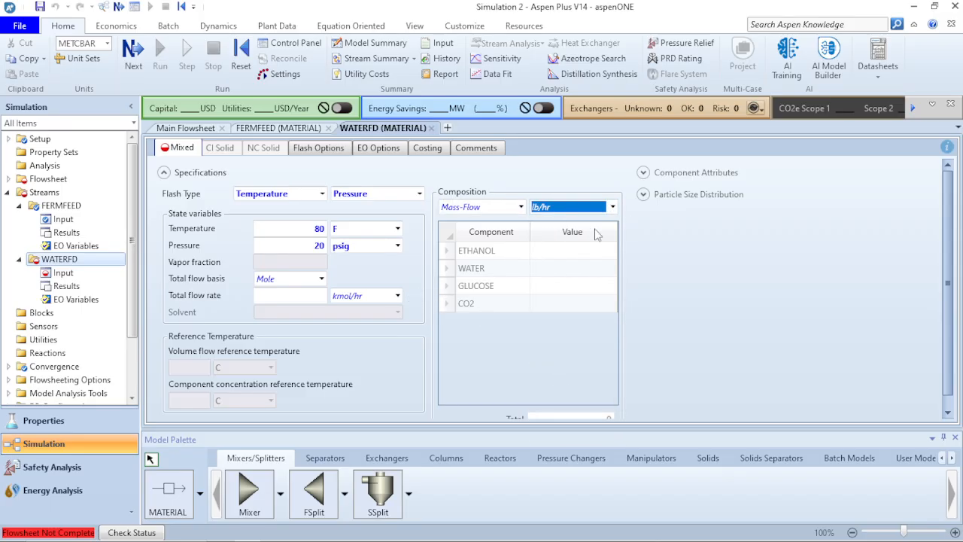
{"action": "left_click", "coordinate": [580, 274]}
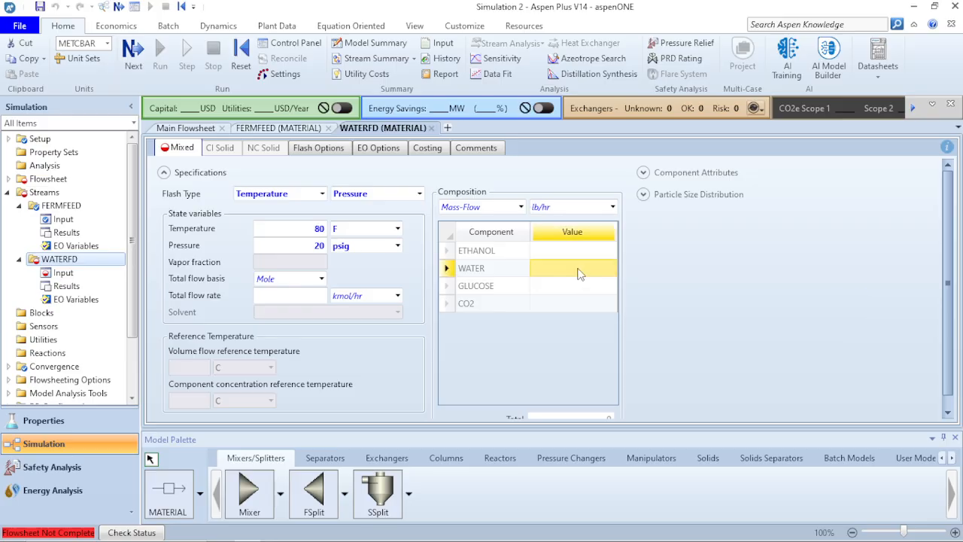
{"action": "type", "text": "2"}
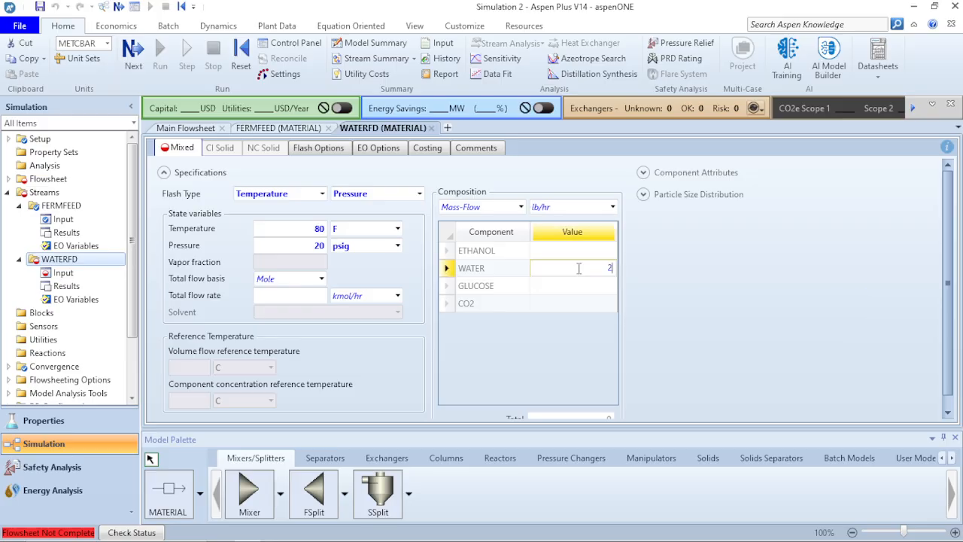
{"action": "type", "text": "320000"}
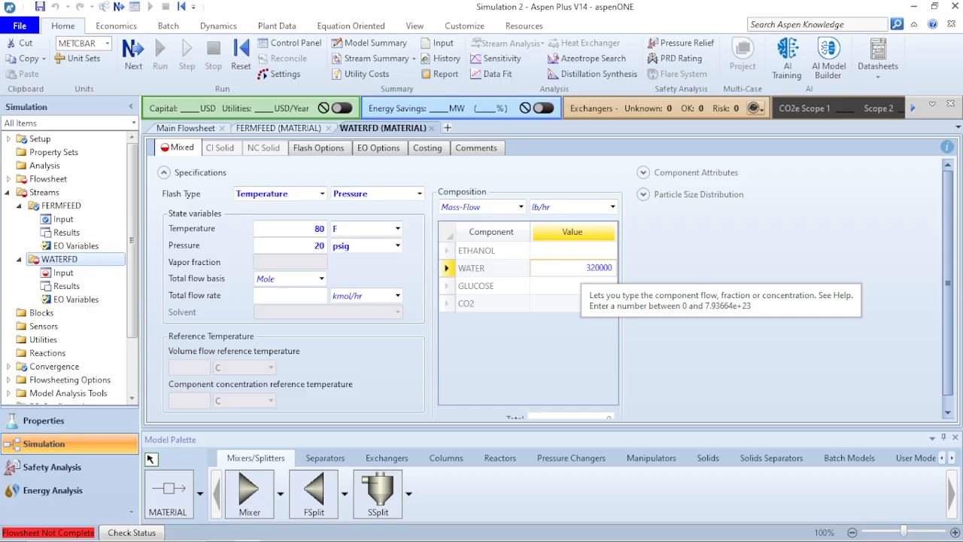
{"action": "key", "text": "Return"}
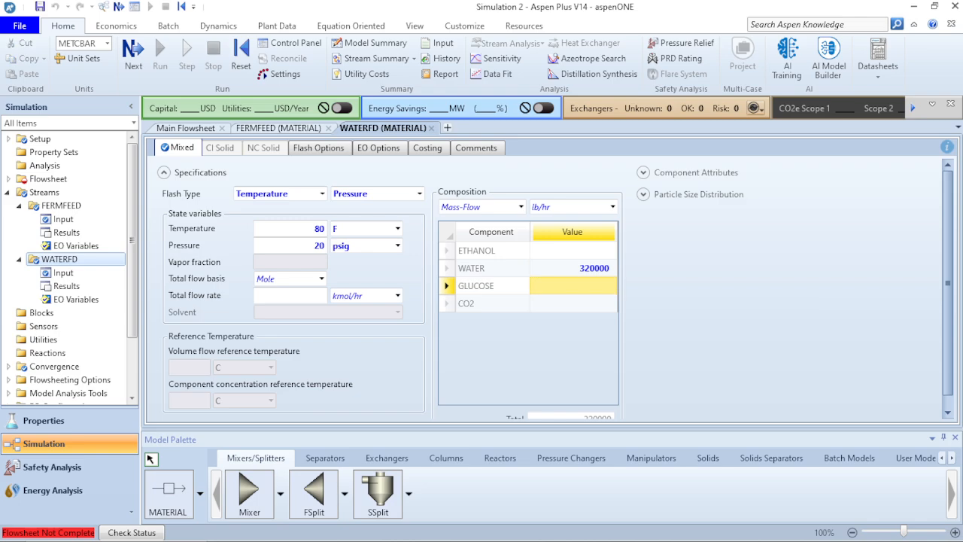
{"action": "key", "text": "alt+Tab"}
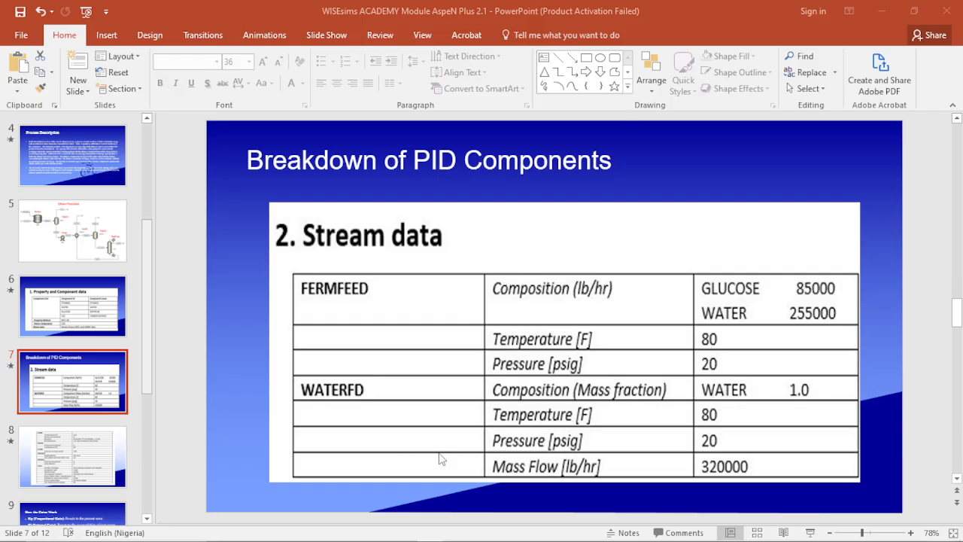
{"action": "mouse_move", "coordinate": [377, 536]}
{"action": "mouse_move", "coordinate": [410, 533]}
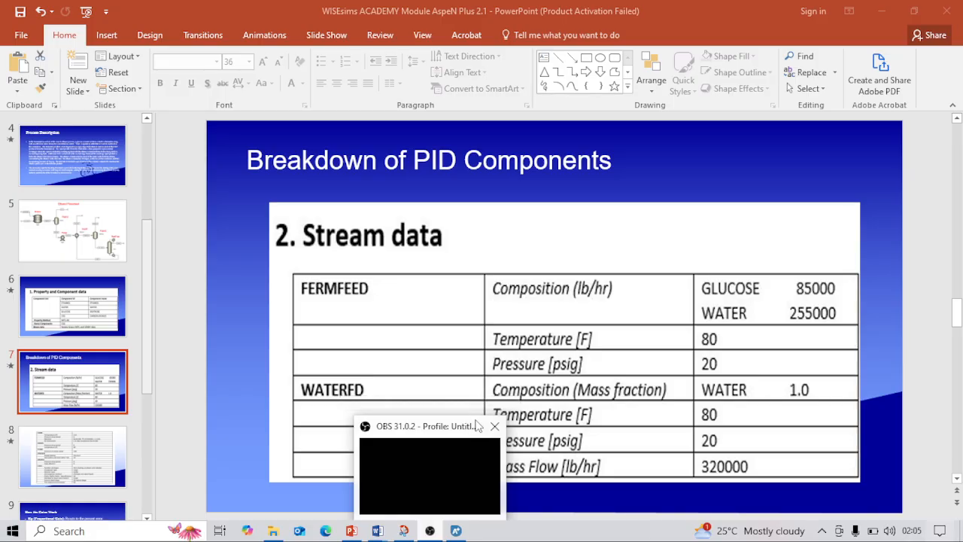
{"action": "left_click", "coordinate": [745, 315]}
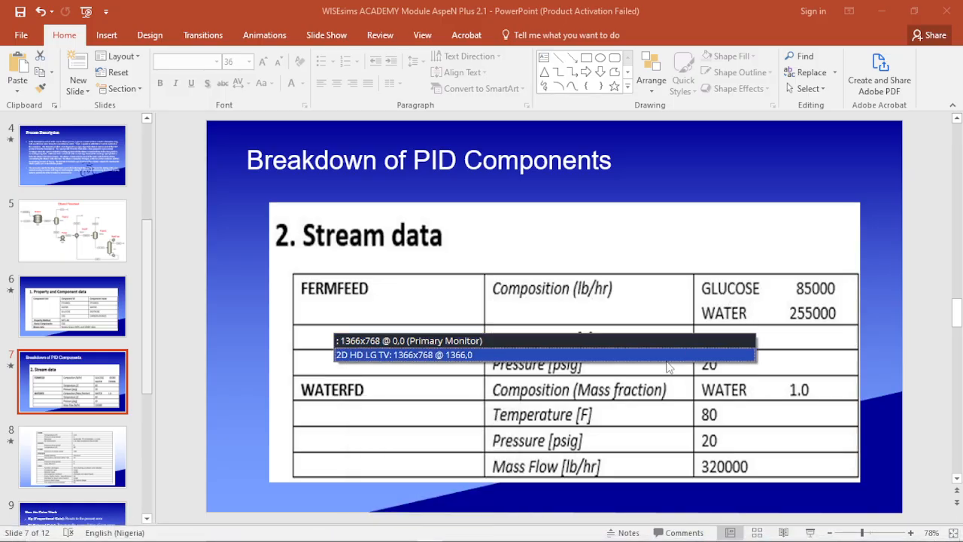
{"action": "left_click", "coordinate": [667, 361]}
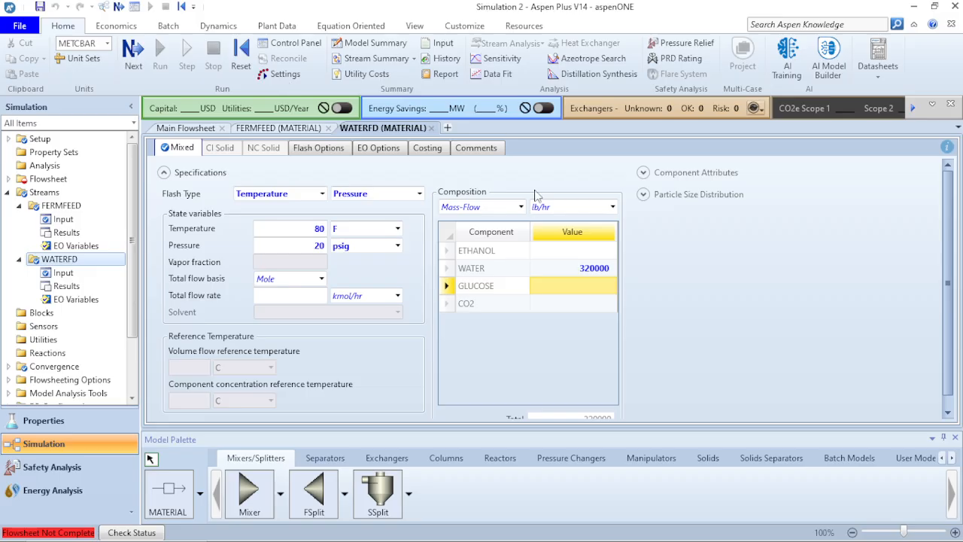
Switch the WATERFD composition to Mass-Frac with WATER at 1.
{"action": "left_click", "coordinate": [520, 207]}
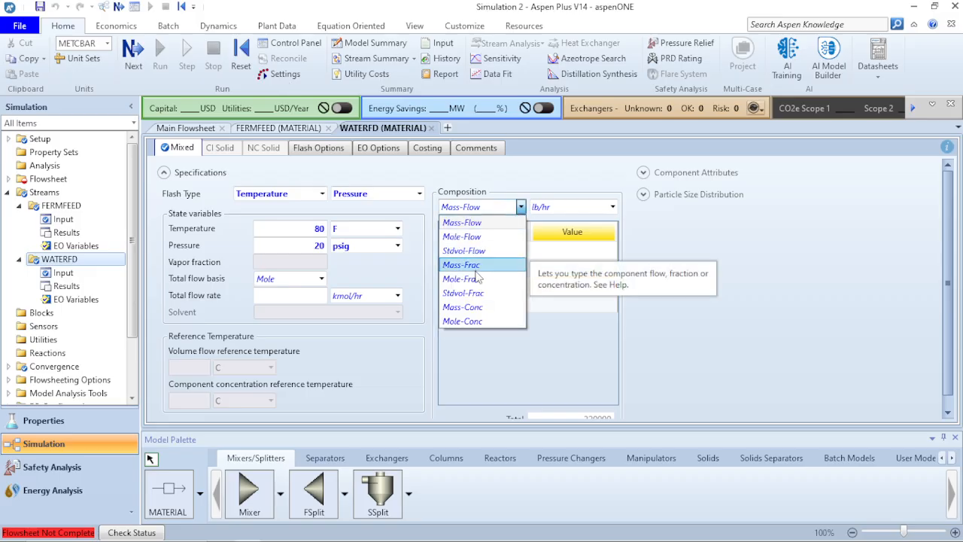
{"action": "left_click", "coordinate": [618, 295]}
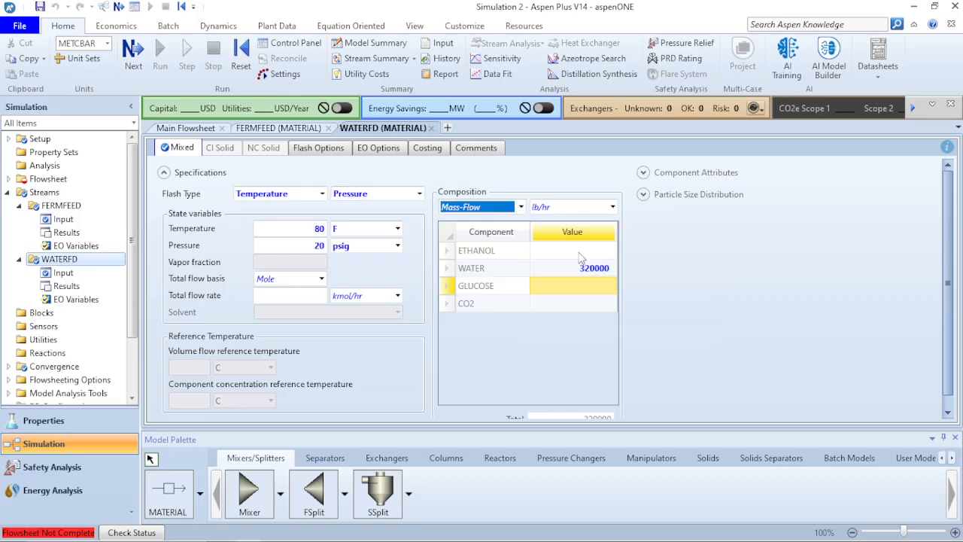
{"action": "left_click", "coordinate": [519, 208]}
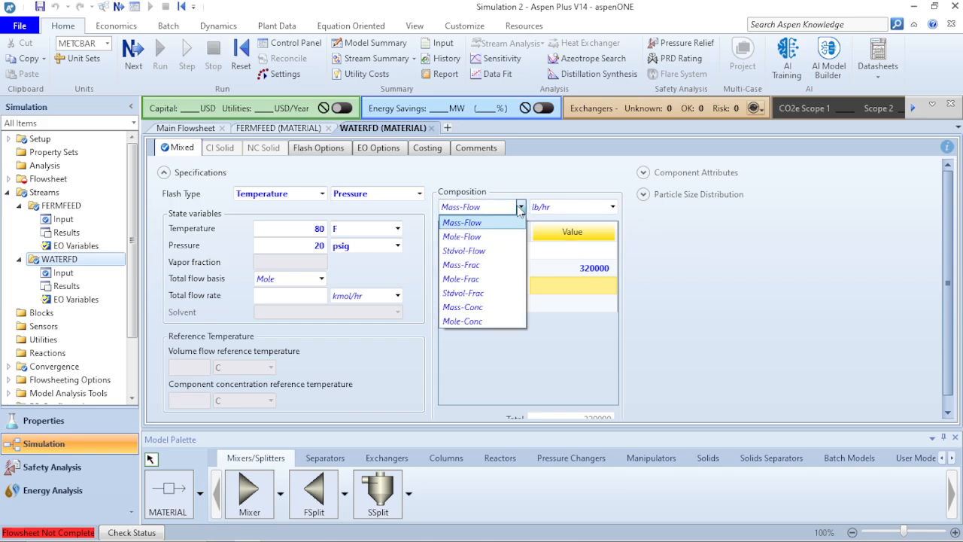
{"action": "left_click", "coordinate": [498, 265]}
{"action": "left_click", "coordinate": [584, 270]}
{"action": "key", "text": "BackSpace"}
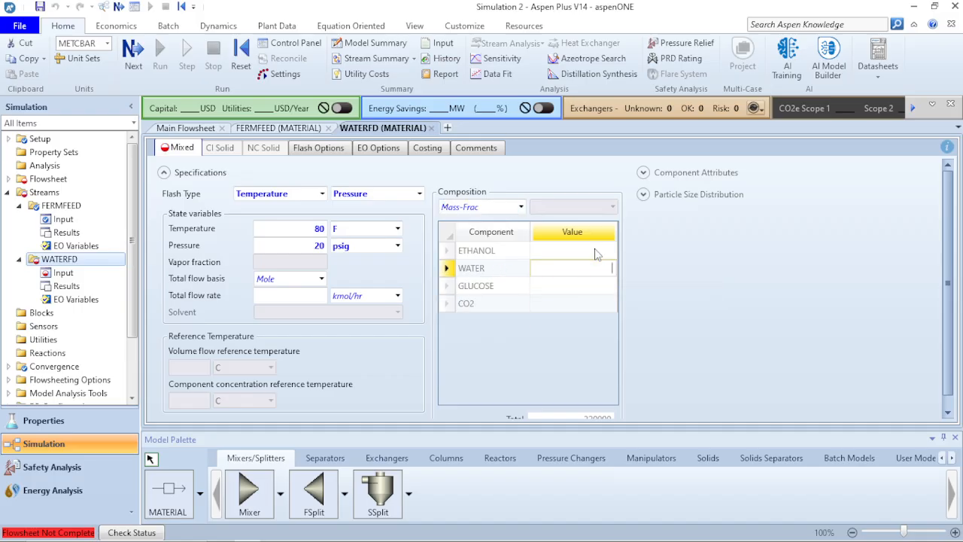
{"action": "type", "text": "1"}
{"action": "key", "text": "Return"}
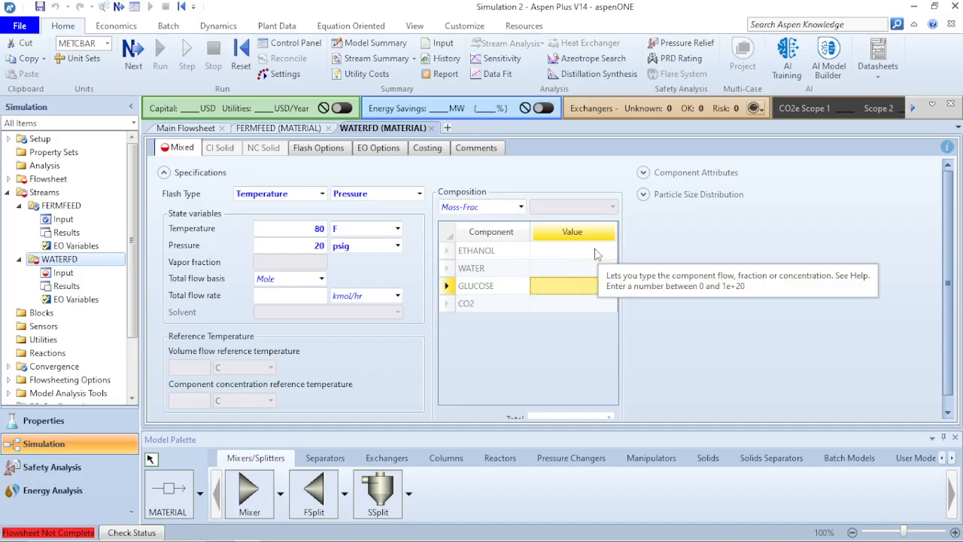
Set the WATERFD total flow to a Mass basis of 320000 lb/hr.
{"action": "left_click", "coordinate": [321, 278]}
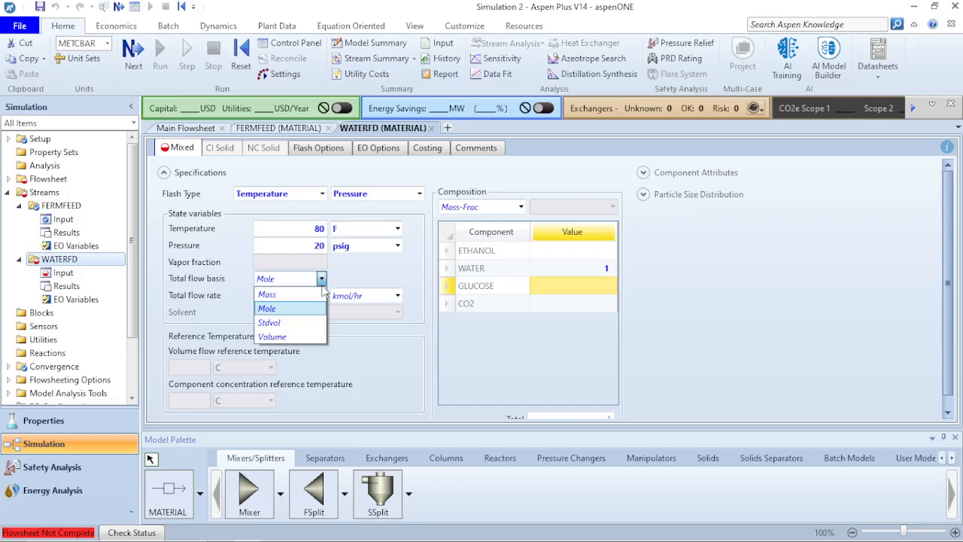
{"action": "left_click", "coordinate": [305, 295]}
{"action": "left_click", "coordinate": [398, 297]}
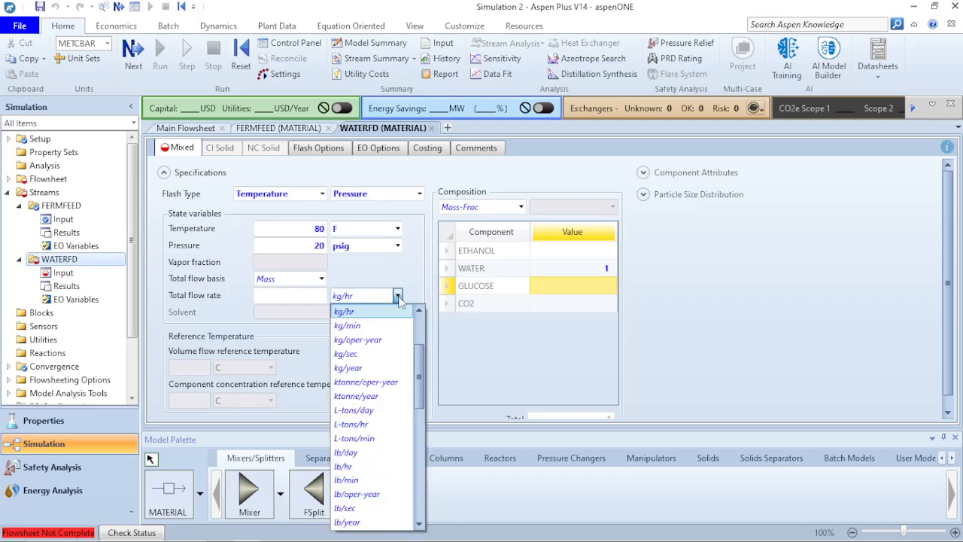
{"action": "left_click", "coordinate": [358, 466]}
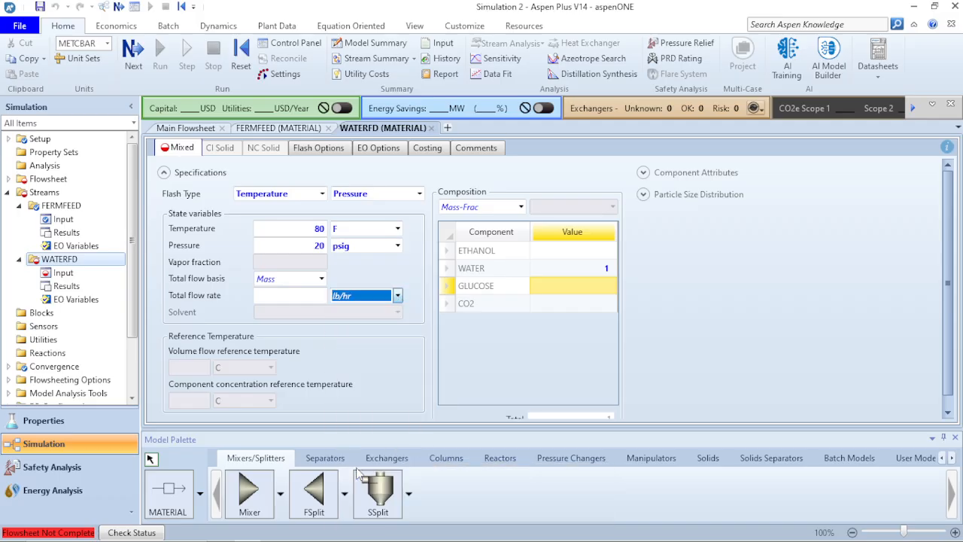
{"action": "left_click", "coordinate": [324, 295]}
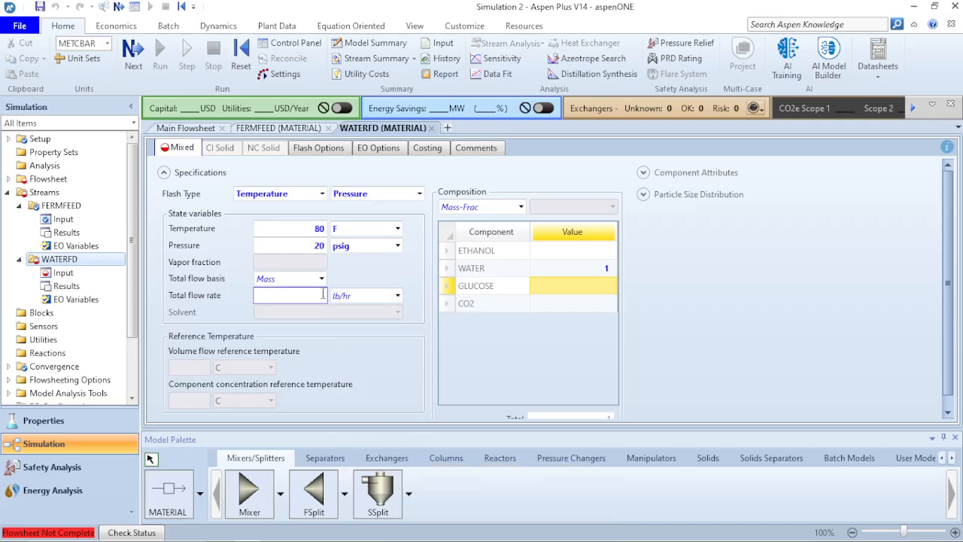
{"action": "type", "text": "320000"}
{"action": "key", "text": "Return"}
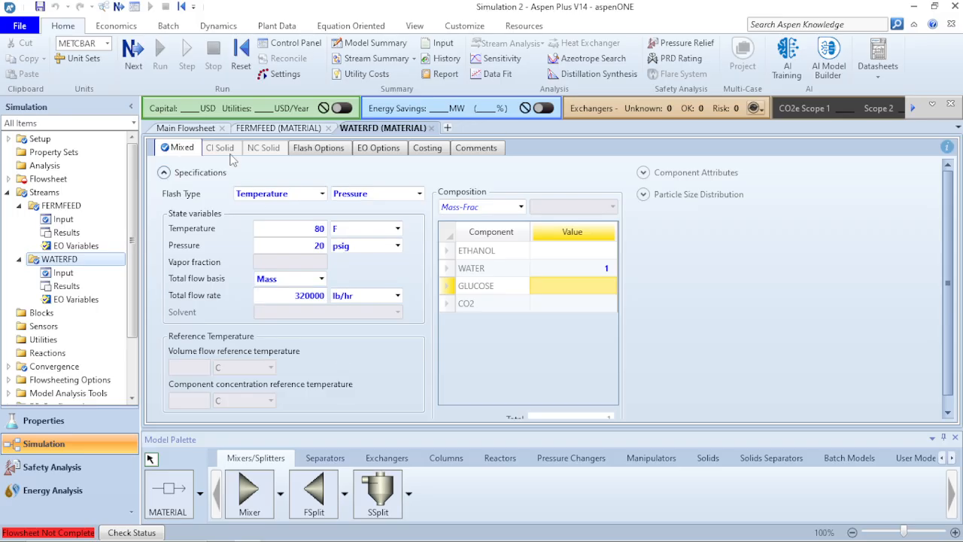
Place an RStoic reactor block, B1, on the main flowsheet from the Reactors palette.
{"action": "left_click", "coordinate": [192, 133]}
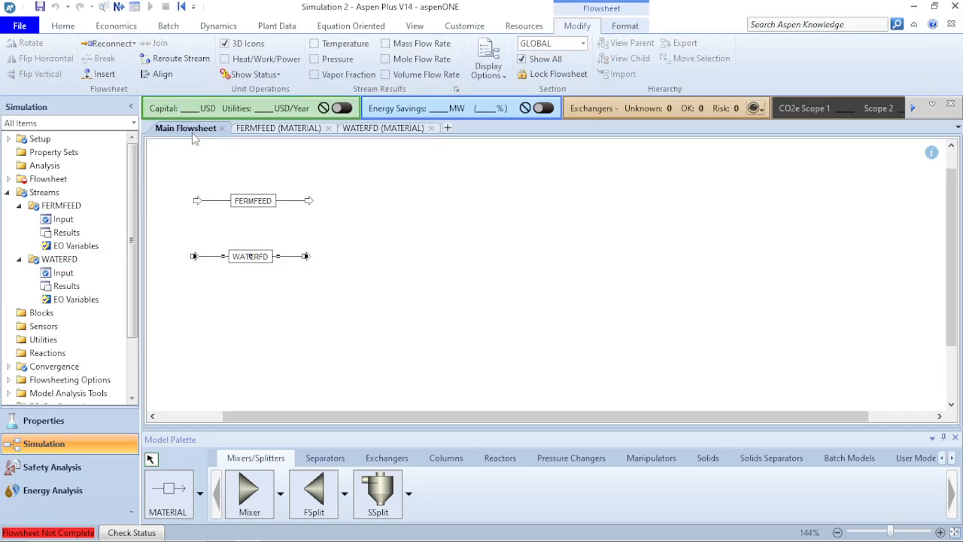
{"action": "left_click", "coordinate": [278, 226]}
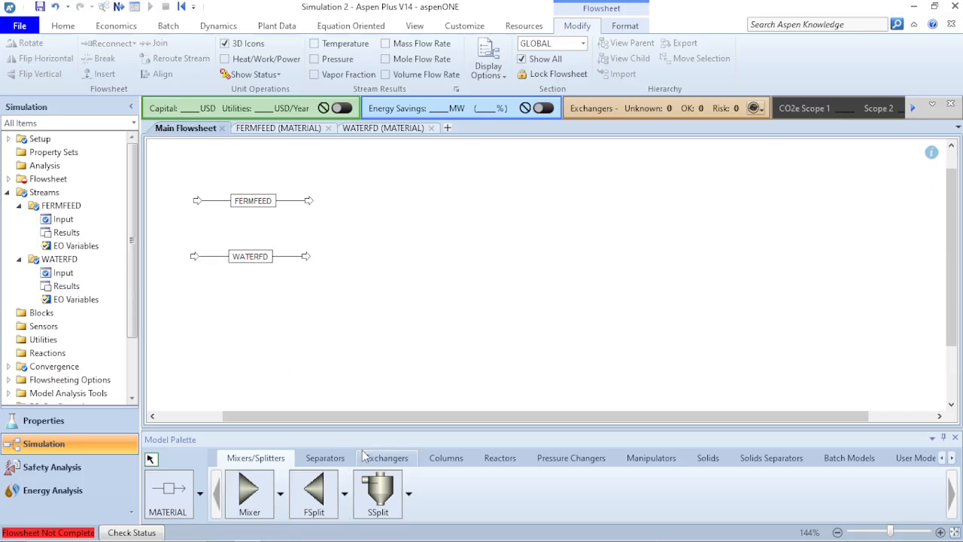
{"action": "left_click", "coordinate": [334, 464]}
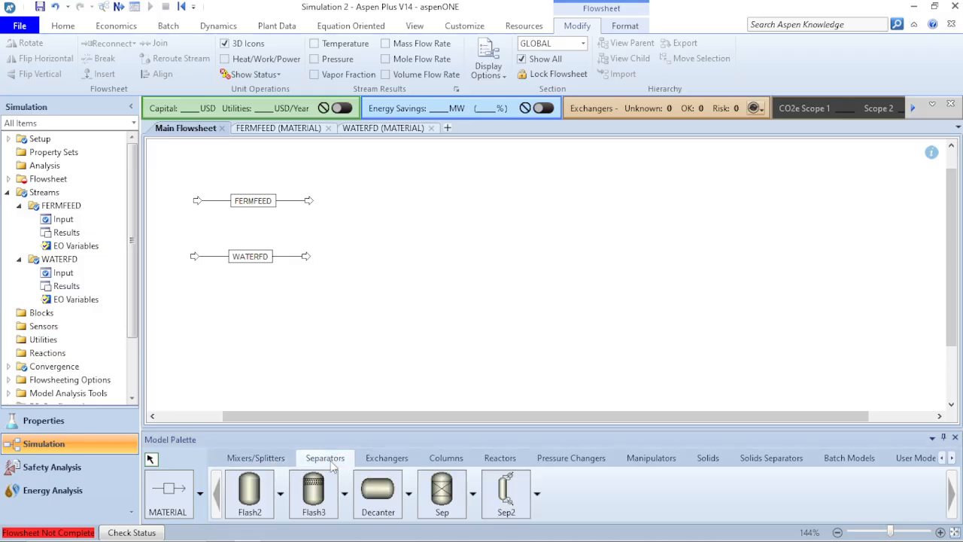
{"action": "left_click", "coordinate": [501, 459]}
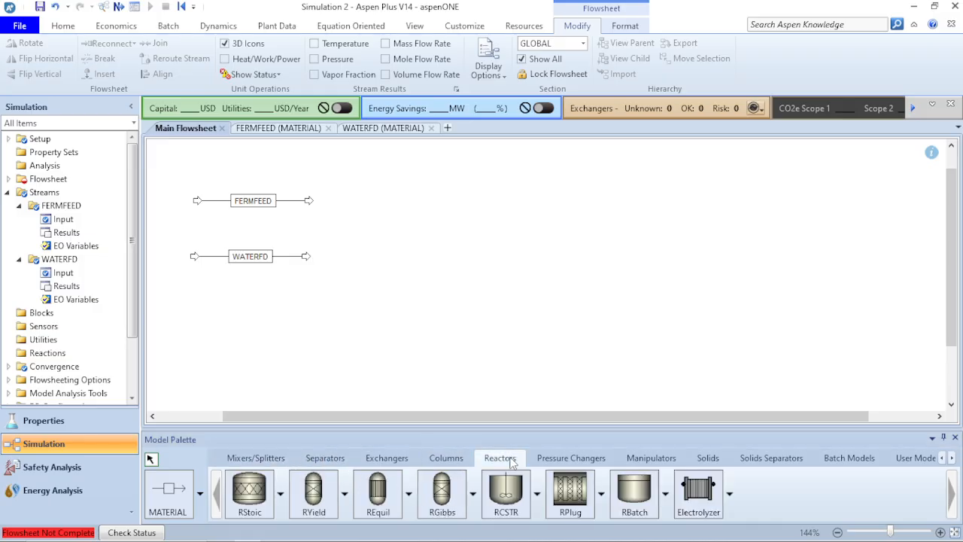
{"action": "left_click", "coordinate": [256, 495]}
{"action": "left_click", "coordinate": [353, 233]}
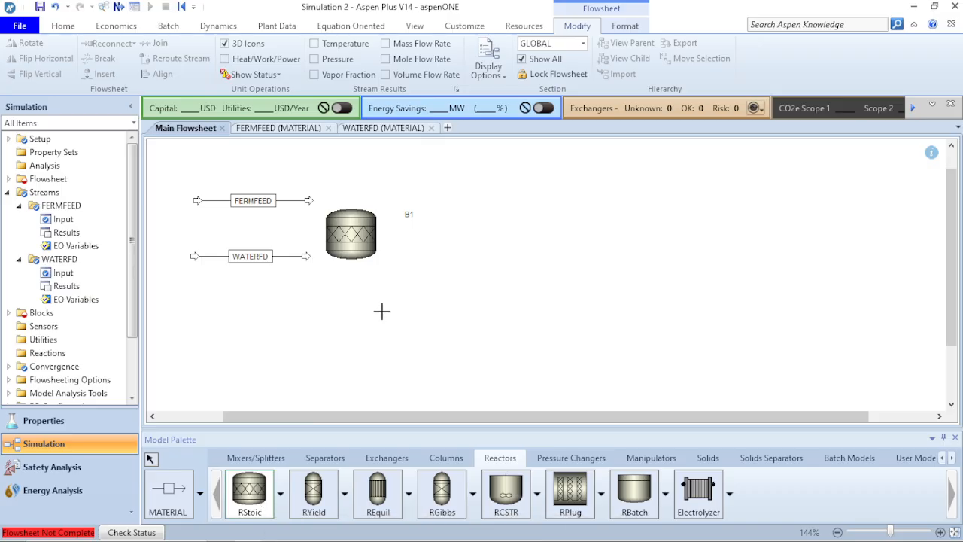
{"action": "key", "text": "Escape"}
Open reactor B1's operating conditions, then switch to the PowerPoint stream data slide.
{"action": "left_click", "coordinate": [353, 229]}
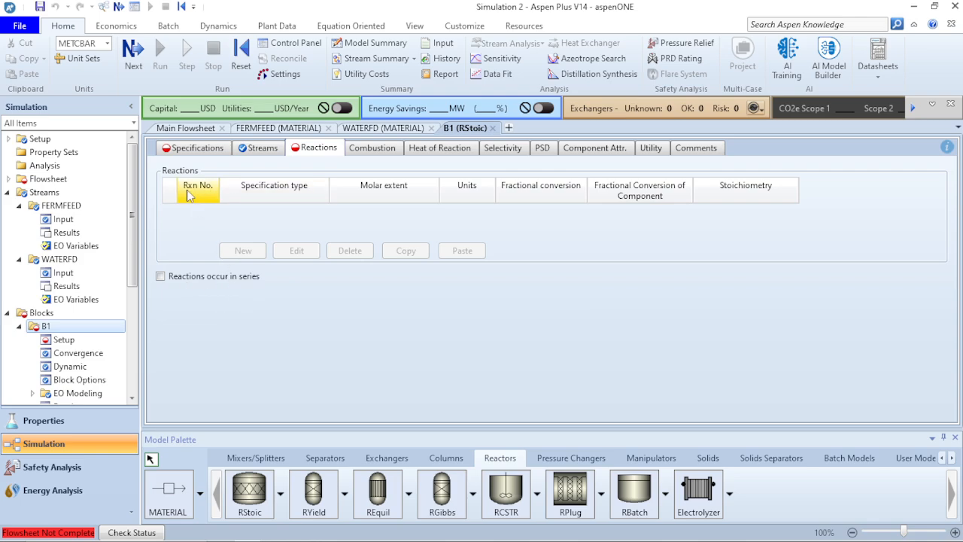
{"action": "left_click", "coordinate": [197, 149]}
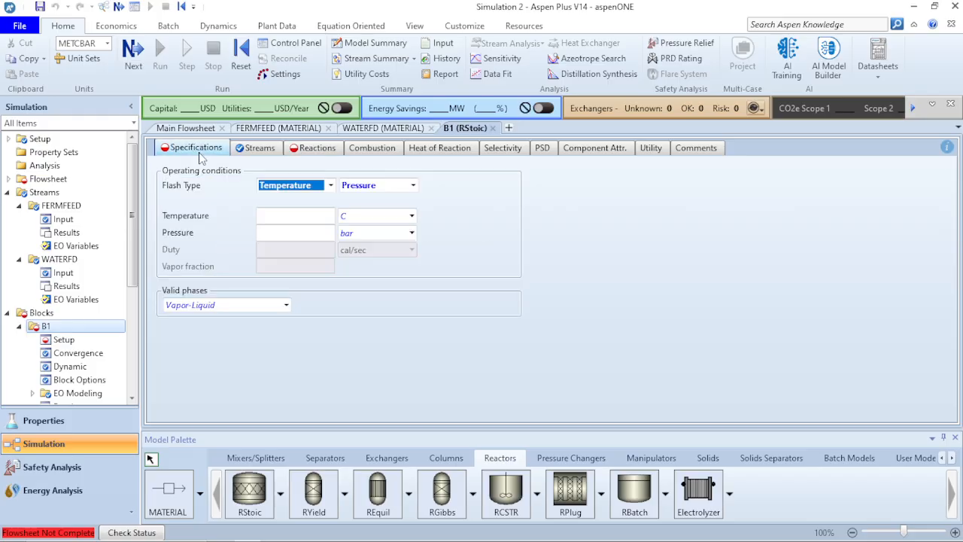
{"action": "left_click", "coordinate": [309, 218]}
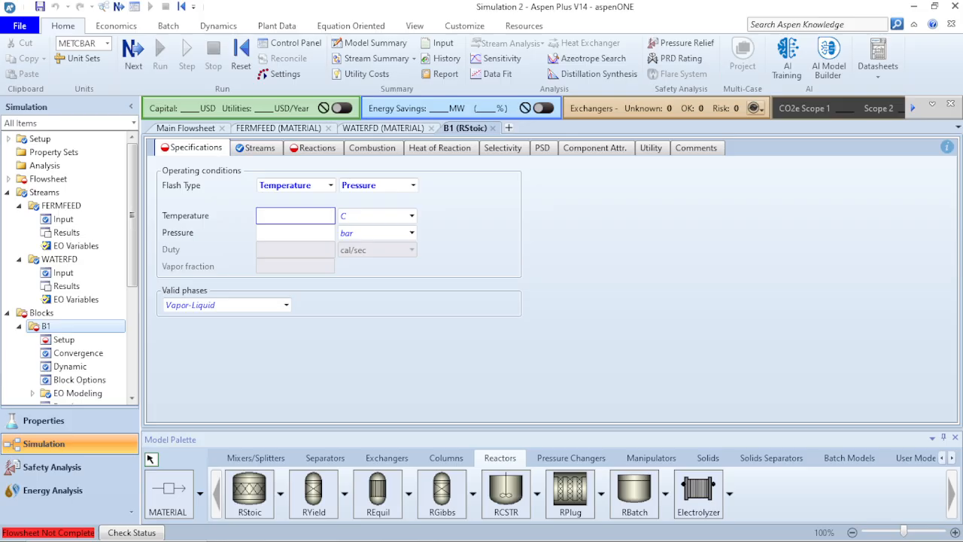
{"action": "key", "text": "alt+Tab"}
{"action": "mouse_move", "coordinate": [489, 541]}
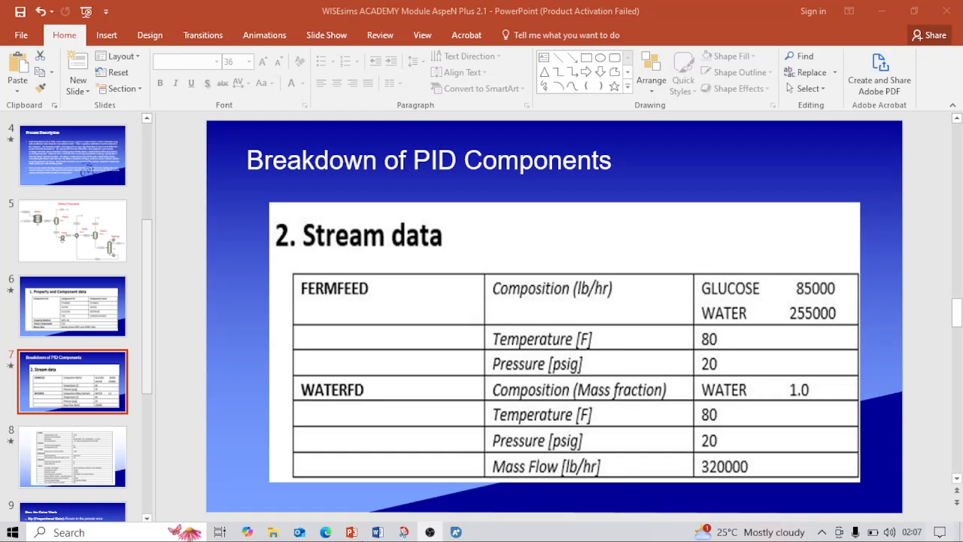
Look up FERM's 110 F and 0 psia spec on PowerPoint slide 8, then return to Aspen Plus.
{"action": "left_click", "coordinate": [350, 531]}
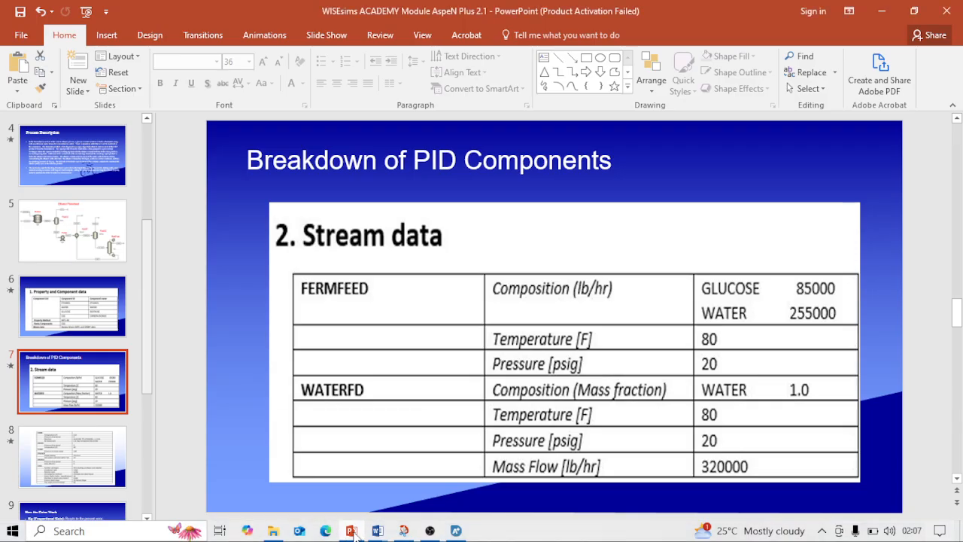
{"action": "left_click", "coordinate": [121, 436]}
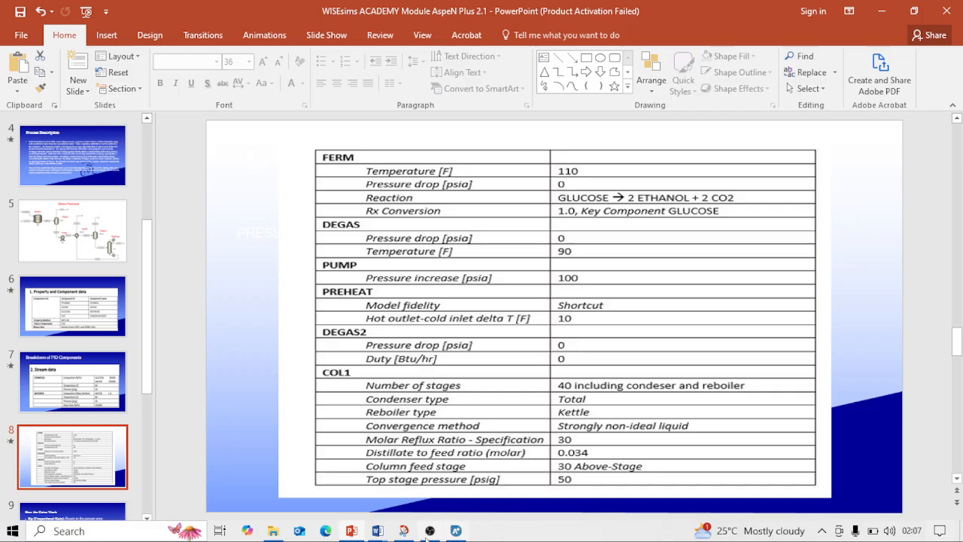
{"action": "left_click", "coordinate": [428, 536]}
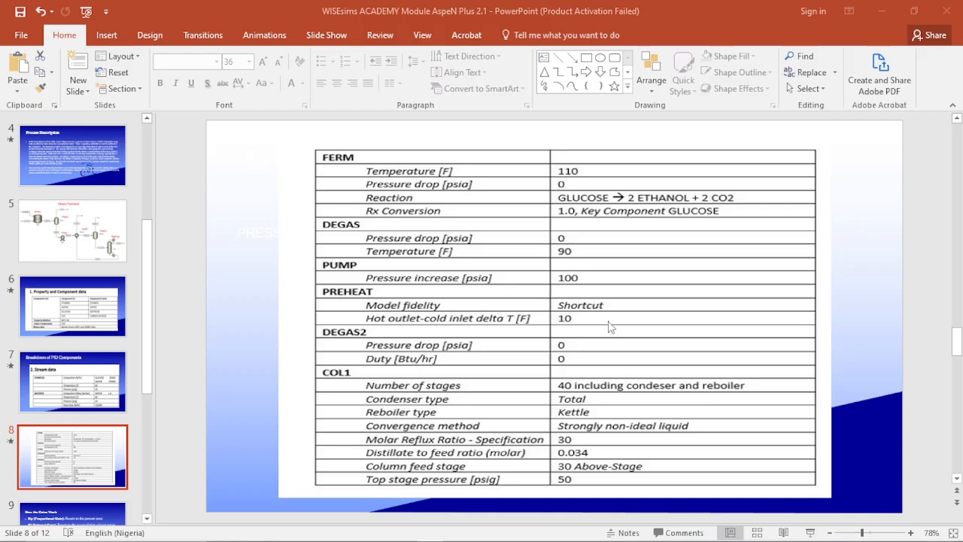
{"action": "left_click", "coordinate": [743, 313]}
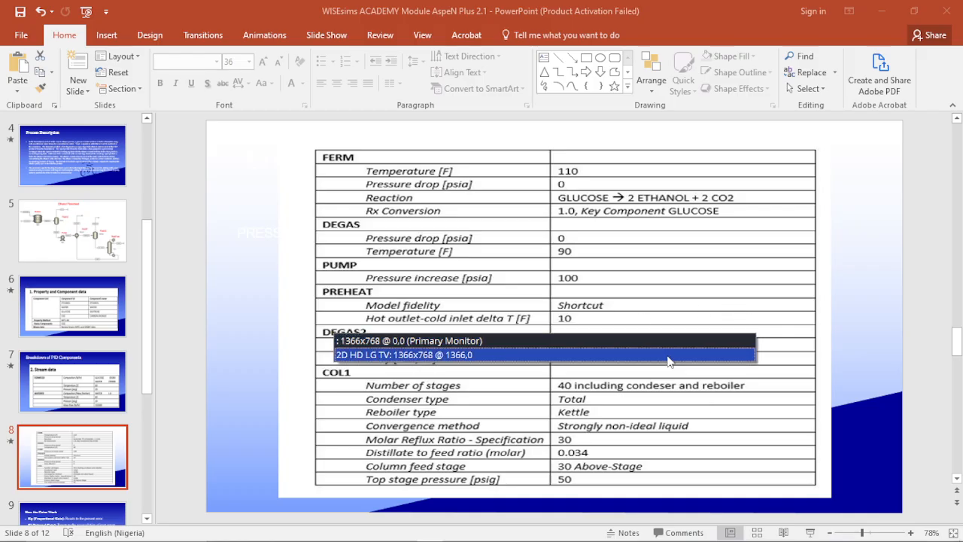
{"action": "left_click", "coordinate": [668, 356]}
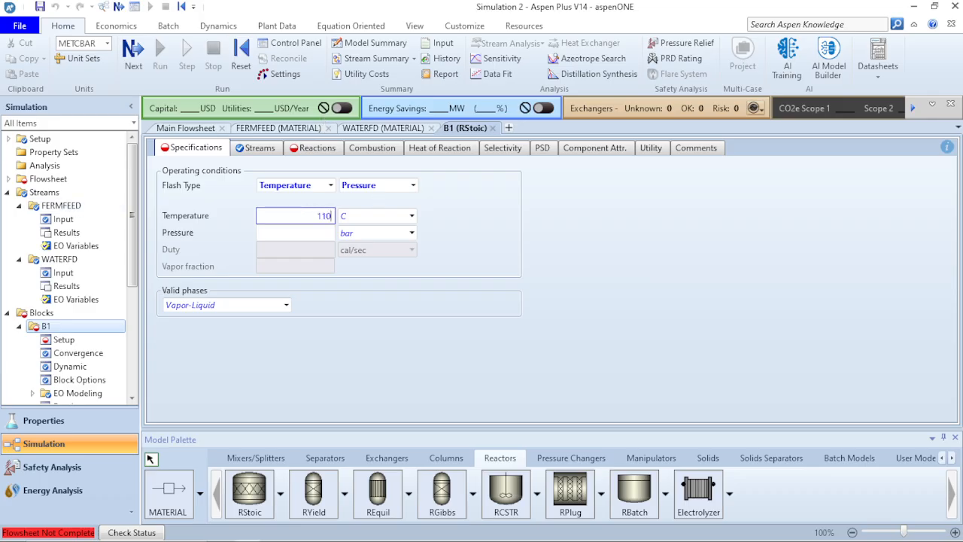
Set reactor B1 to 110 F and 0 psia and bring up its empty Reactions sheet.
{"action": "key", "text": "Return"}
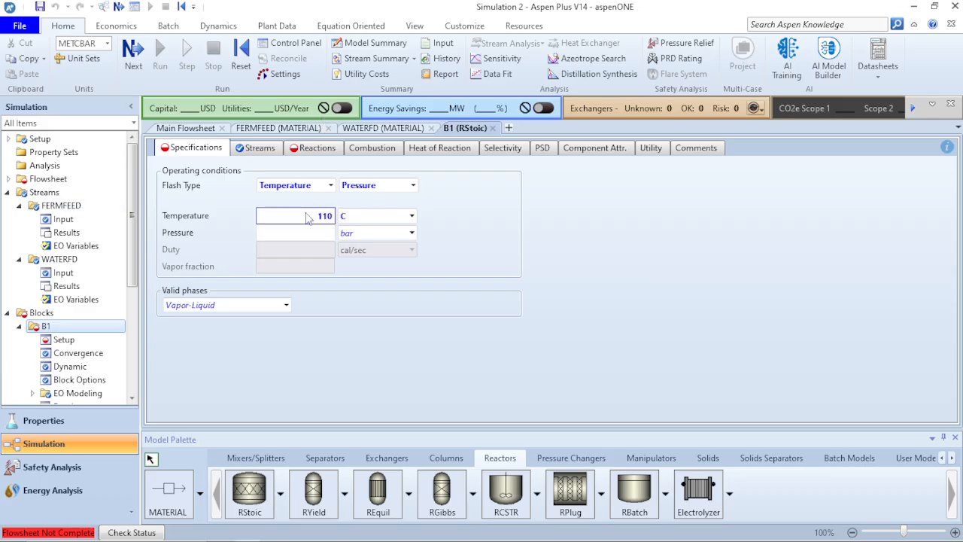
{"action": "left_click", "coordinate": [411, 216]}
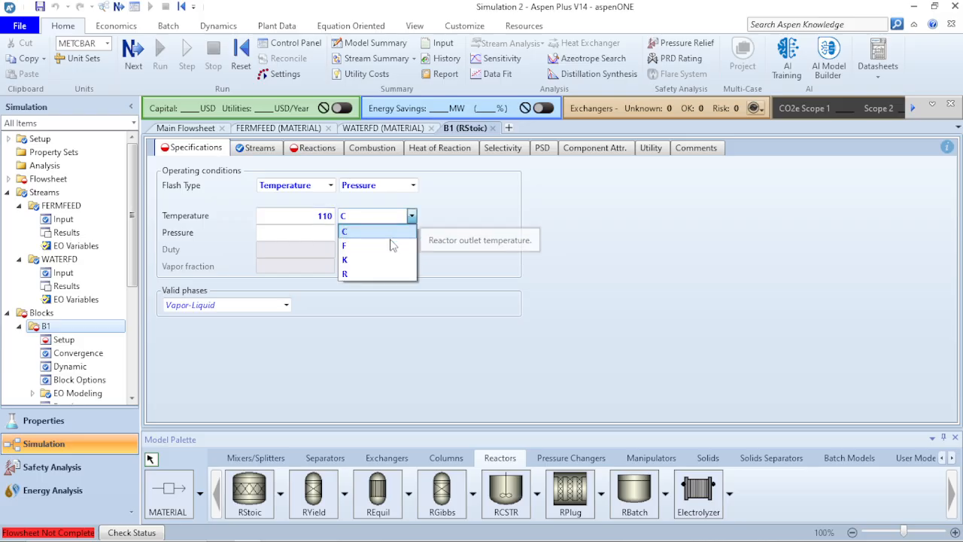
{"action": "left_click", "coordinate": [389, 243]}
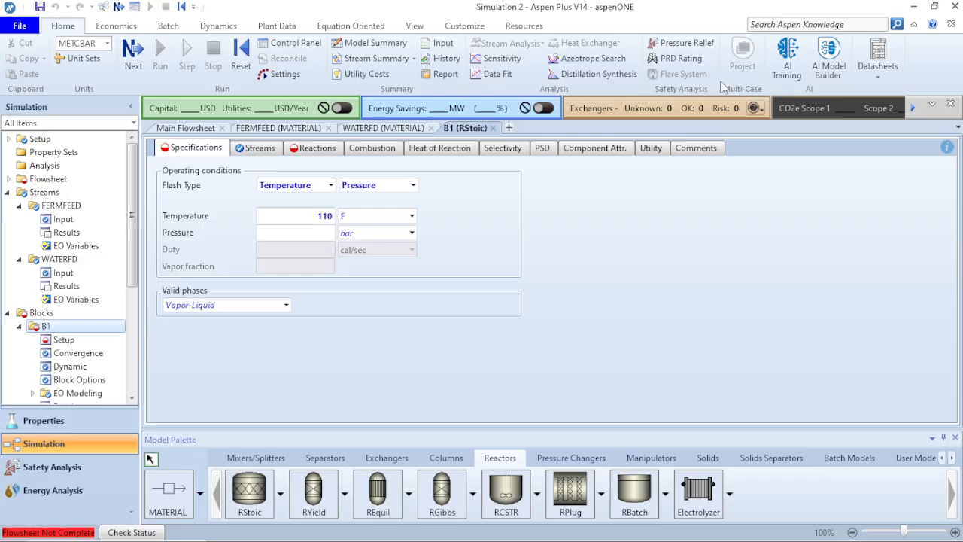
{"action": "left_click", "coordinate": [311, 234]}
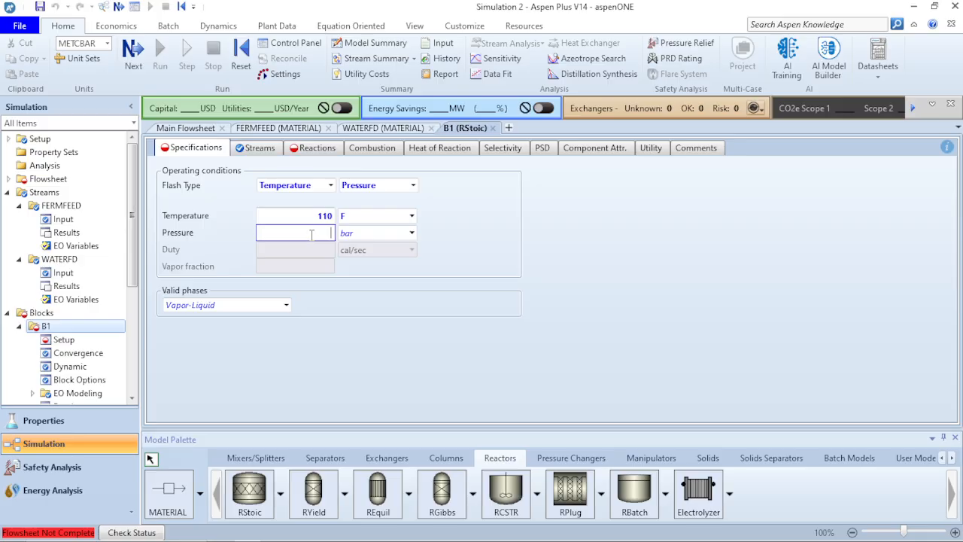
{"action": "type", "text": "0"}
{"action": "left_click", "coordinate": [410, 234]}
{"action": "left_click", "coordinate": [411, 234]}
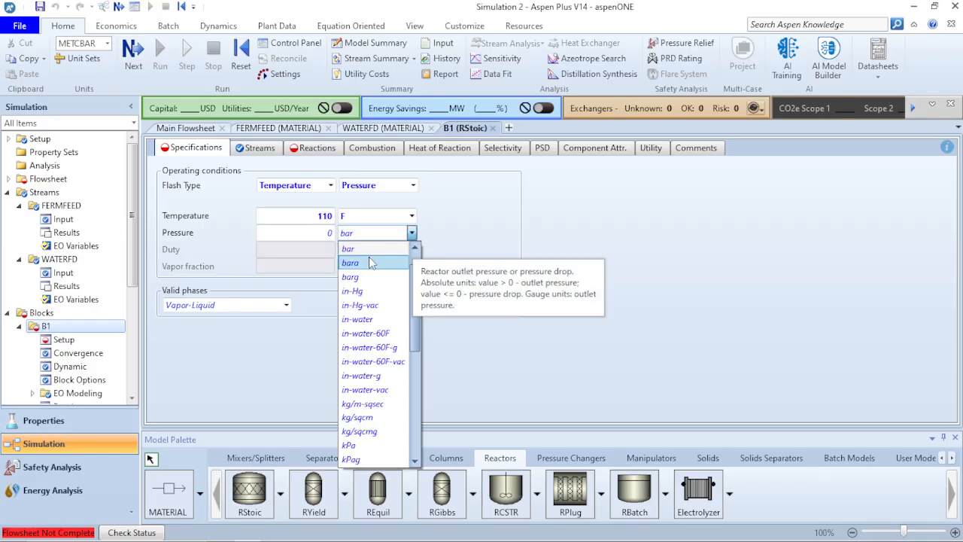
{"action": "scroll", "coordinate": [368, 347], "scroll_direction": "down", "scroll_amount": 4}
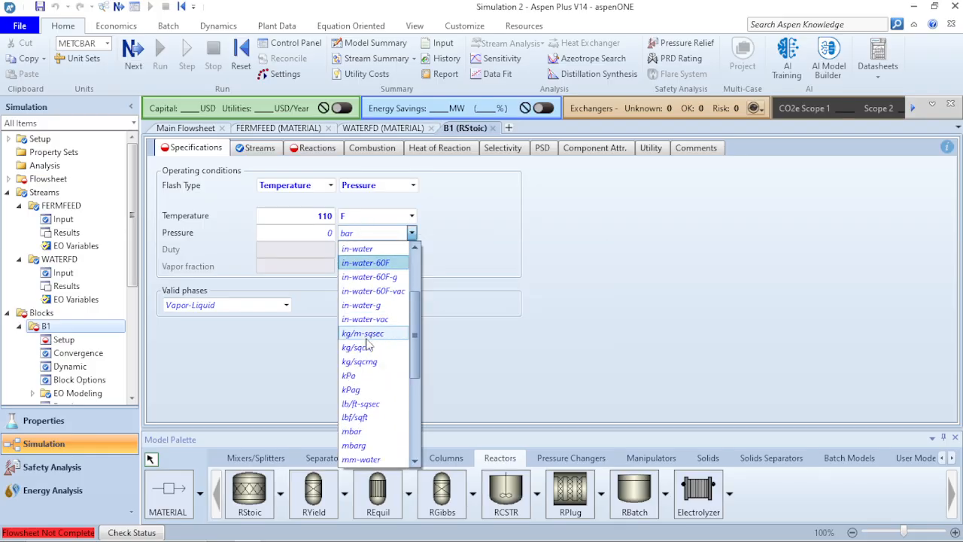
{"action": "scroll", "coordinate": [370, 346], "scroll_direction": "down", "scroll_amount": 3}
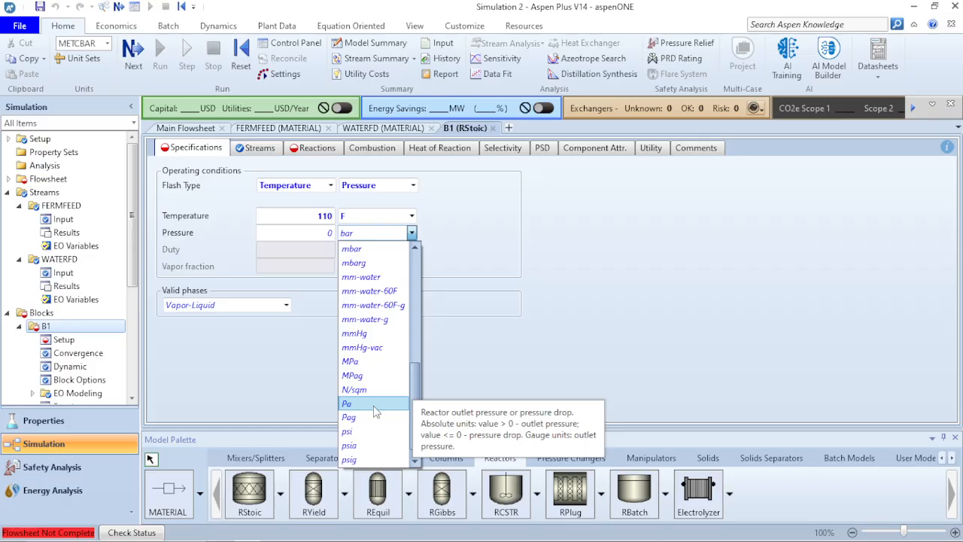
{"action": "left_click", "coordinate": [367, 446]}
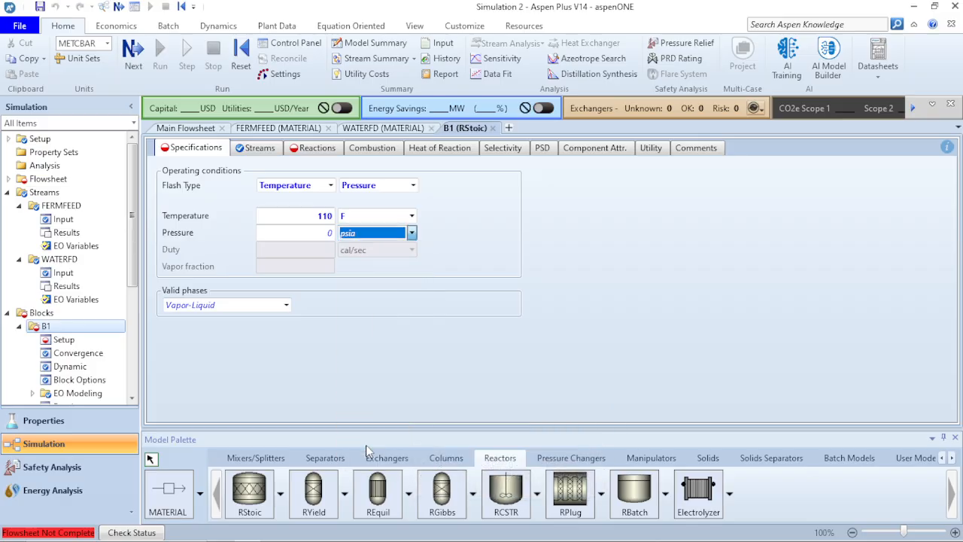
{"action": "left_click", "coordinate": [411, 321]}
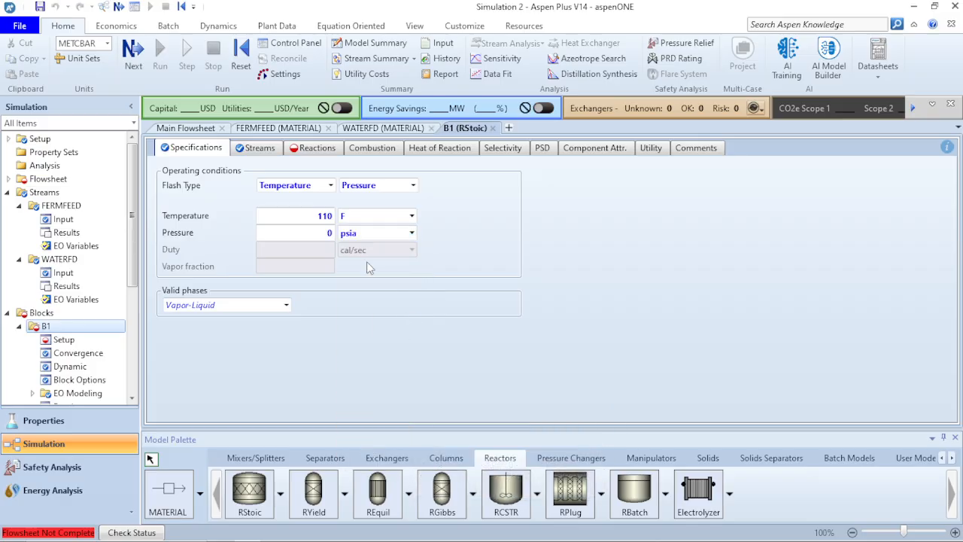
{"action": "left_click", "coordinate": [317, 151]}
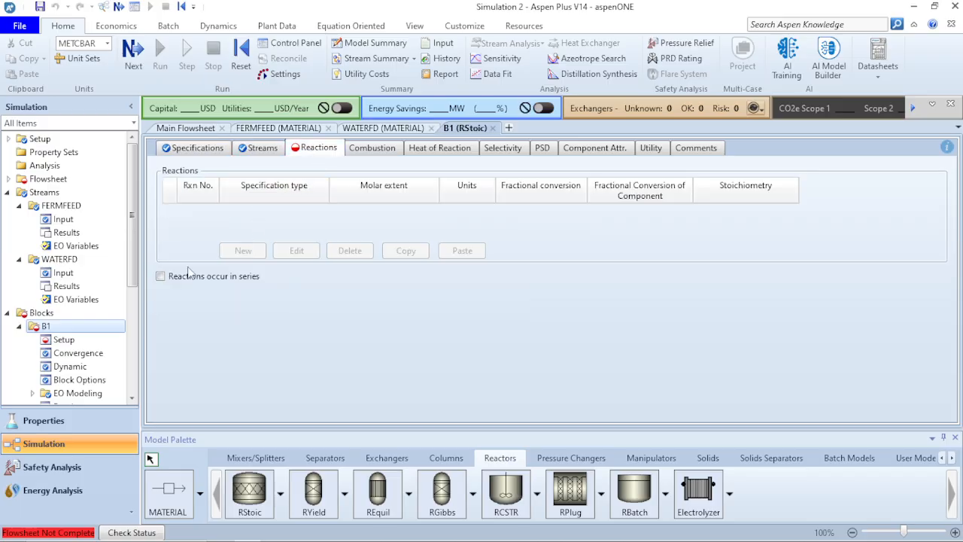
Connect FERMFEED and WATERFD into reactor B1's inlet and straighten both feed lines.
{"action": "left_click", "coordinate": [196, 128]}
{"action": "left_click", "coordinate": [290, 244]}
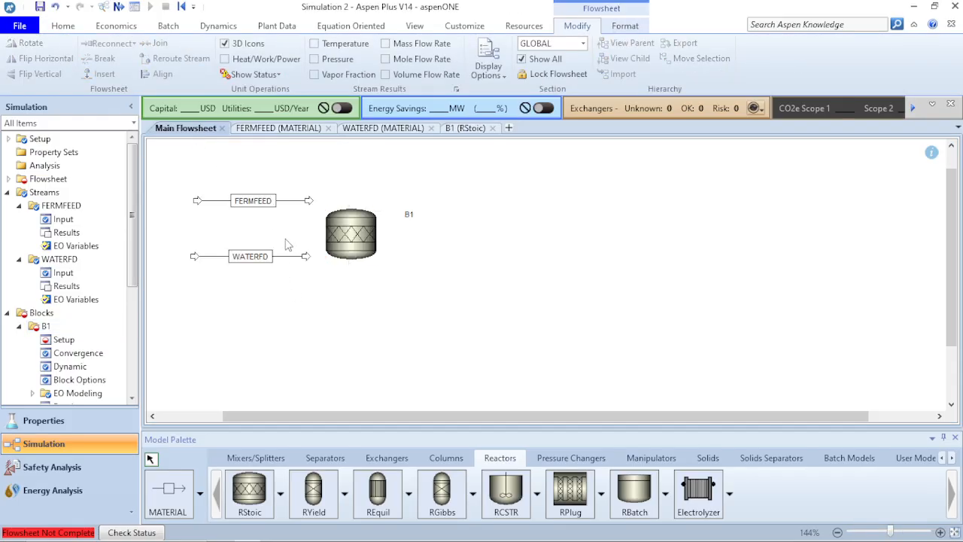
{"action": "left_click_drag", "start_coordinate": [309, 203], "coordinate": [332, 202]}
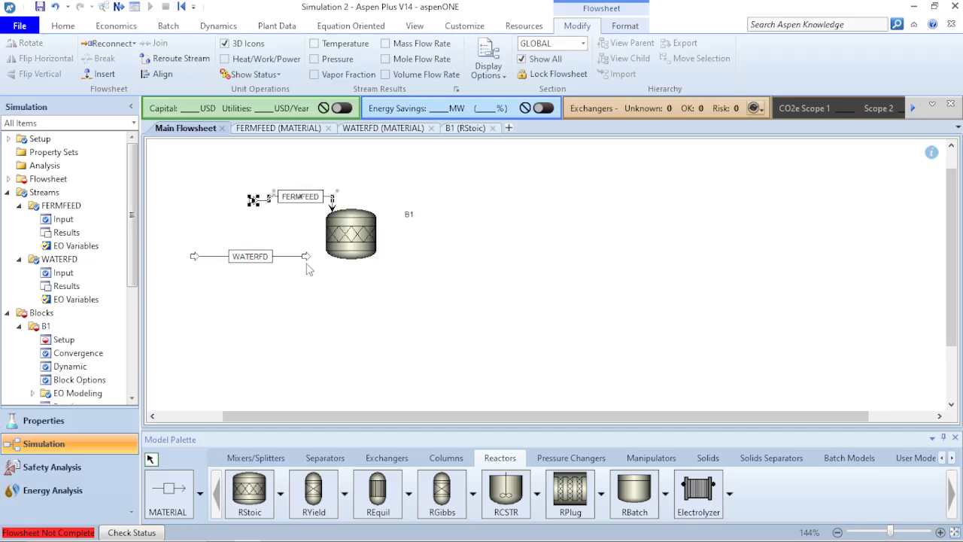
{"action": "mouse_move", "coordinate": [306, 260]}
{"action": "left_mouse_down"}
{"action": "mouse_move", "coordinate": [327, 216]}
{"action": "mouse_move", "coordinate": [314, 244]}
{"action": "left_mouse_up"}
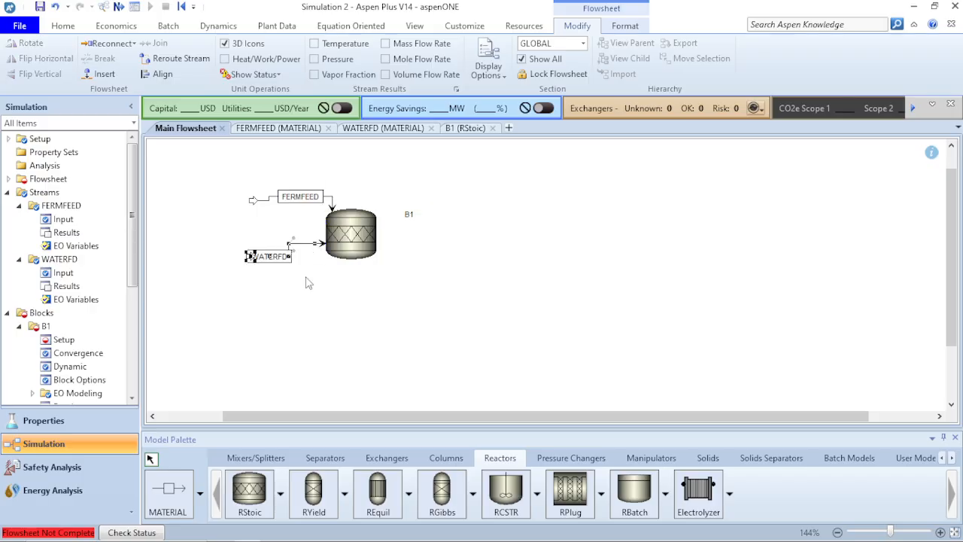
{"action": "left_click", "coordinate": [155, 73]}
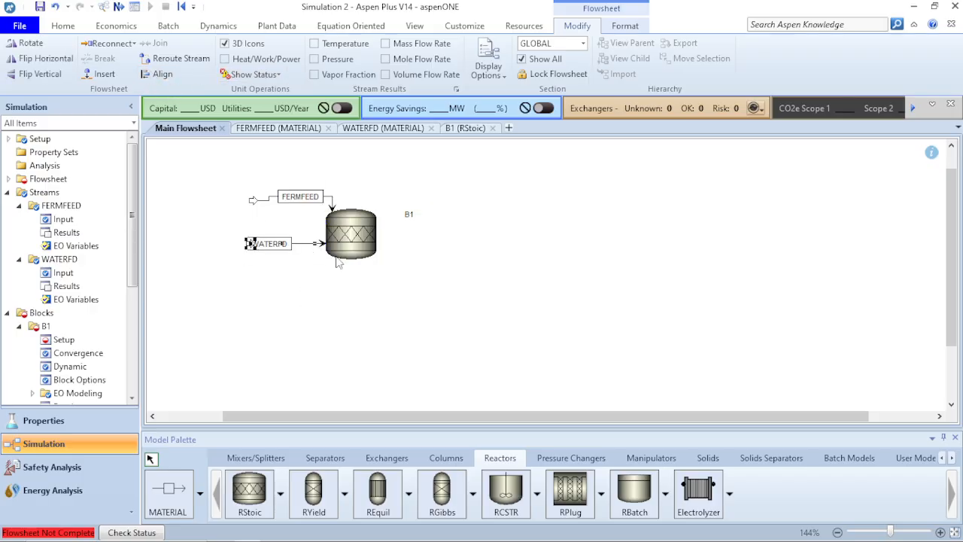
{"action": "left_click", "coordinate": [369, 390]}
{"action": "left_click", "coordinate": [280, 244]}
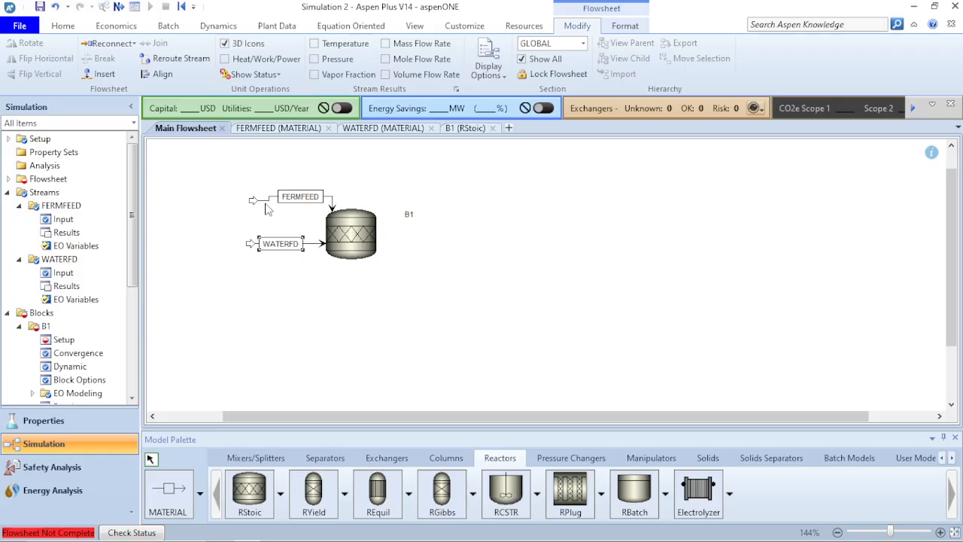
{"action": "left_click", "coordinate": [266, 201]}
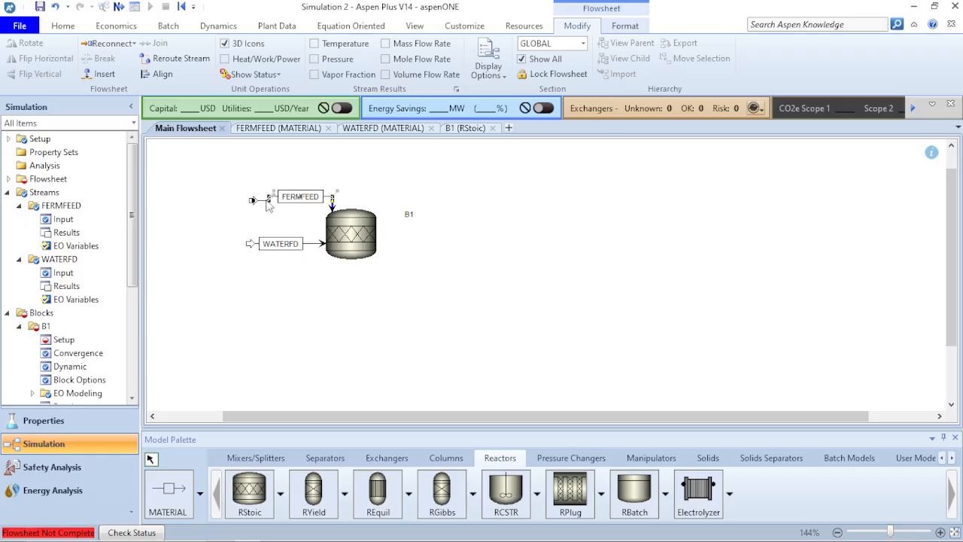
{"action": "left_click", "coordinate": [164, 75]}
{"action": "left_click", "coordinate": [243, 222]}
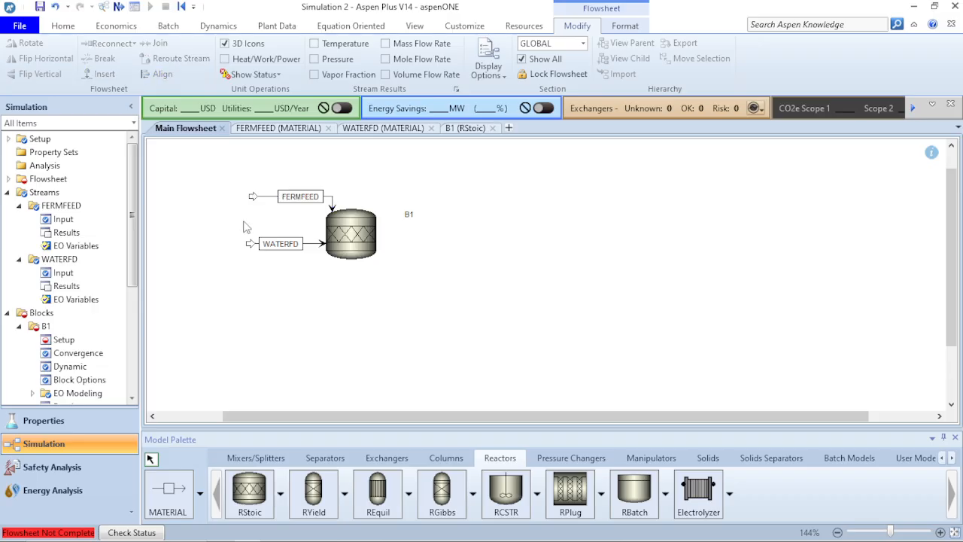
Draw product stream S3 from B1's outlet and straighten it into one line.
{"action": "left_click", "coordinate": [173, 490]}
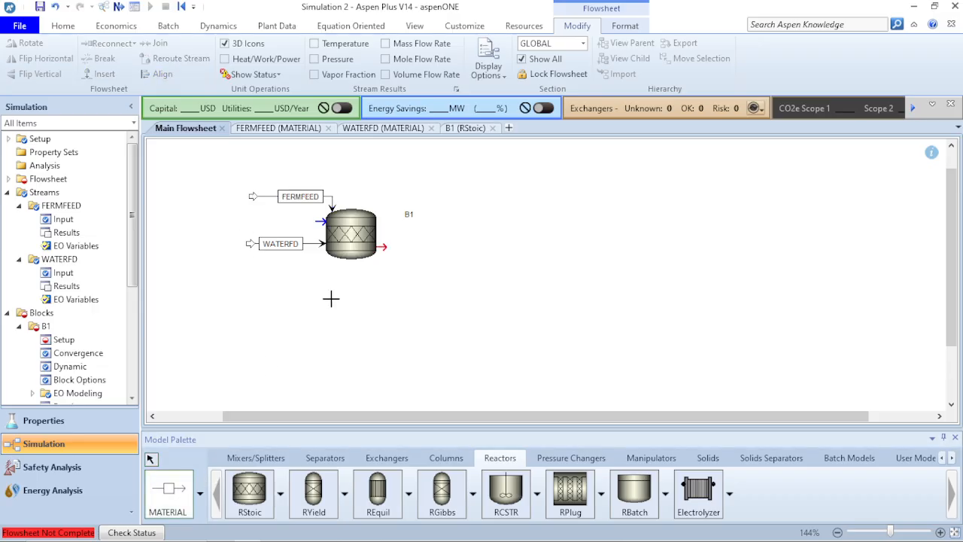
{"action": "left_click", "coordinate": [380, 246]}
{"action": "left_click", "coordinate": [468, 243]}
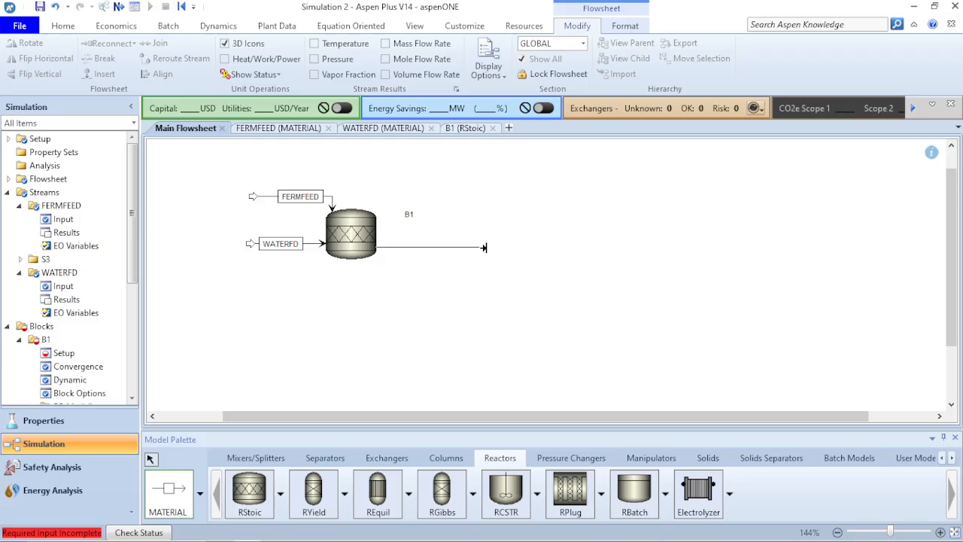
{"action": "left_click", "coordinate": [485, 251]}
{"action": "left_click", "coordinate": [441, 252]}
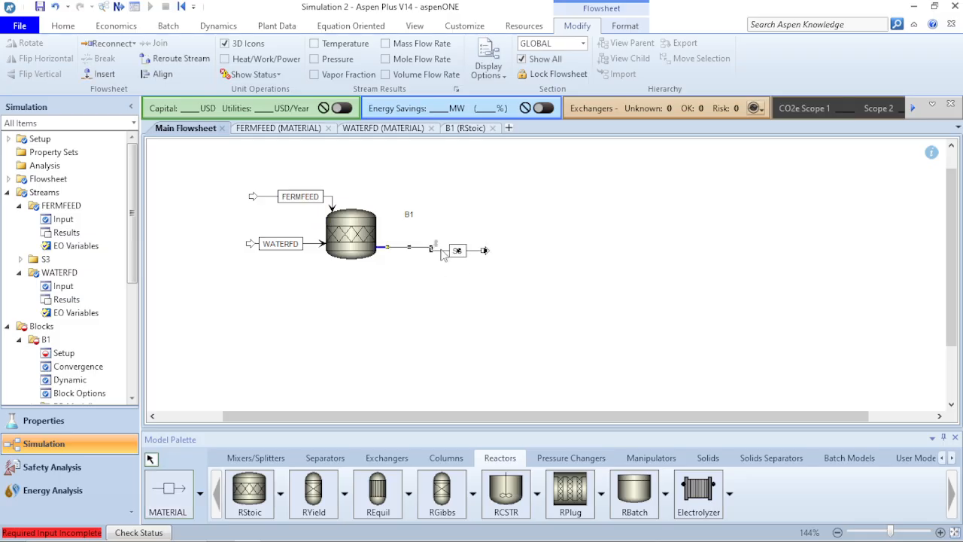
{"action": "left_click", "coordinate": [156, 77]}
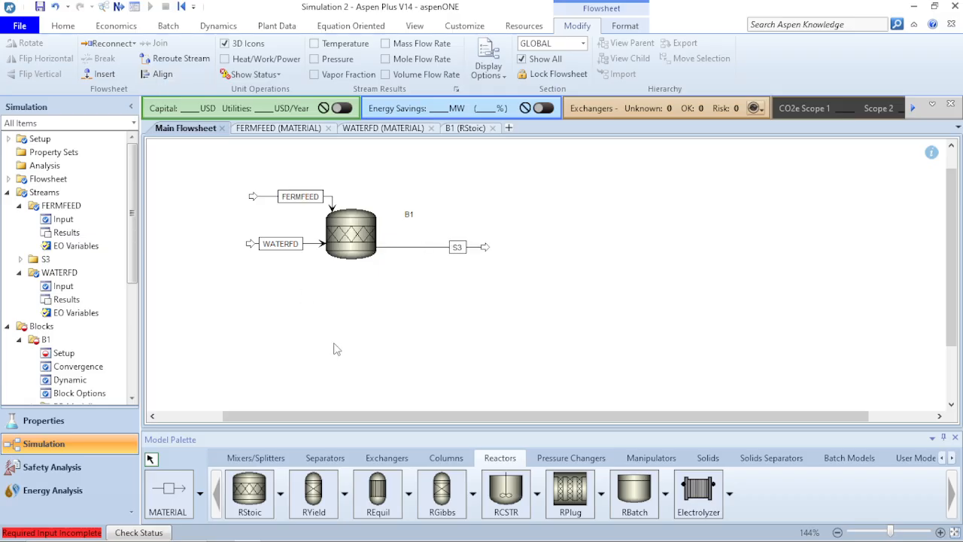
{"action": "double_click", "coordinate": [358, 231]}
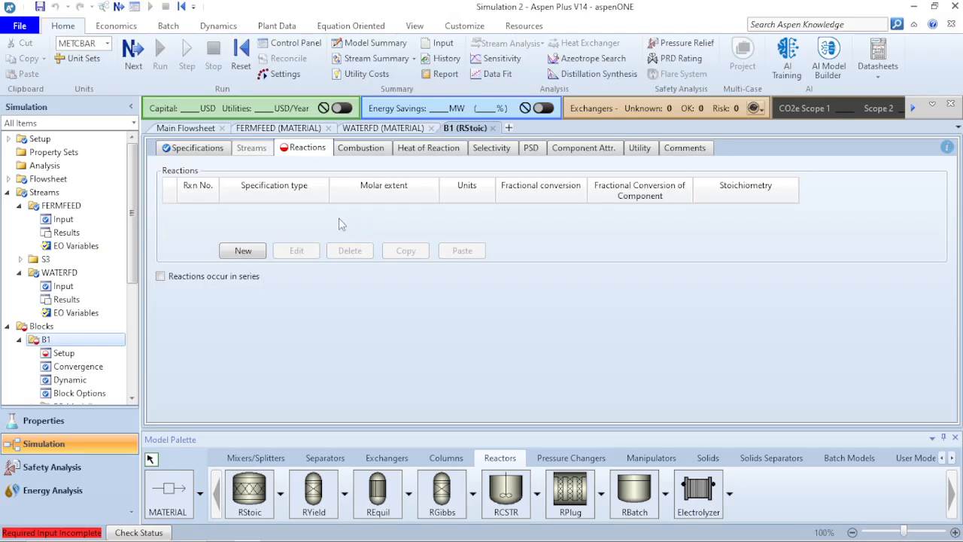
Create a new reaction in B1 with GLUCOSE as reactant and ETHANOL and CO2 as products.
{"action": "left_click", "coordinate": [243, 251]}
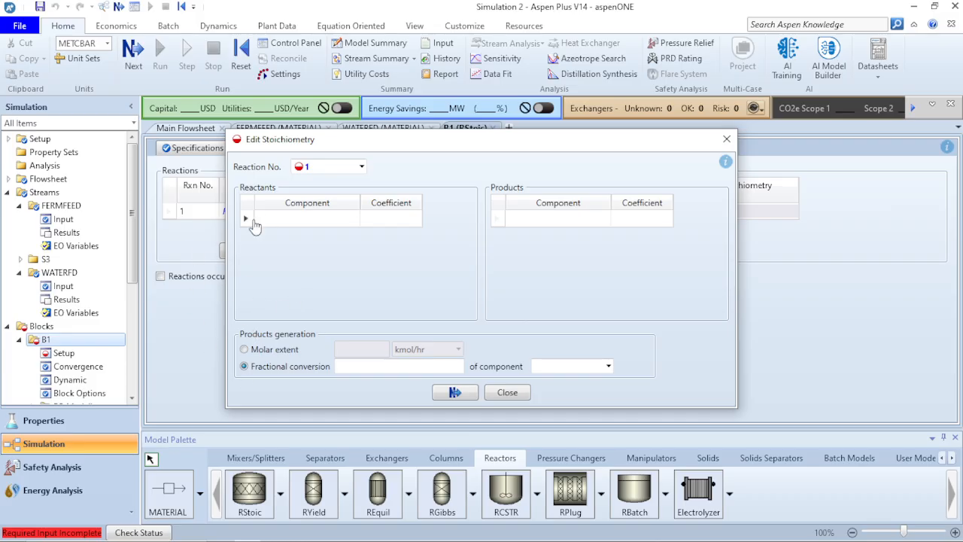
{"action": "left_click", "coordinate": [334, 223]}
{"action": "left_click", "coordinate": [353, 219]}
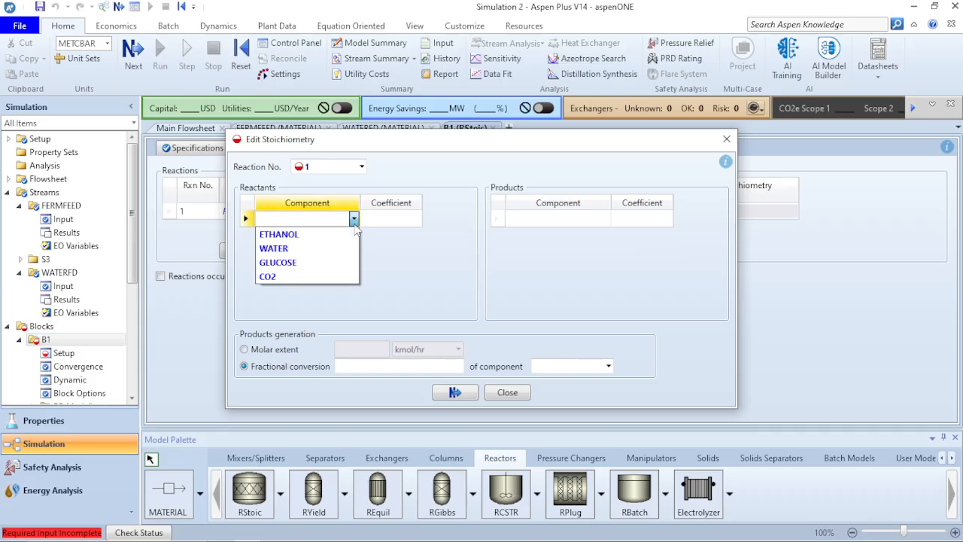
{"action": "left_click", "coordinate": [321, 262]}
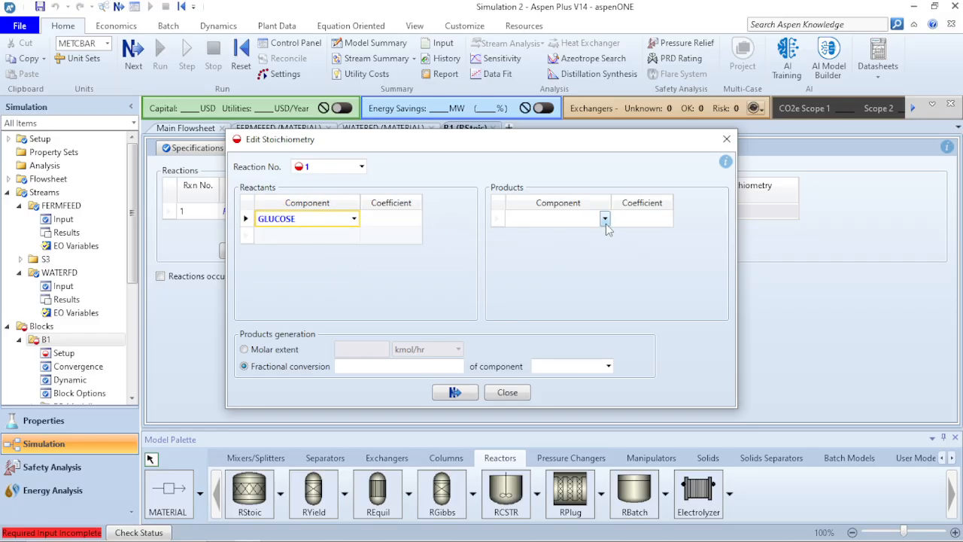
{"action": "left_click", "coordinate": [605, 220]}
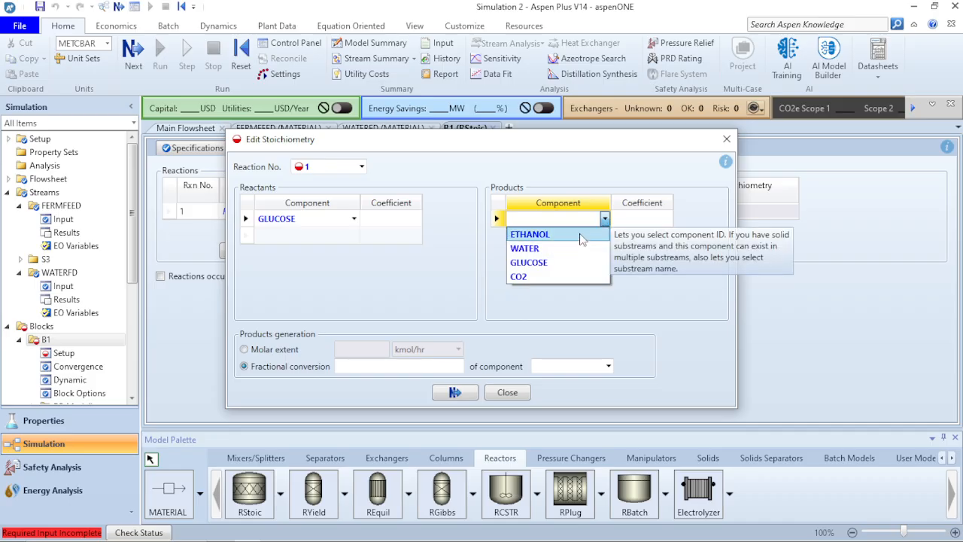
{"action": "left_click", "coordinate": [581, 236]}
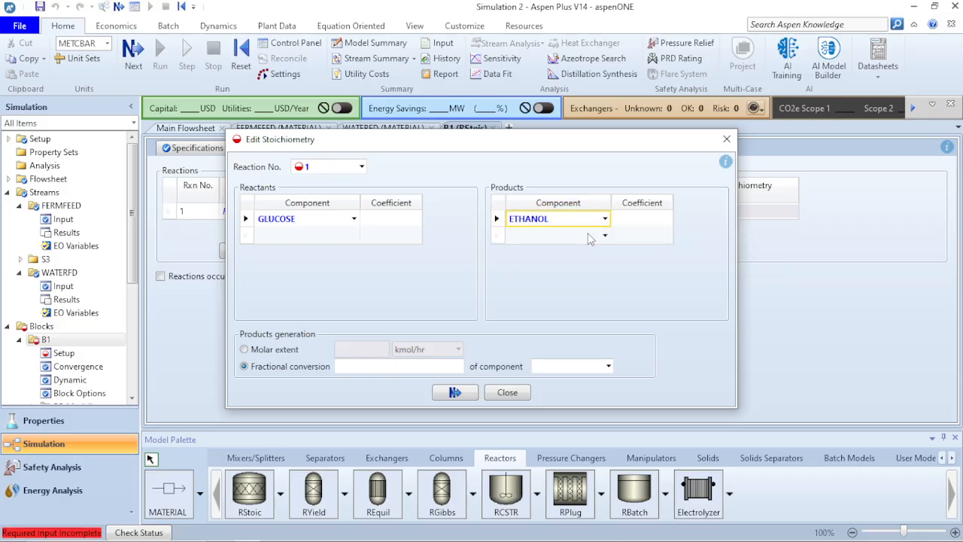
{"action": "left_click", "coordinate": [604, 237]}
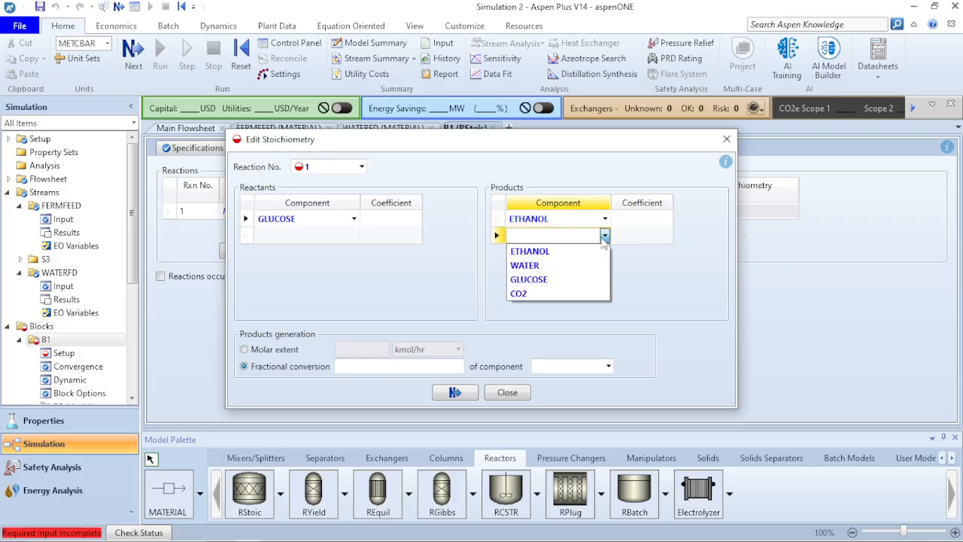
{"action": "left_click", "coordinate": [558, 293]}
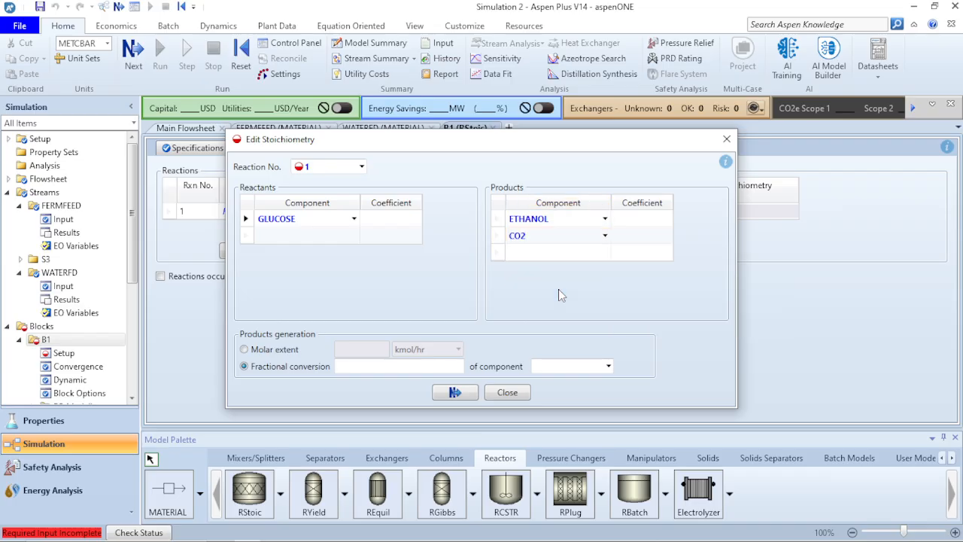
{"action": "left_click", "coordinate": [395, 224]}
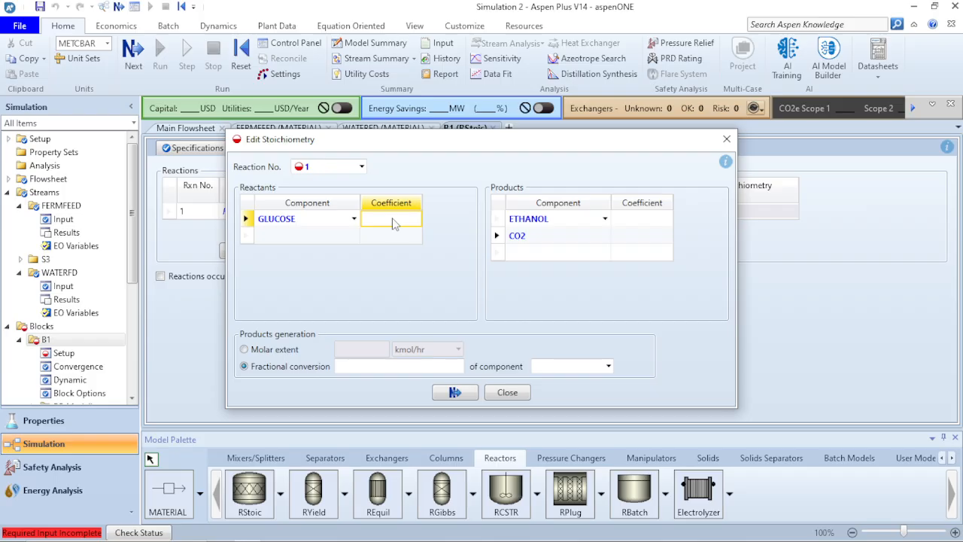
Enter stoichiometric coefficients -1 for GLUCOSE, 2 for ETHANOL and 2 for CO2.
{"action": "type", "text": "-1"}
{"action": "key", "text": "Return"}
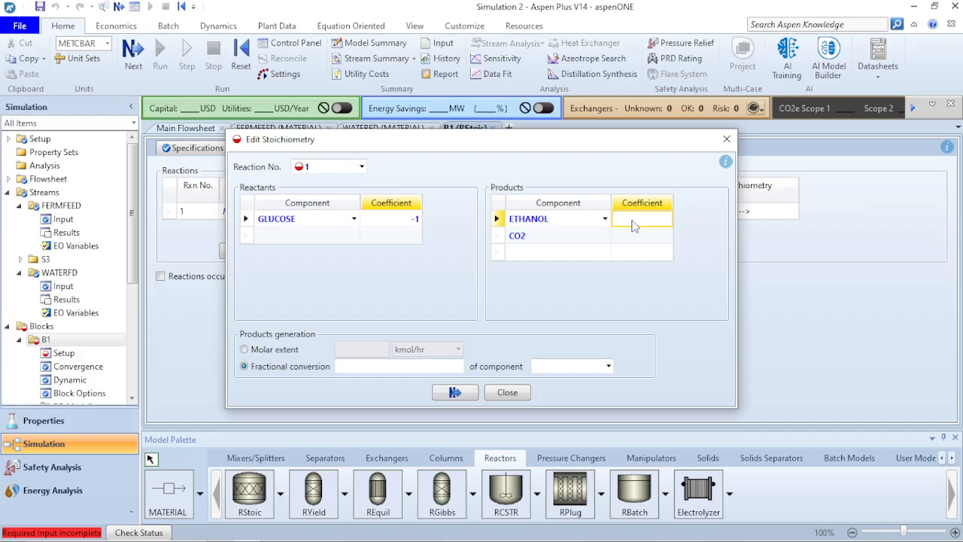
{"action": "type", "text": "2"}
{"action": "key", "text": "Return"}
{"action": "type", "text": "2"}
{"action": "key", "text": "Return"}
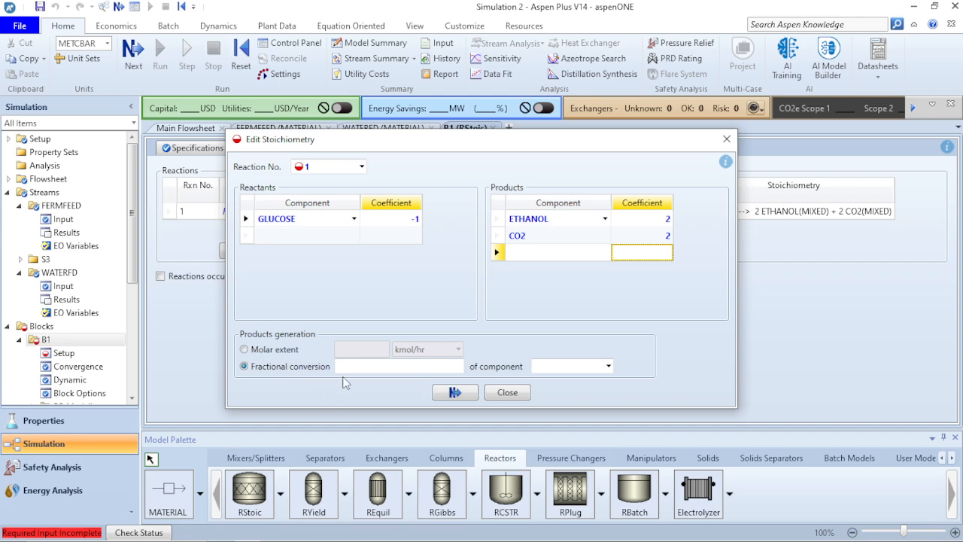
Set the fractional conversion to 1 based on GLUCOSE.
{"action": "left_click", "coordinate": [428, 366]}
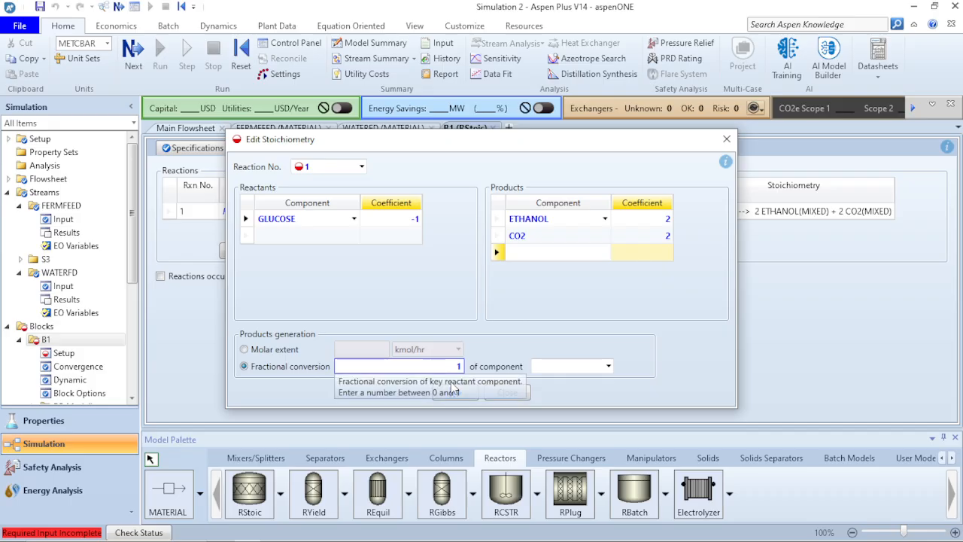
{"action": "left_click", "coordinate": [609, 367]}
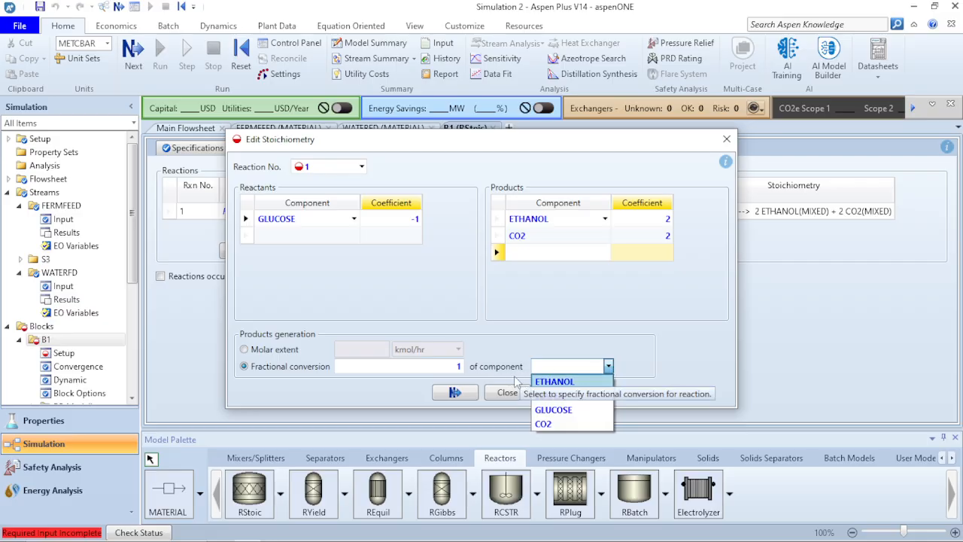
{"action": "left_click", "coordinate": [574, 410]}
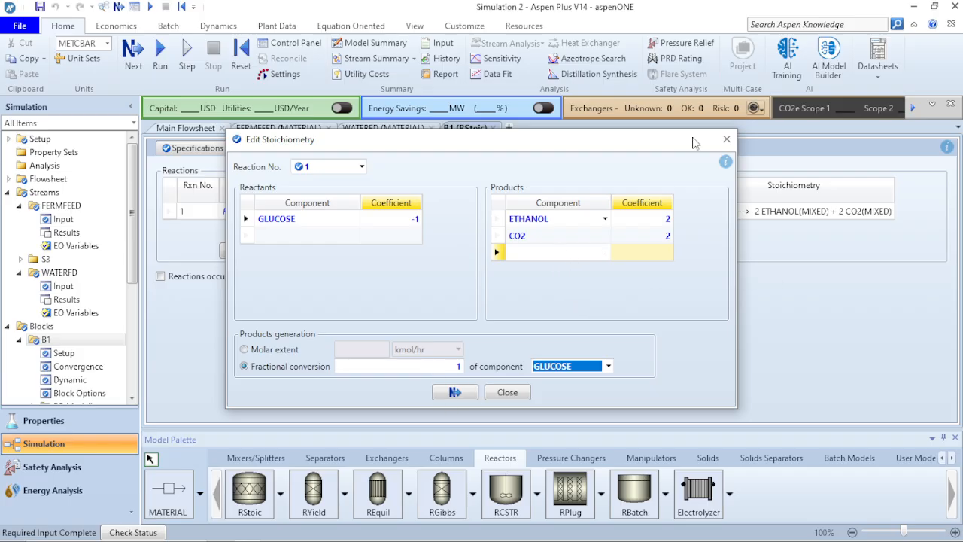
Close the stoichiometry editor, return to the main flowsheet and run the simulation.
{"action": "left_click", "coordinate": [726, 139]}
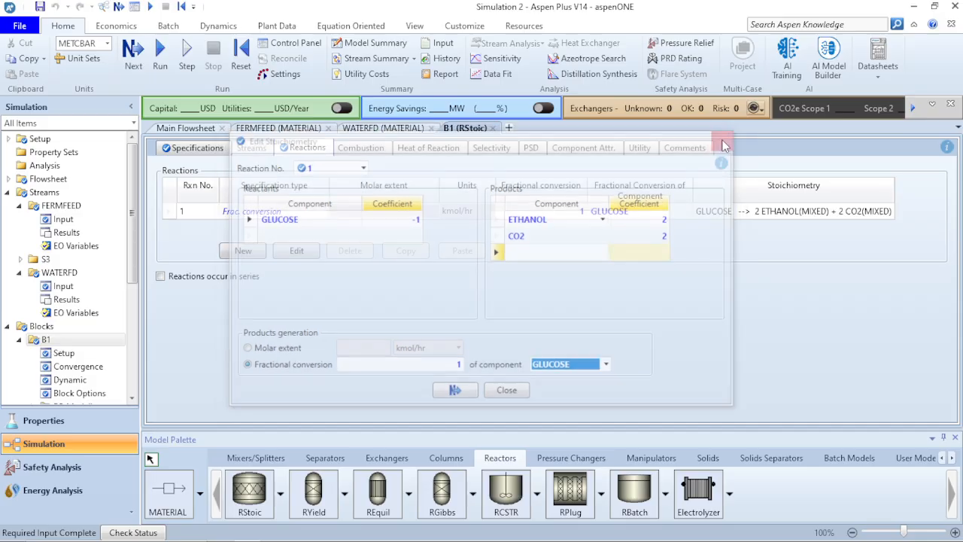
{"action": "left_click", "coordinate": [186, 128]}
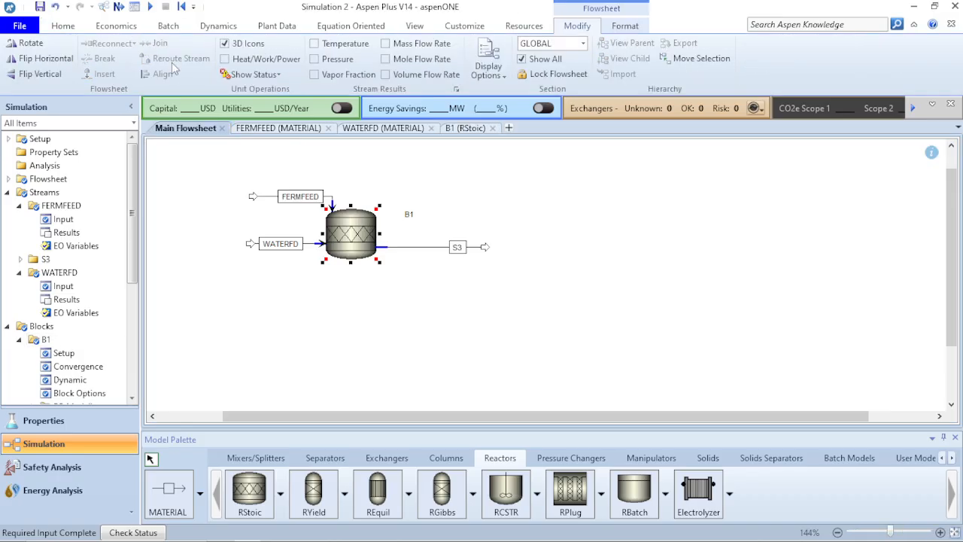
{"action": "left_click", "coordinate": [150, 8]}
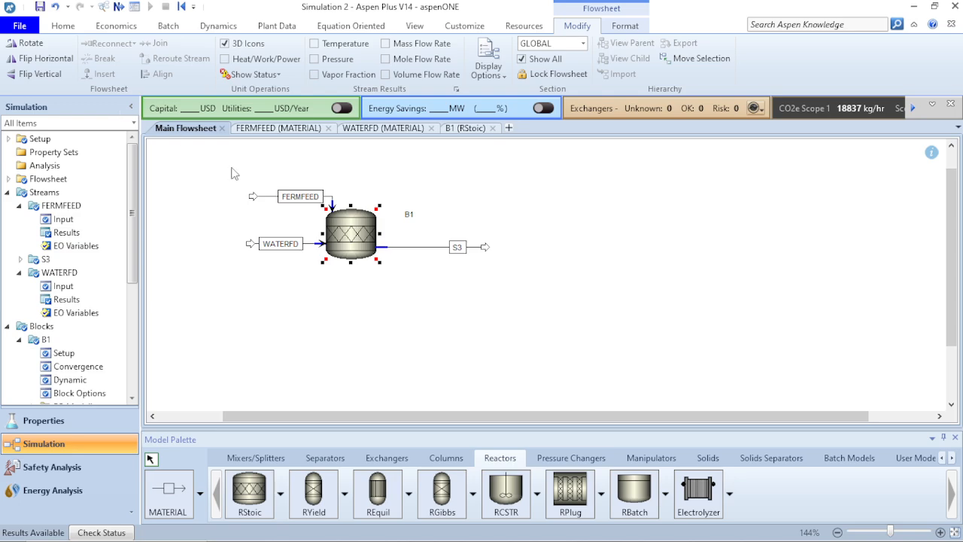
{"action": "right_click", "coordinate": [338, 240]}
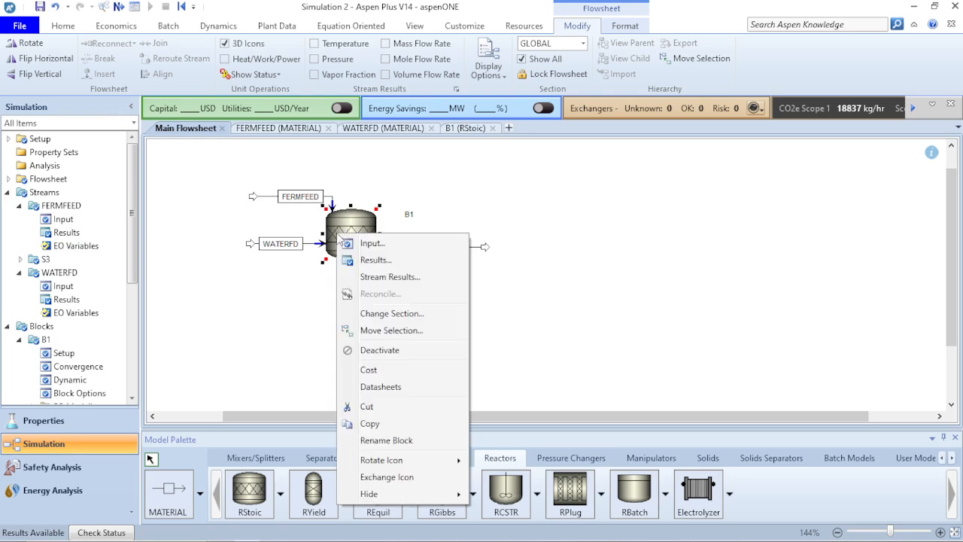
Review B1's stream results, showing 428.018 kmol/hr each of ETHANOL and CO2 in S3.
{"action": "left_click", "coordinate": [380, 280]}
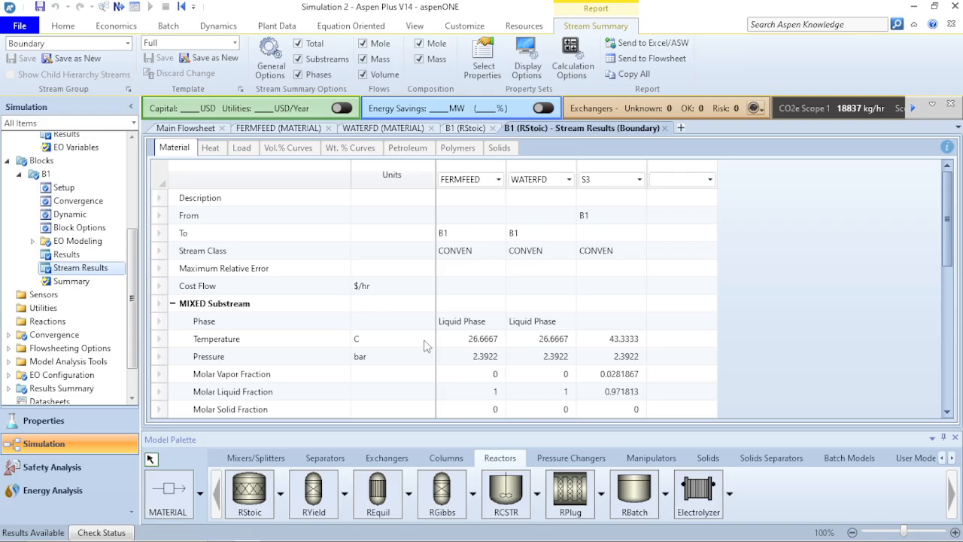
{"action": "scroll", "coordinate": [424, 337], "scroll_direction": "down", "scroll_amount": 2}
{"action": "scroll", "coordinate": [424, 337], "scroll_direction": "up", "scroll_amount": 2}
{"action": "scroll", "coordinate": [424, 337], "scroll_direction": "down", "scroll_amount": 7}
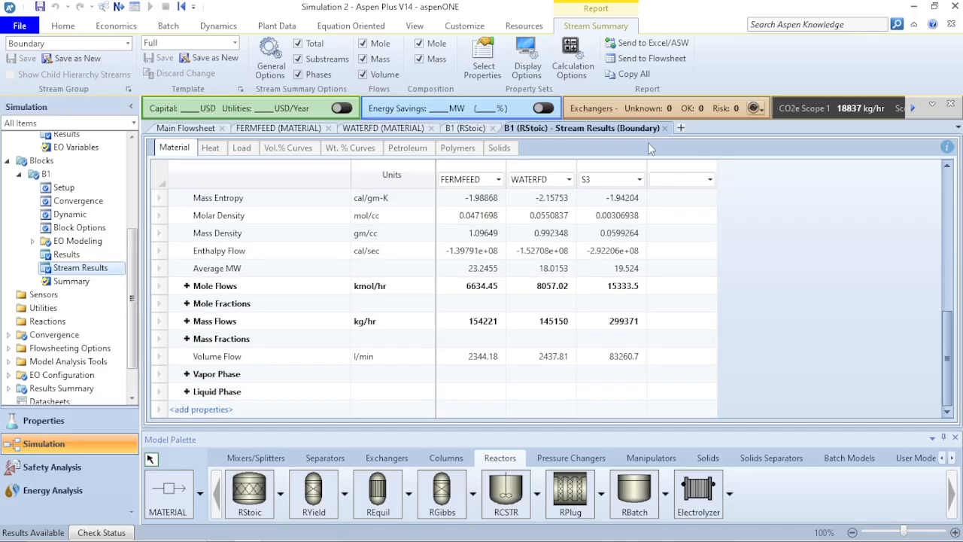
{"action": "left_click", "coordinate": [187, 286]}
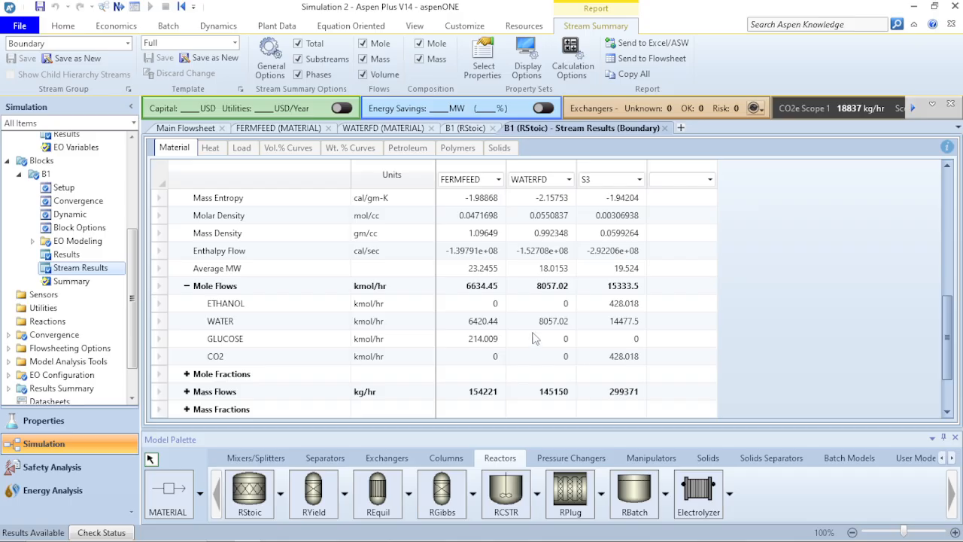
{"action": "left_click", "coordinate": [186, 128]}
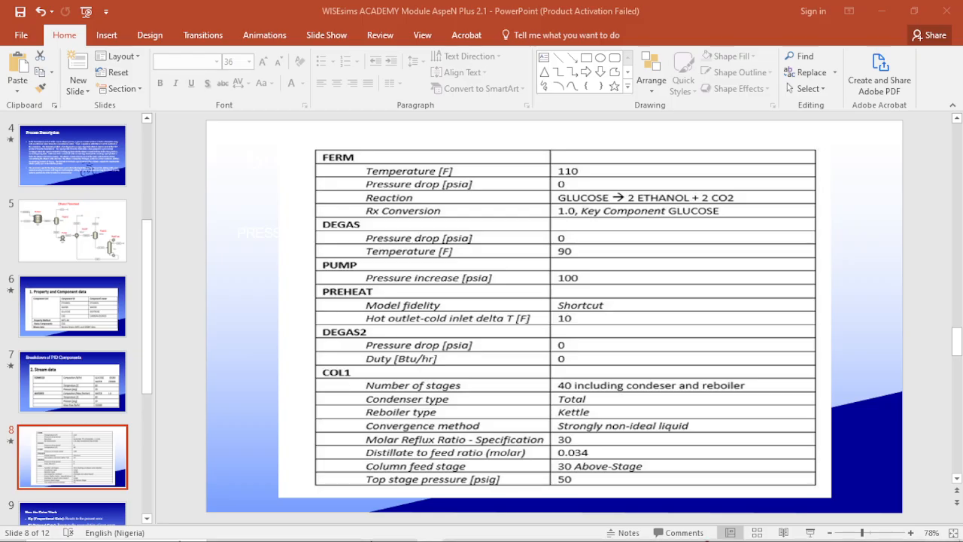
{"action": "left_click", "coordinate": [360, 534]}
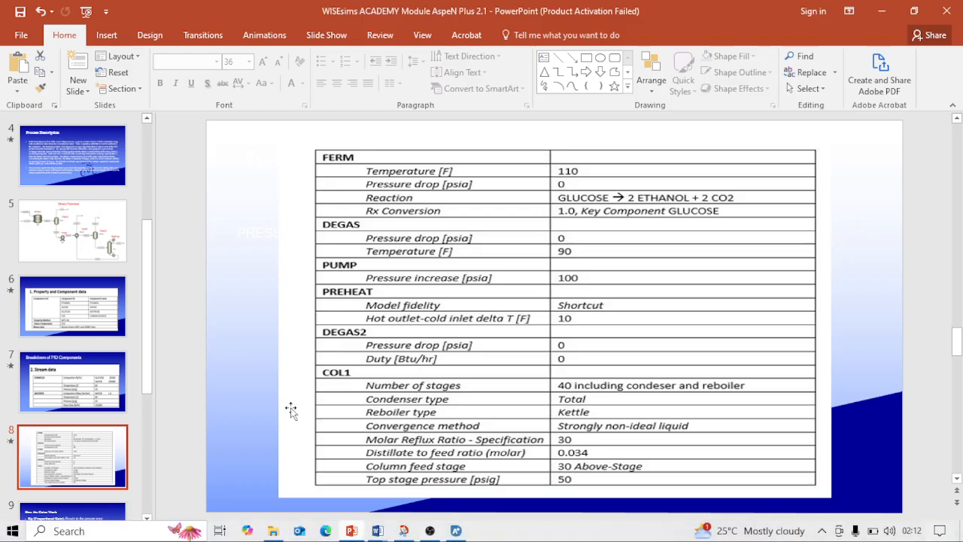
{"action": "left_click", "coordinate": [97, 268]}
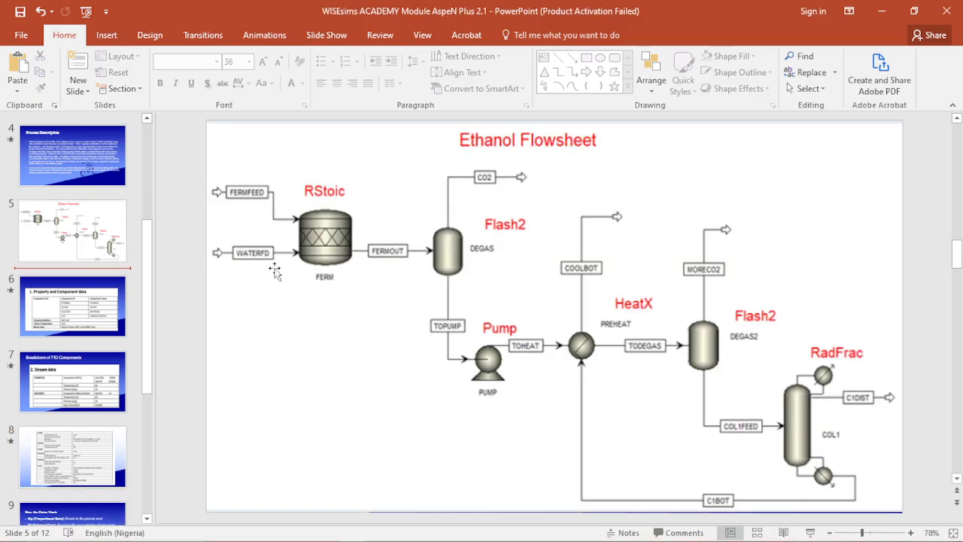
{"action": "left_click", "coordinate": [47, 177]}
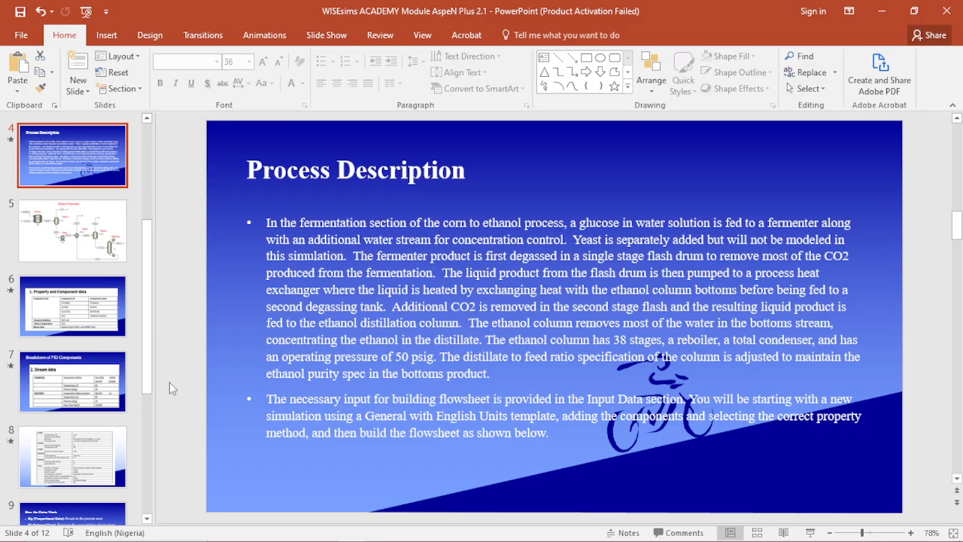
{"action": "left_click", "coordinate": [95, 450]}
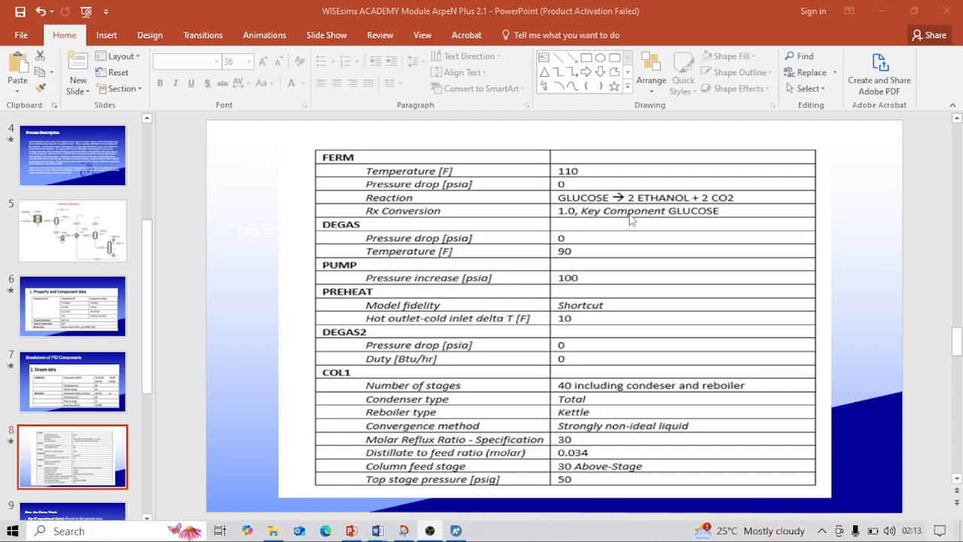
{"action": "left_click", "coordinate": [752, 322]}
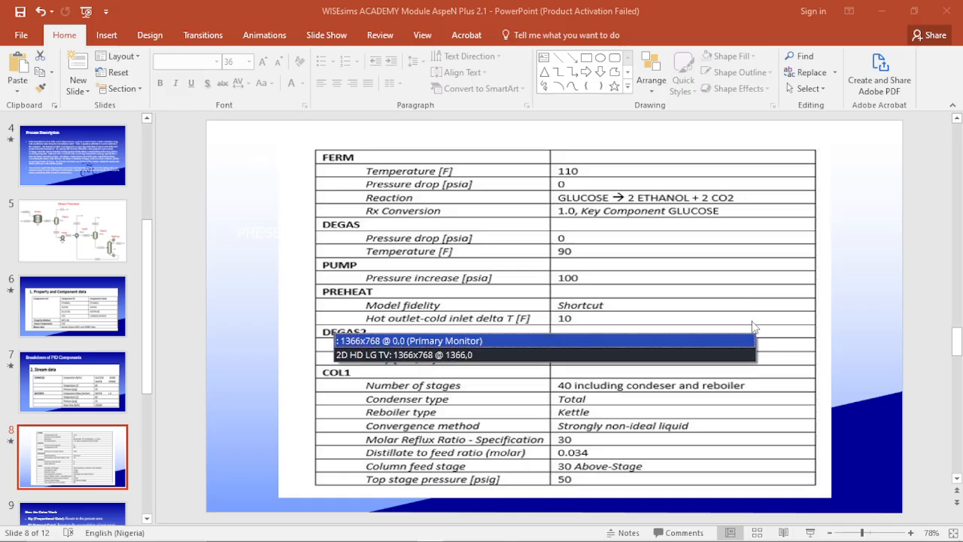
{"action": "left_click", "coordinate": [671, 356]}
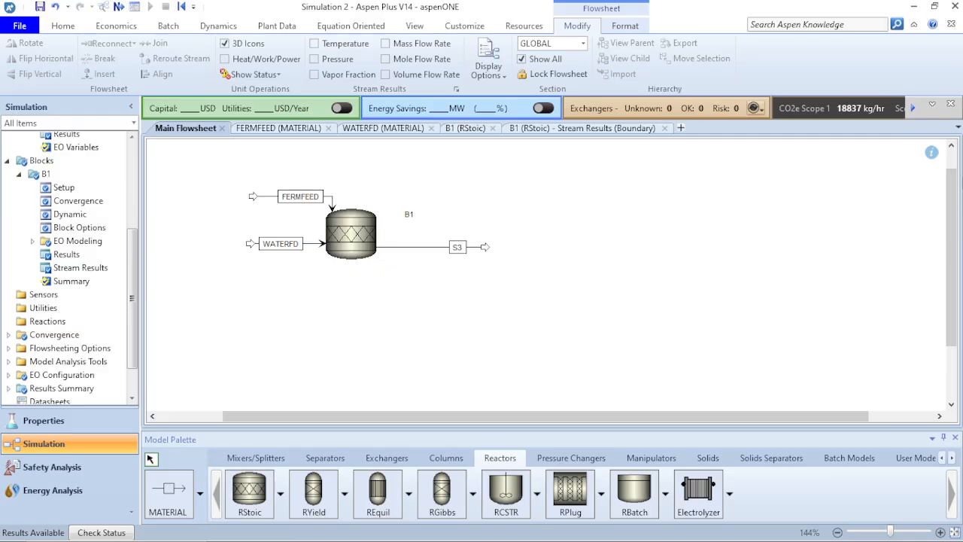
Place a Flash2 block B2 after the reactor and connect stream S3 as its feed.
{"action": "left_click", "coordinate": [325, 458]}
{"action": "left_click", "coordinate": [250, 491]}
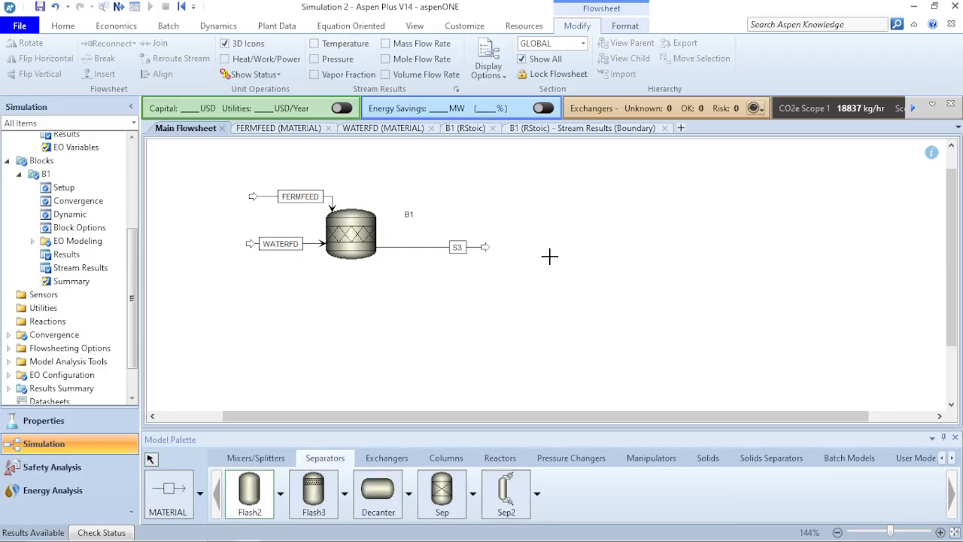
{"action": "left_click", "coordinate": [525, 256]}
{"action": "right_click", "coordinate": [581, 320]}
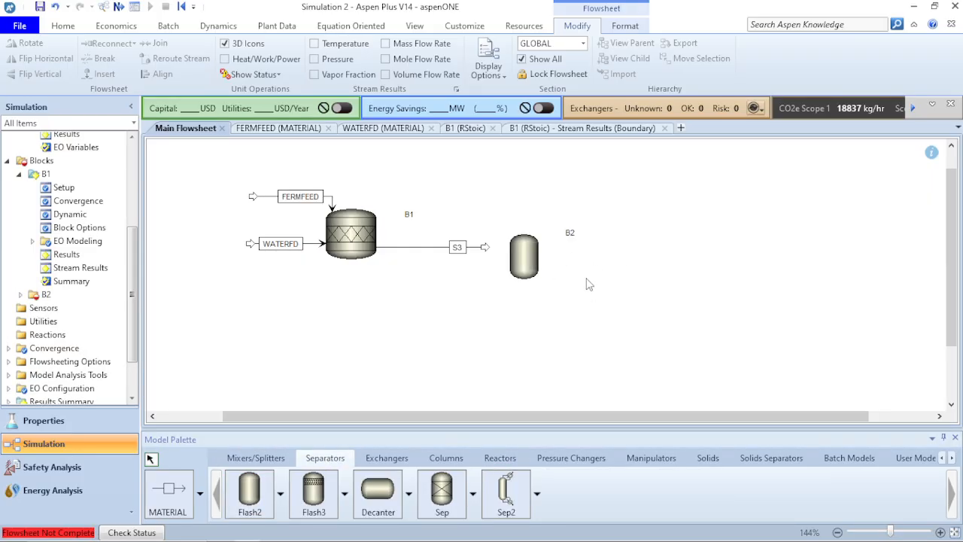
{"action": "left_click", "coordinate": [535, 260]}
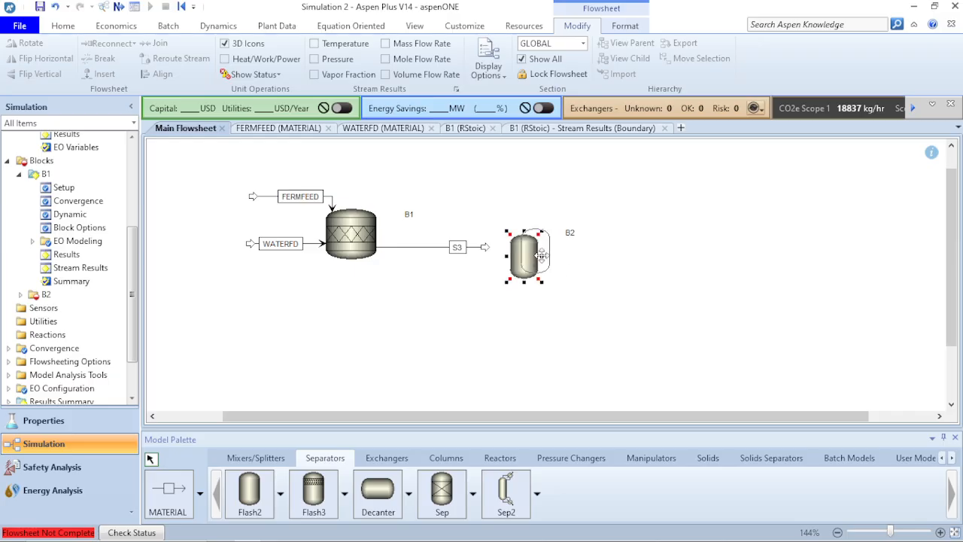
{"action": "left_click_drag", "start_coordinate": [541, 257], "coordinate": [551, 251]}
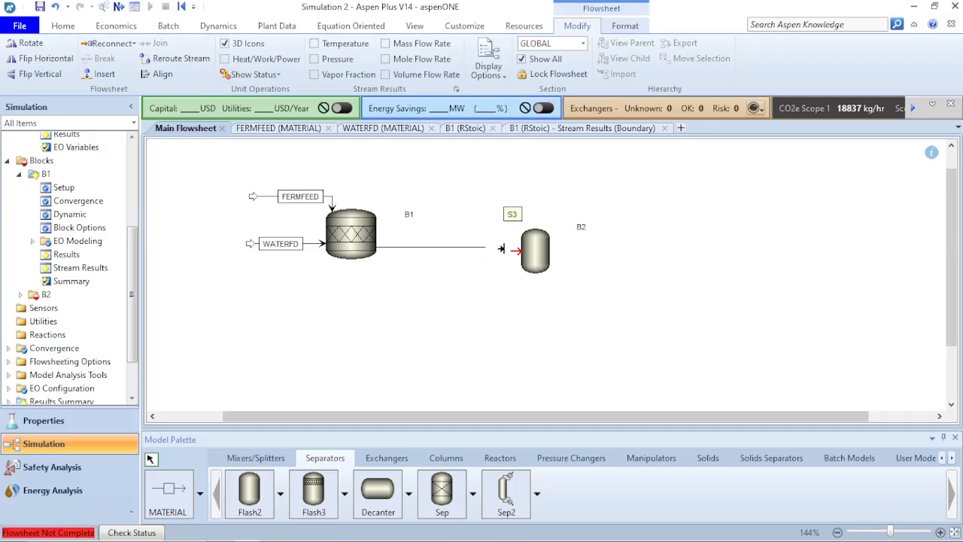
{"action": "left_click", "coordinate": [516, 251]}
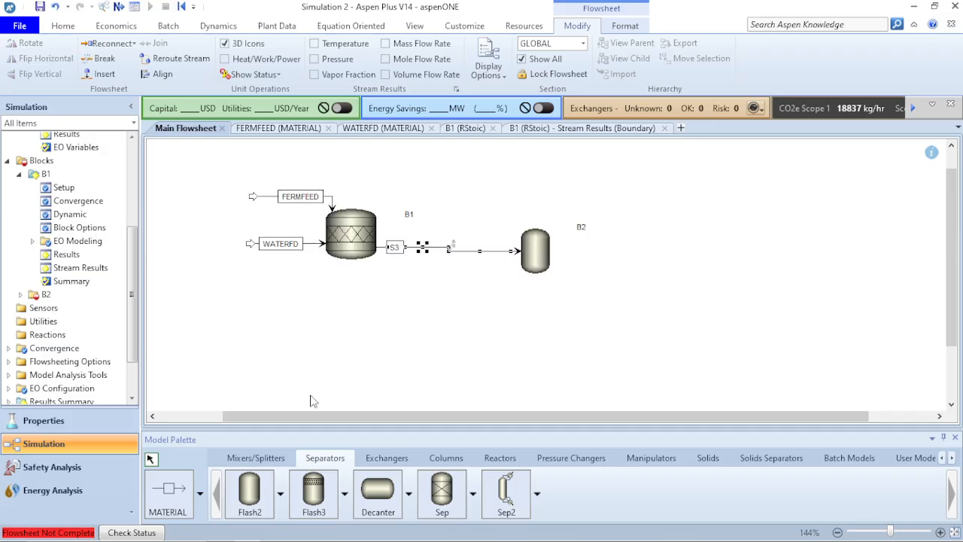
Draw outlet streams S4 from B2's vapour outlet and S5 from its liquid outlet.
{"action": "left_click", "coordinate": [171, 491]}
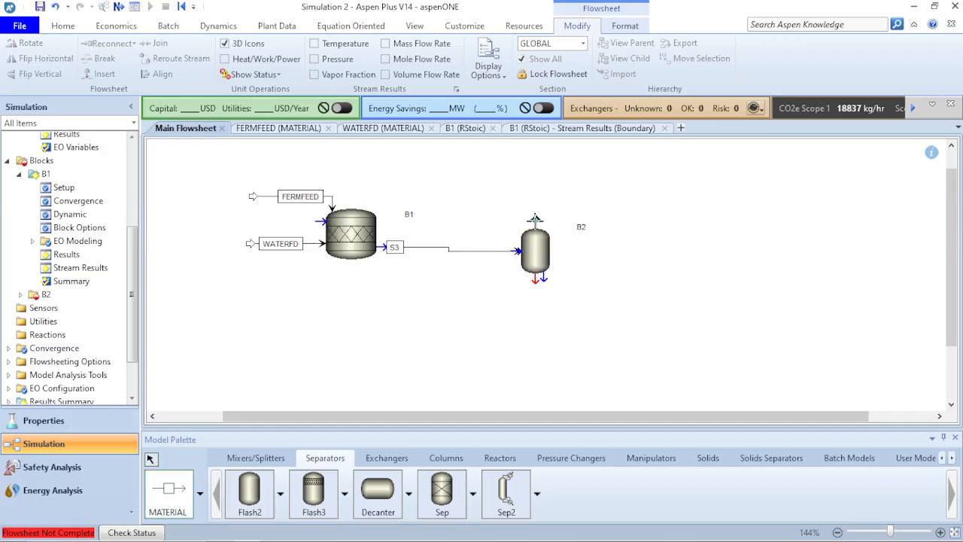
{"action": "left_click", "coordinate": [533, 220]}
{"action": "left_click", "coordinate": [609, 144]}
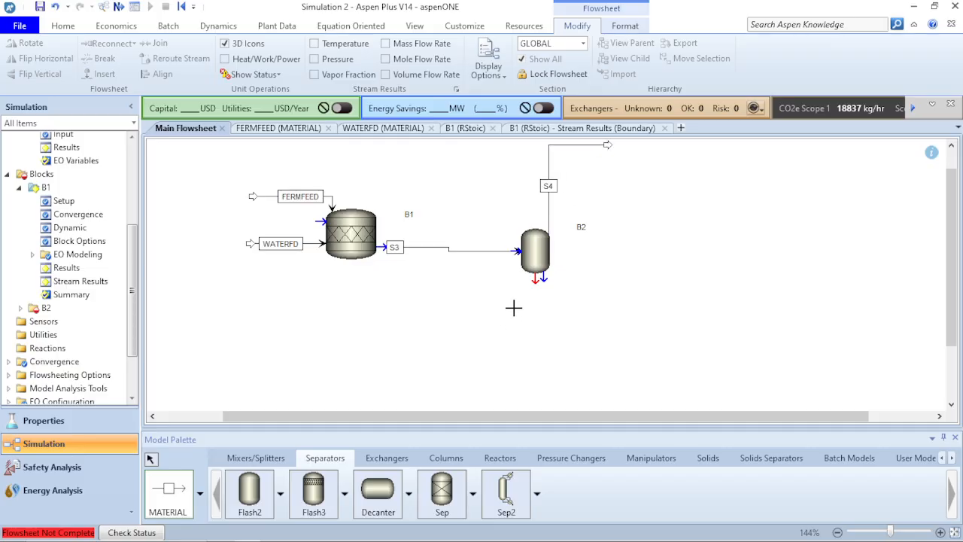
{"action": "left_click", "coordinate": [535, 279]}
{"action": "left_click", "coordinate": [636, 322]}
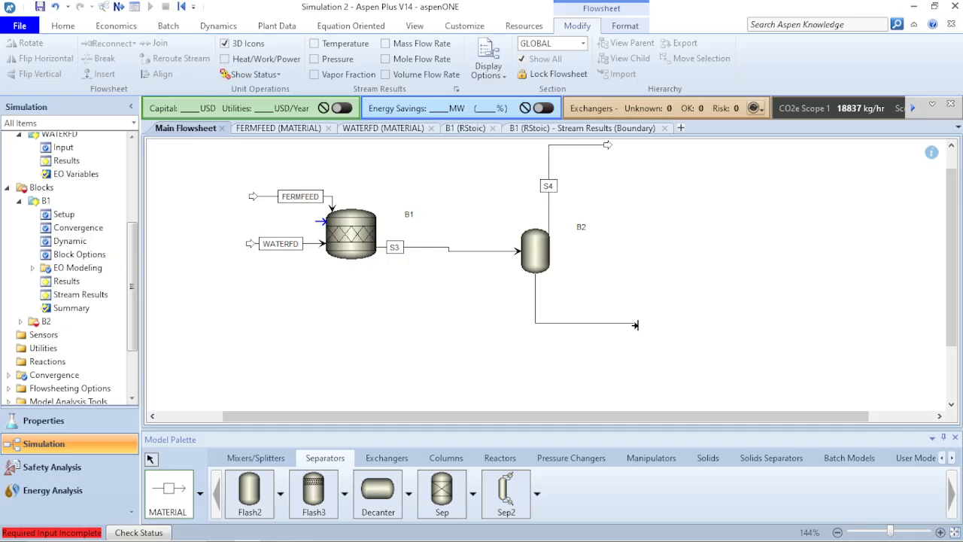
{"action": "right_click", "coordinate": [639, 325]}
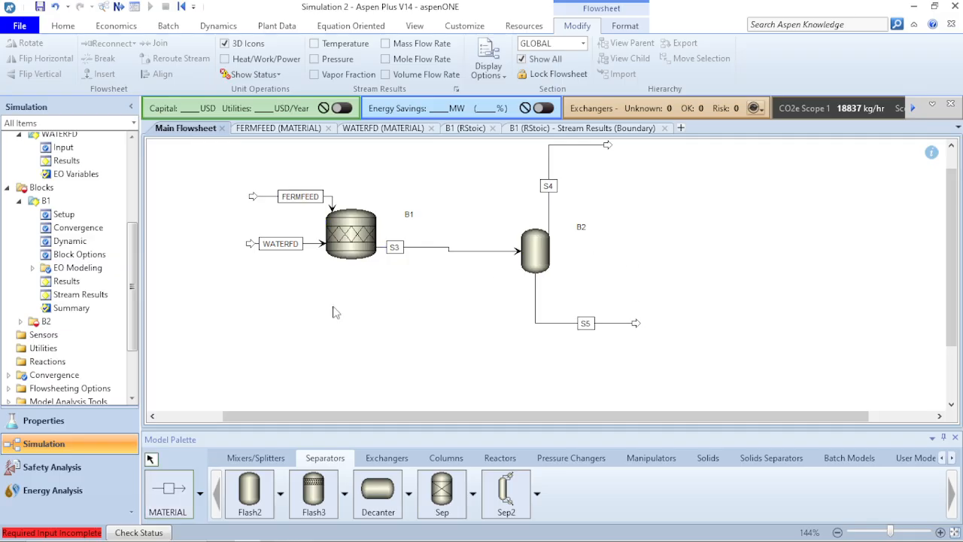
{"action": "left_click", "coordinate": [536, 253]}
{"action": "double_click", "coordinate": [527, 244]}
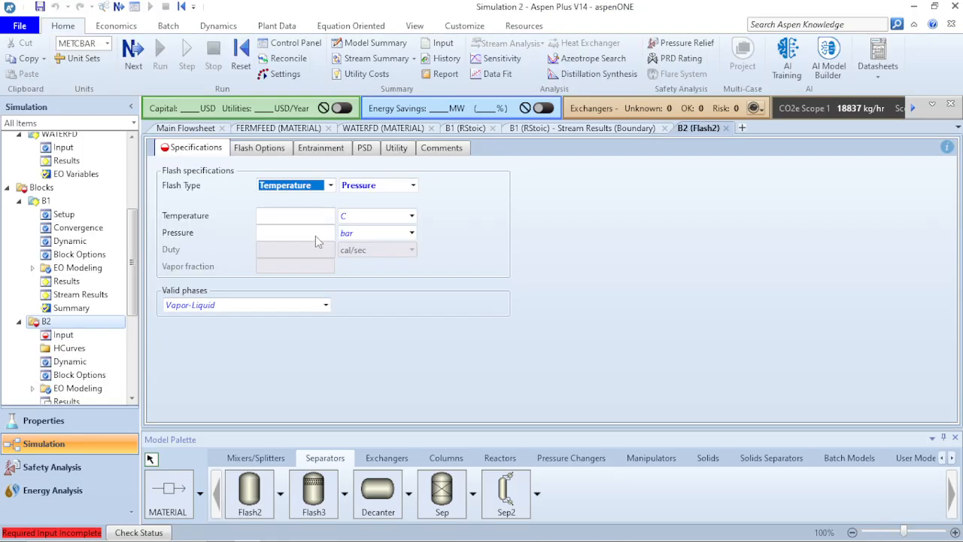
Set flash block B2's pressure to 0 psia.
{"action": "left_click", "coordinate": [316, 236]}
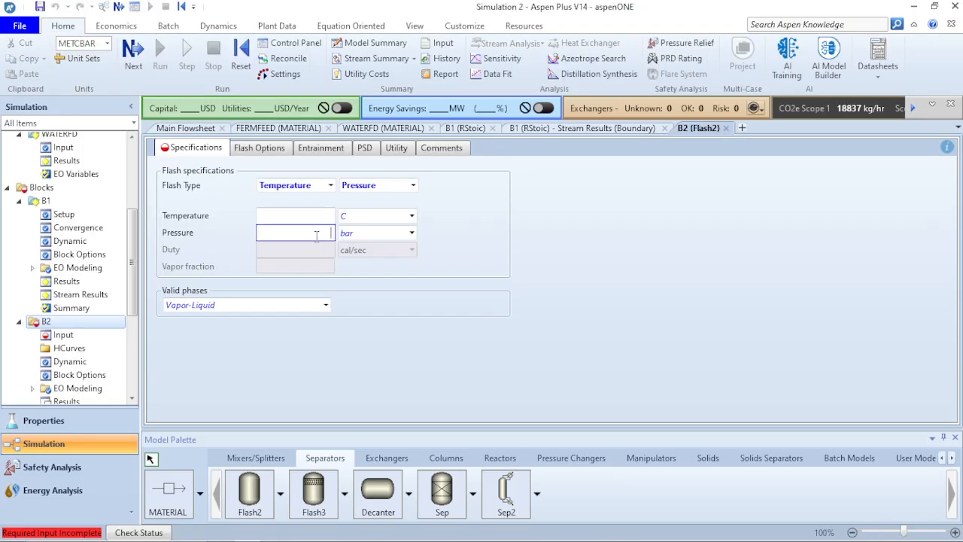
{"action": "type", "text": "0"}
{"action": "left_click", "coordinate": [412, 232]}
{"action": "scroll", "coordinate": [351, 308], "scroll_direction": "down", "scroll_amount": 6}
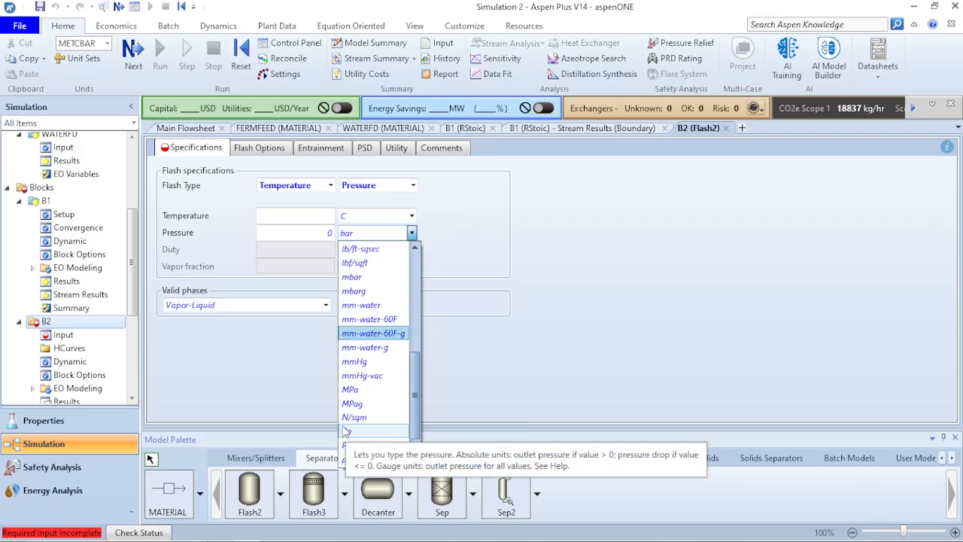
{"action": "scroll", "coordinate": [348, 433], "scroll_direction": "down", "scroll_amount": 1}
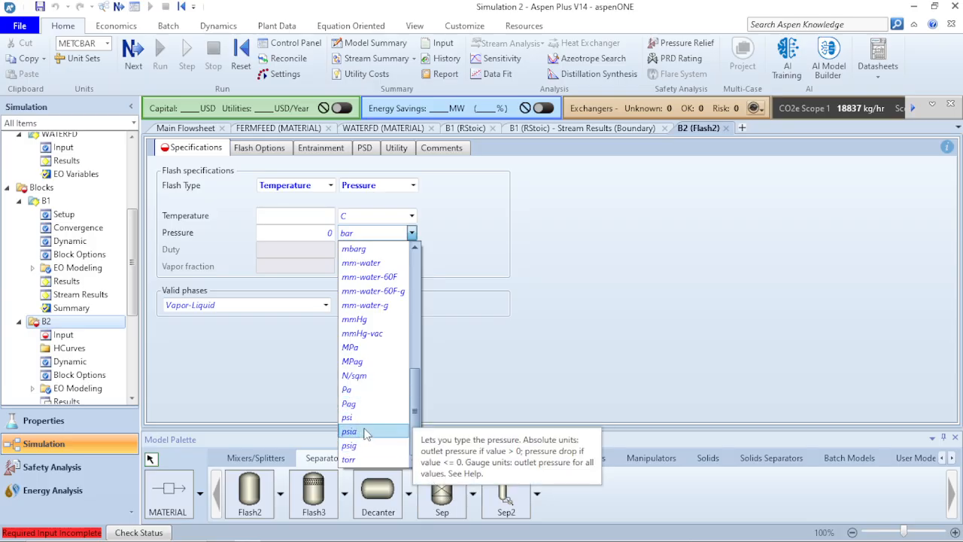
{"action": "left_click", "coordinate": [364, 431]}
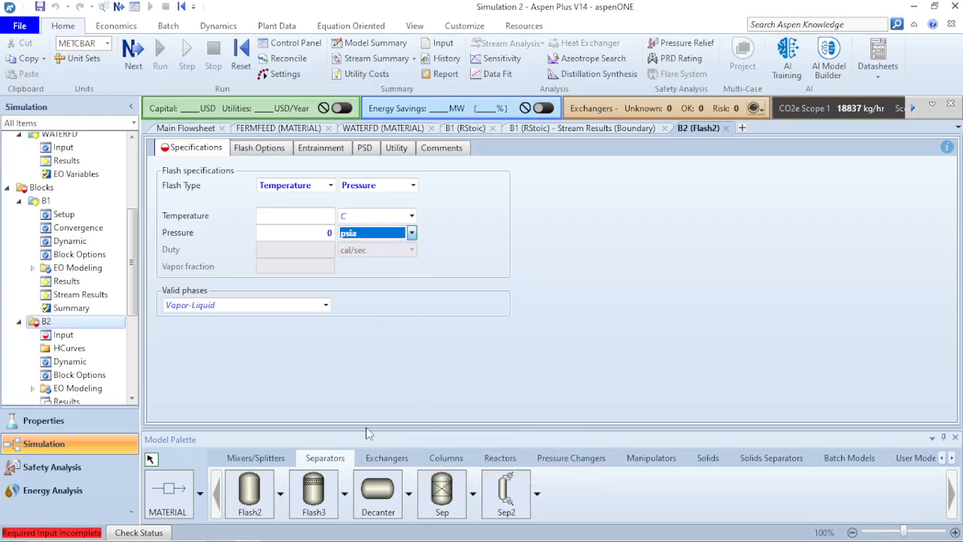
Set B2's temperature to 90 F, then switch to the PowerPoint spec slide.
{"action": "left_click", "coordinate": [323, 219]}
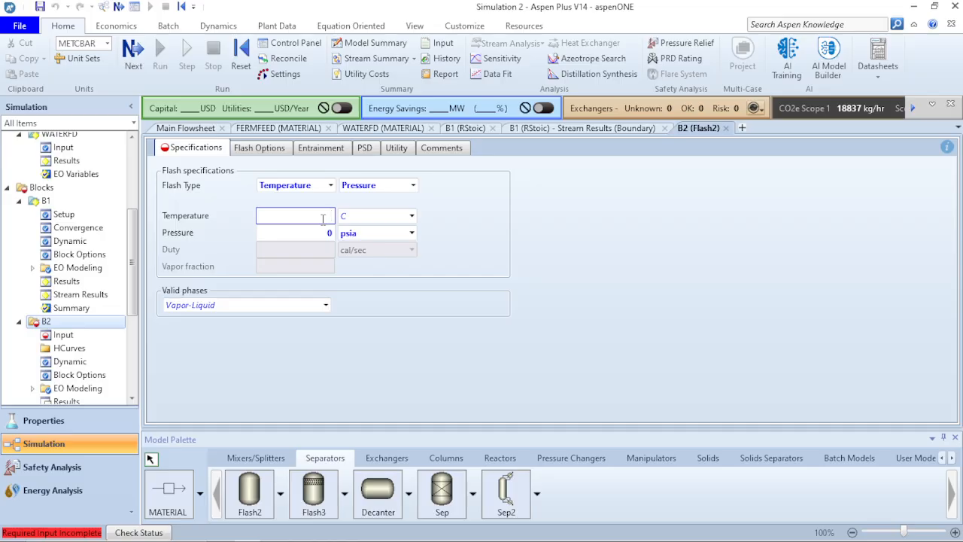
{"action": "type", "text": "90"}
{"action": "left_click", "coordinate": [412, 216]}
{"action": "left_click", "coordinate": [377, 246]}
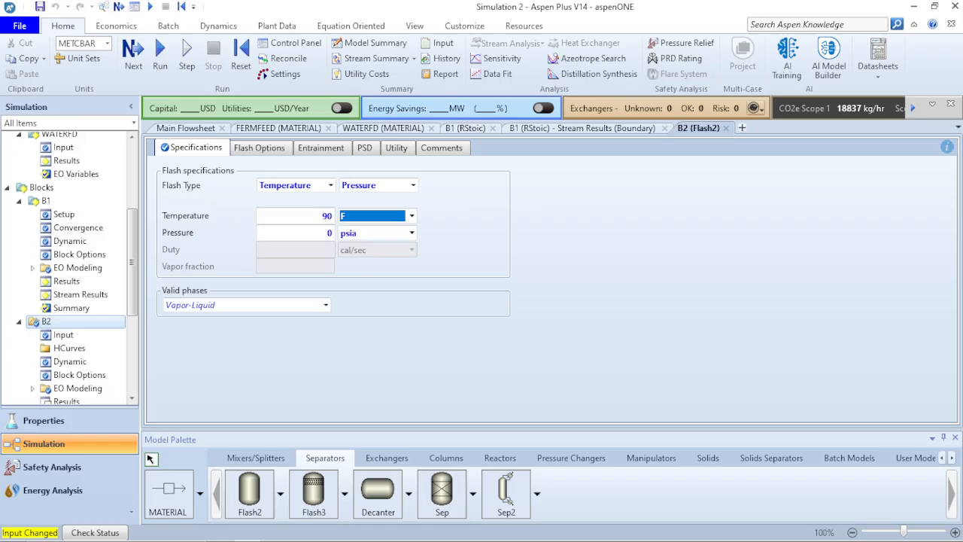
{"action": "left_click", "coordinate": [466, 347]}
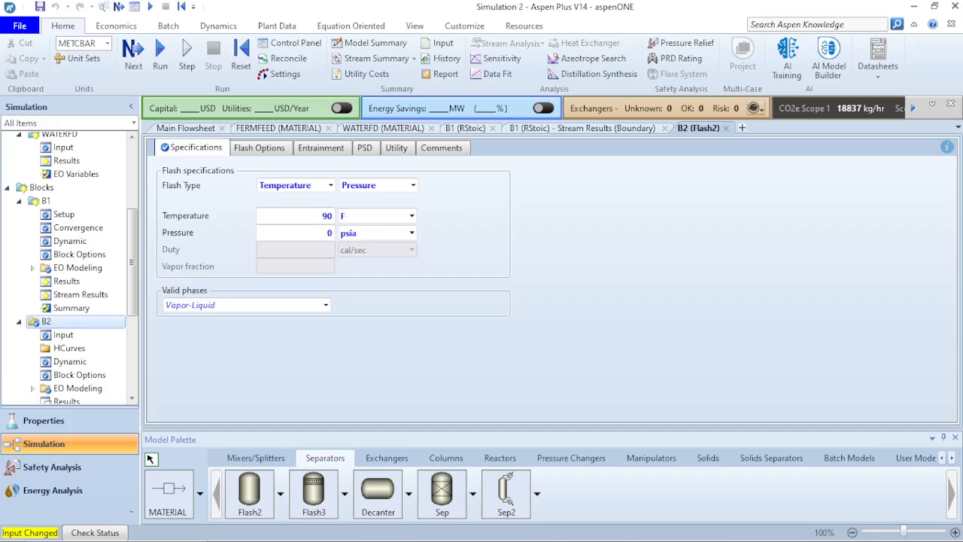
{"action": "left_click", "coordinate": [373, 216]}
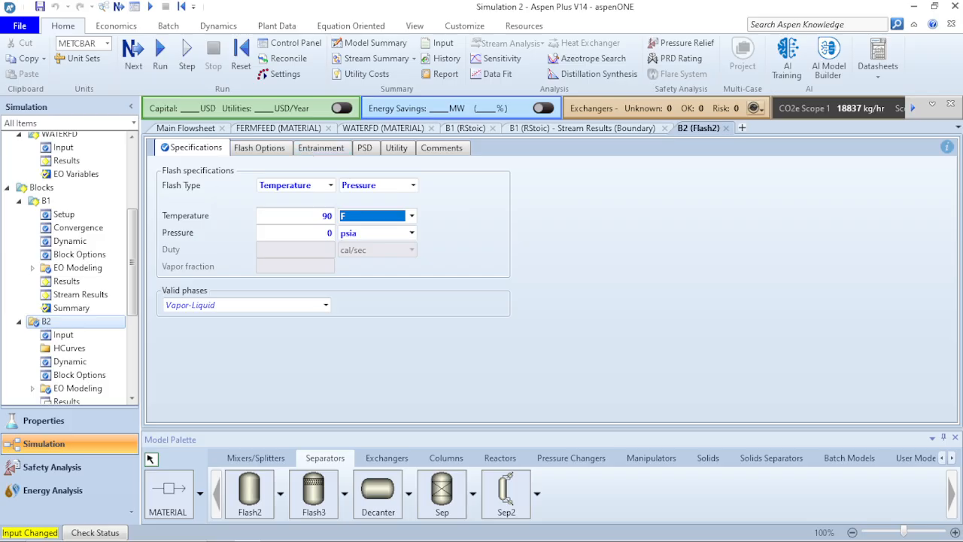
{"action": "left_click", "coordinate": [374, 216]}
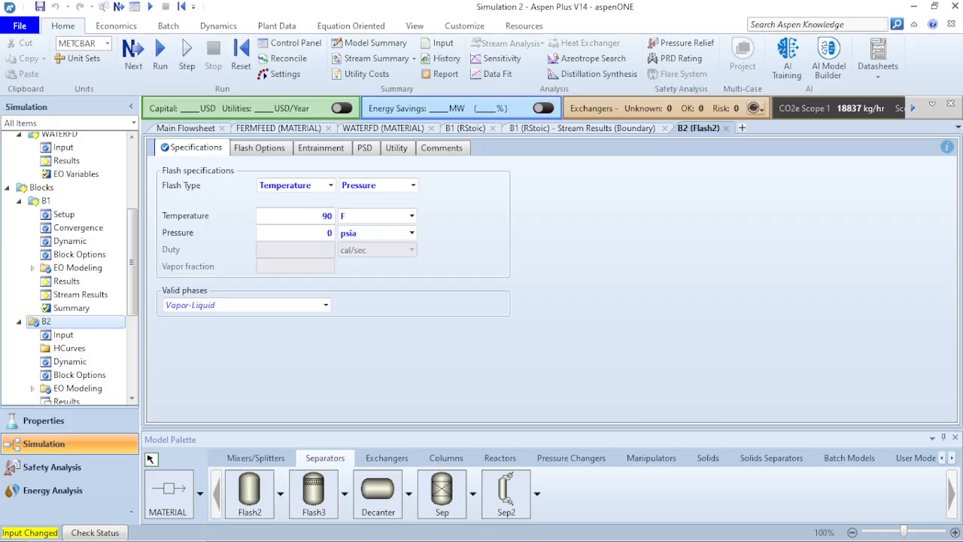
{"action": "key", "text": "alt+Tab"}
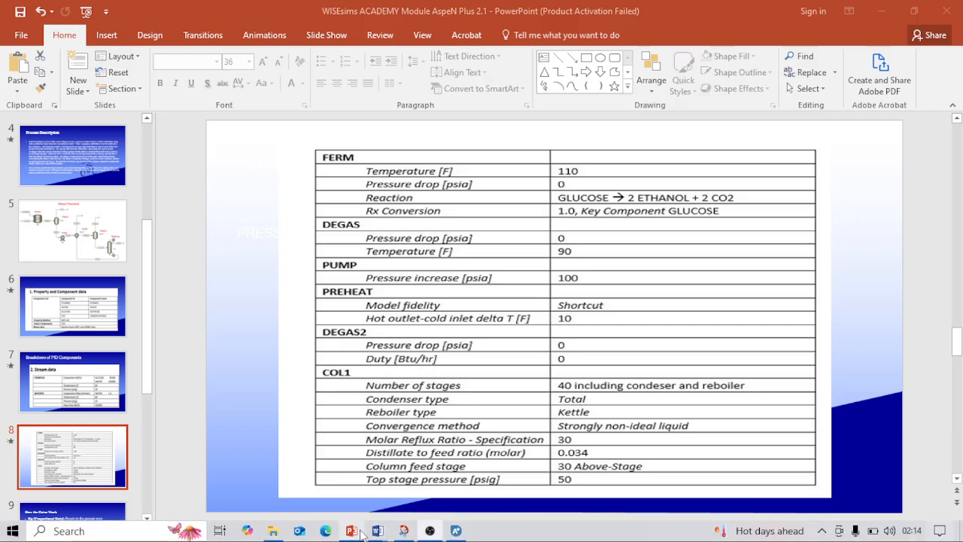
Review the Ethanol Flowsheet slide (5) and the slide 8 parameter table in PowerPoint.
{"action": "left_click", "coordinate": [56, 248]}
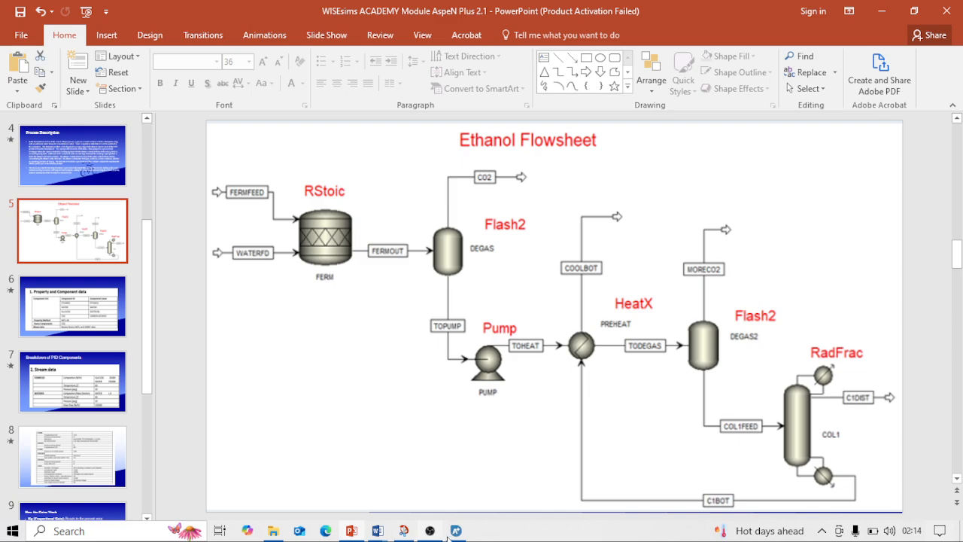
{"action": "left_click", "coordinate": [351, 532]}
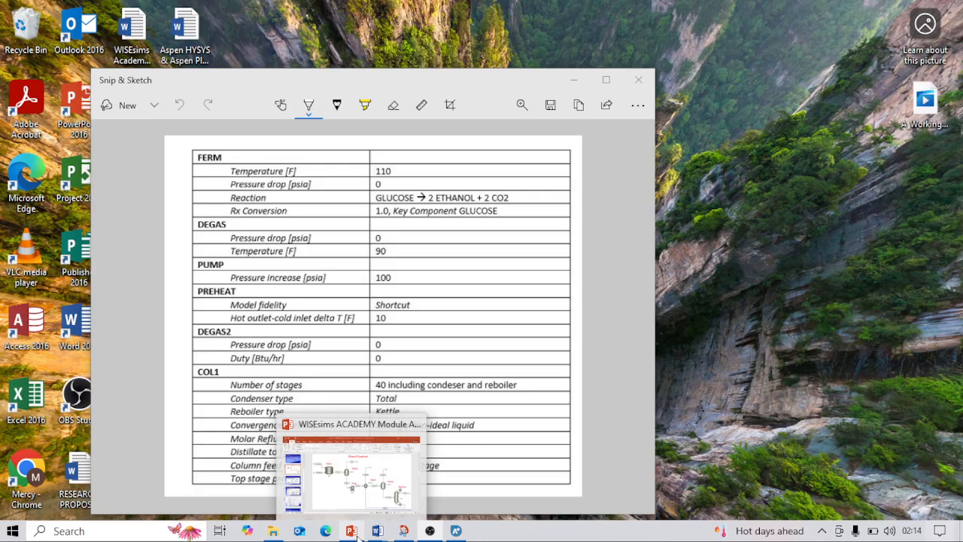
{"action": "left_click", "coordinate": [354, 532]}
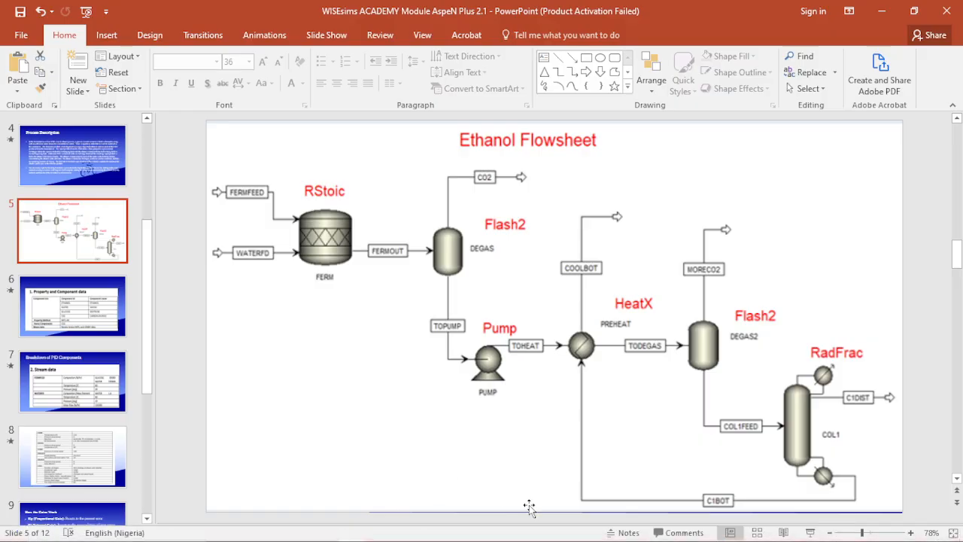
{"action": "left_click", "coordinate": [98, 471]}
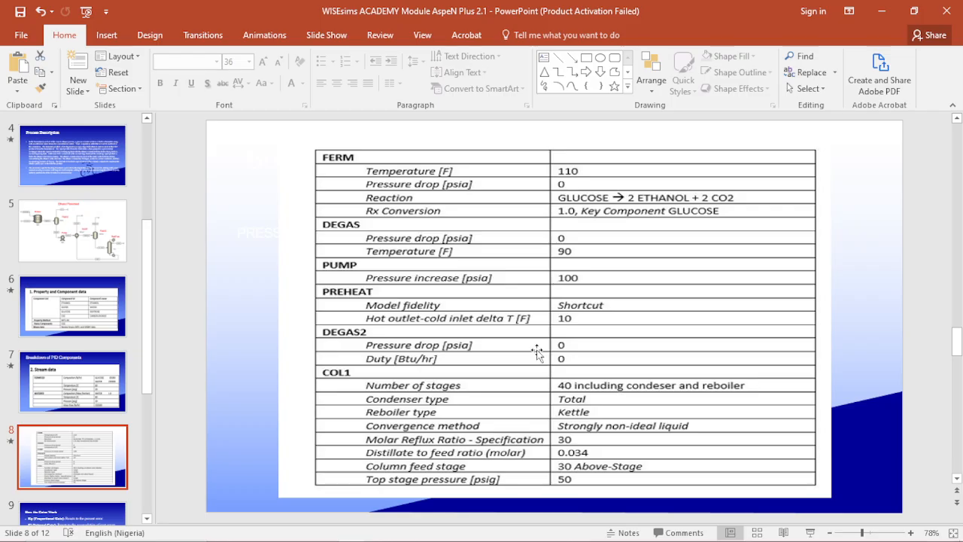
Switch back to Aspen Plus with the B2 flash specification form showing.
{"action": "mouse_move", "coordinate": [272, 532]}
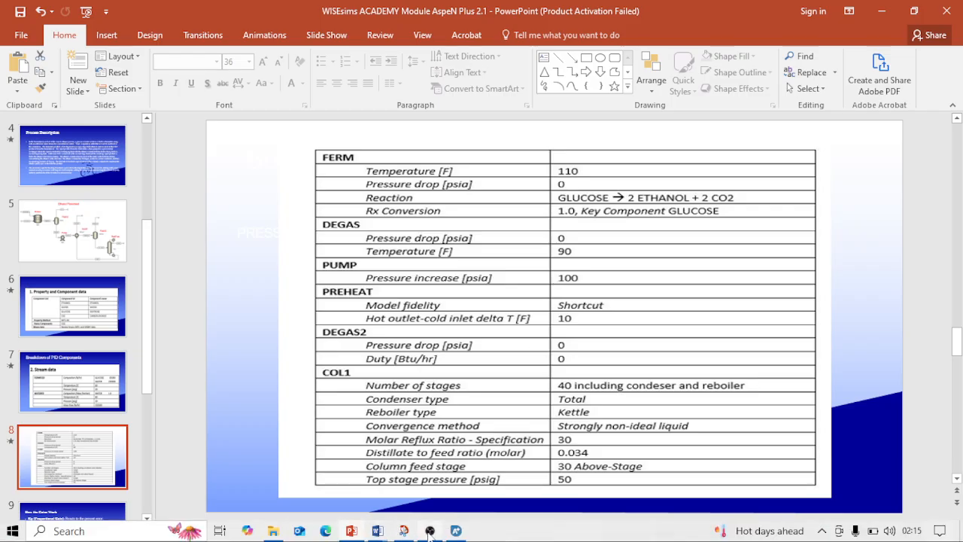
{"action": "left_click", "coordinate": [751, 322]}
{"action": "left_click", "coordinate": [615, 358]}
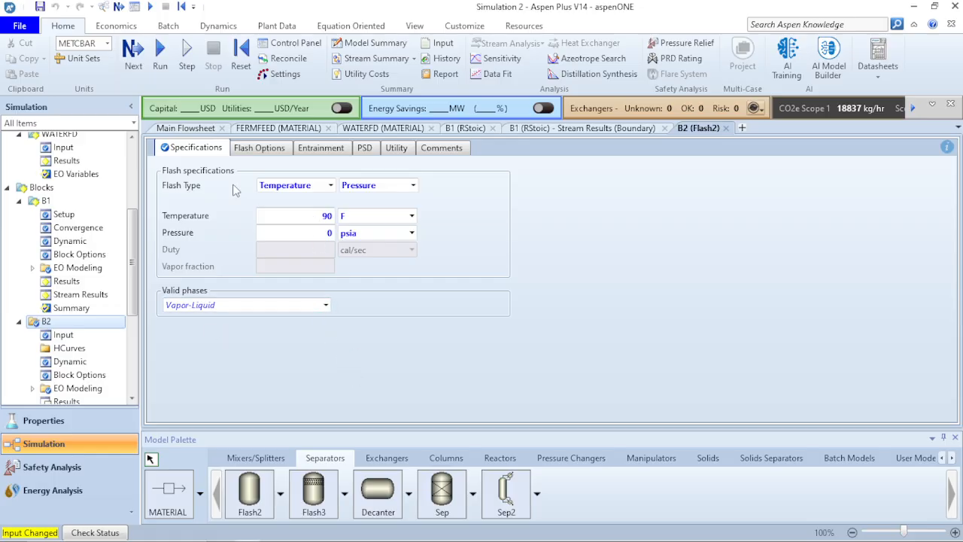
On the main flowsheet, rename vapour stream S4 to CO2 and reactor outlet S3 to FERMOUT.
{"action": "left_click", "coordinate": [185, 128]}
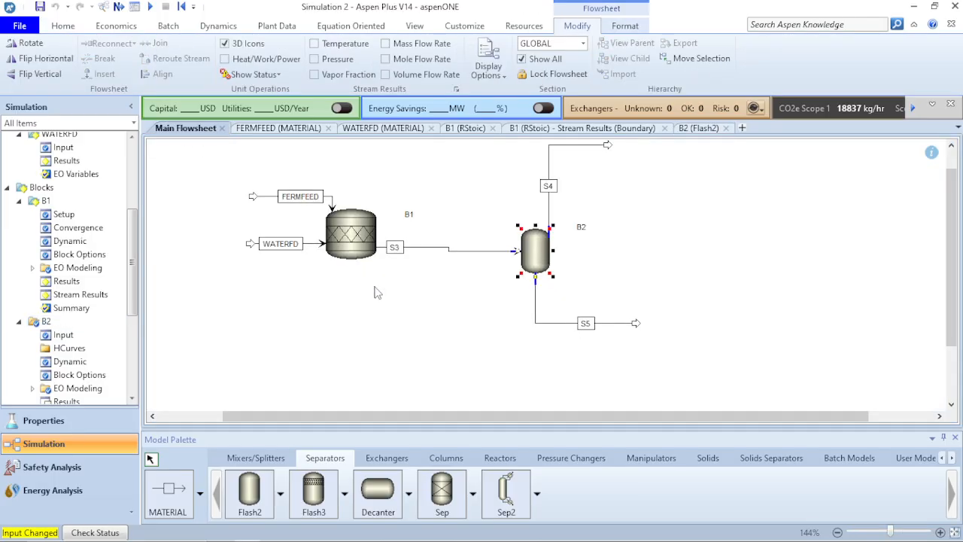
{"action": "left_click", "coordinate": [442, 238]}
{"action": "double_click", "coordinate": [551, 186]}
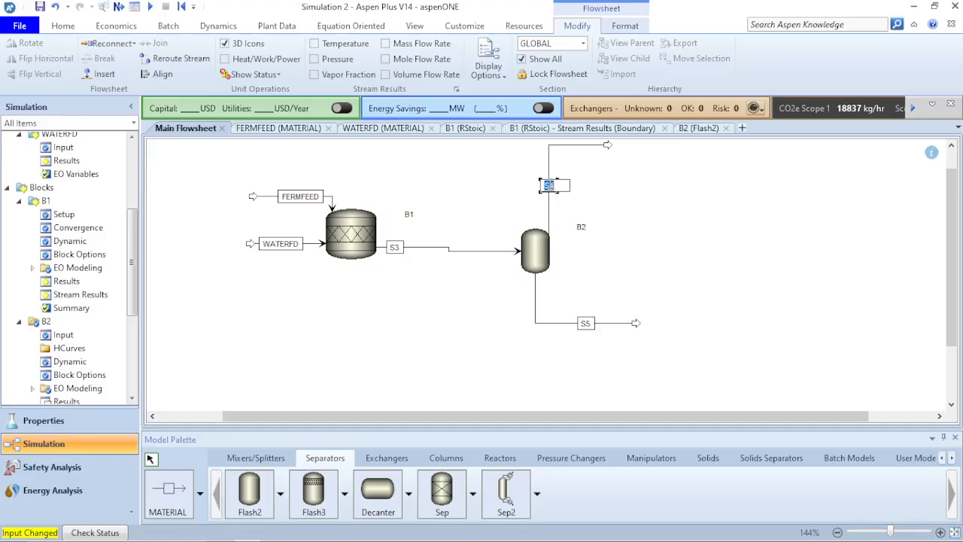
{"action": "key", "text": "Return"}
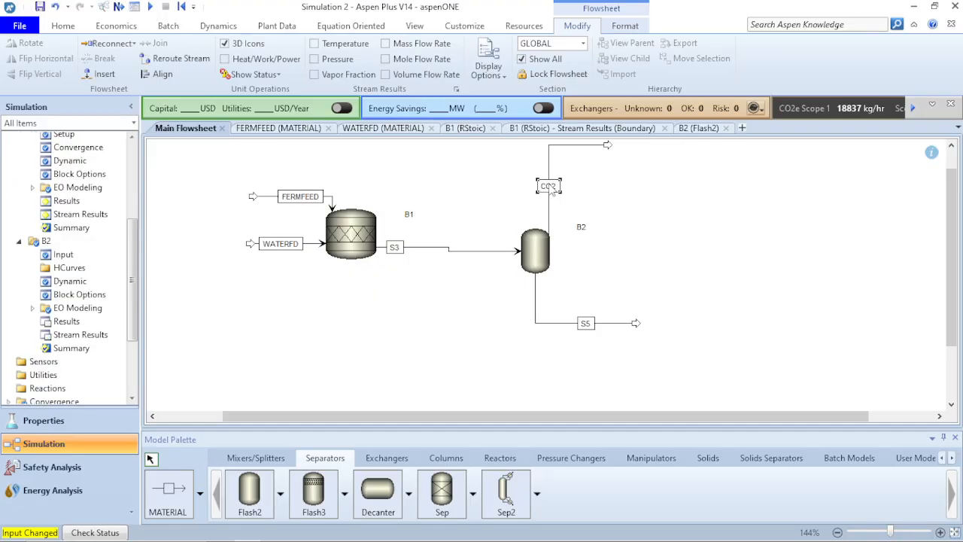
{"action": "double_click", "coordinate": [399, 249]}
{"action": "type", "text": "FRM"}
{"action": "key", "text": "BackSpace"}
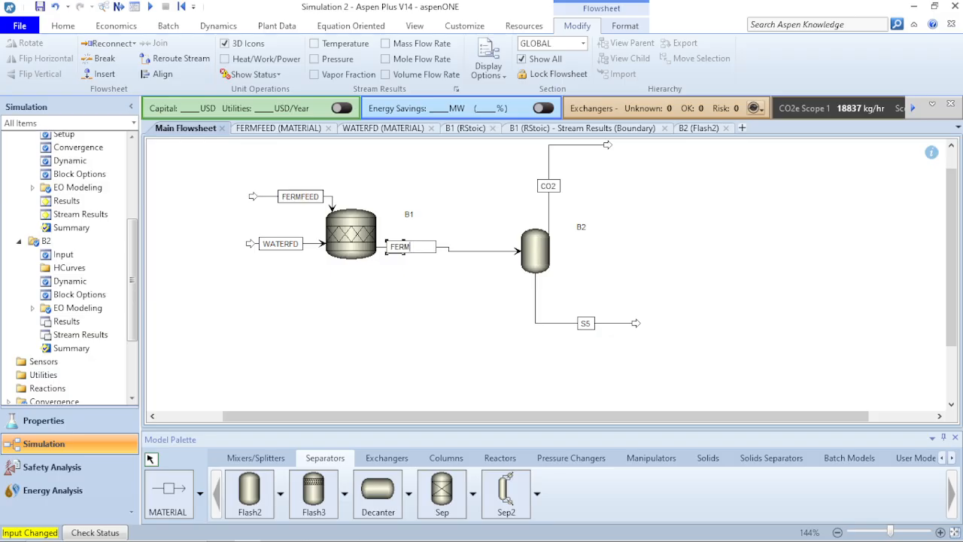
{"action": "key", "text": "Return"}
Shift the FERMOUT label right along its stream and rename bottom stream S5 to TOPUMP.
{"action": "left_click_drag", "start_coordinate": [401, 247], "coordinate": [423, 247]}
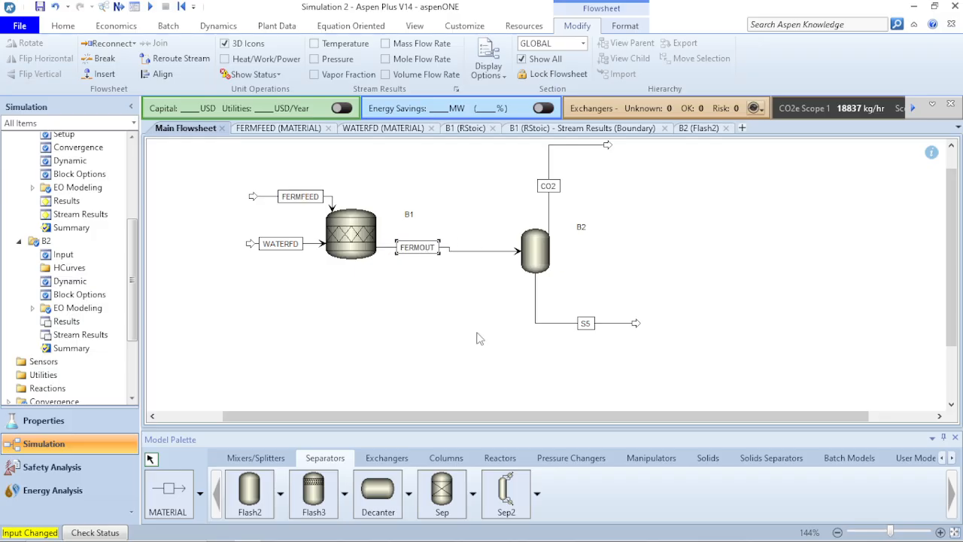
{"action": "left_click", "coordinate": [478, 332]}
{"action": "left_click", "coordinate": [587, 324]}
{"action": "type", "text": "TOPUMP"}
{"action": "key", "text": "Return"}
{"action": "left_click", "coordinate": [668, 318]}
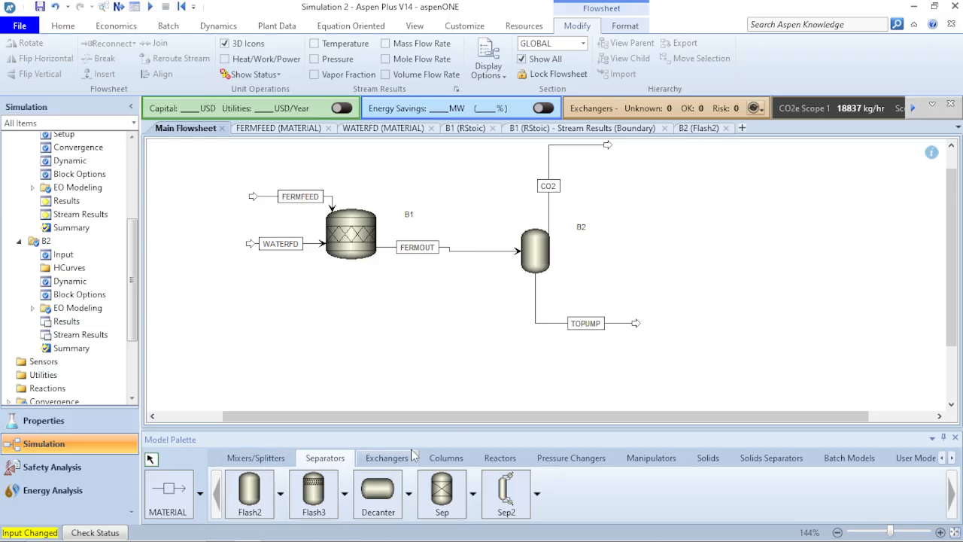
Place pump B3 fed by TOPUMP, with new material stream S6 leaving its outlet.
{"action": "left_click", "coordinate": [581, 460]}
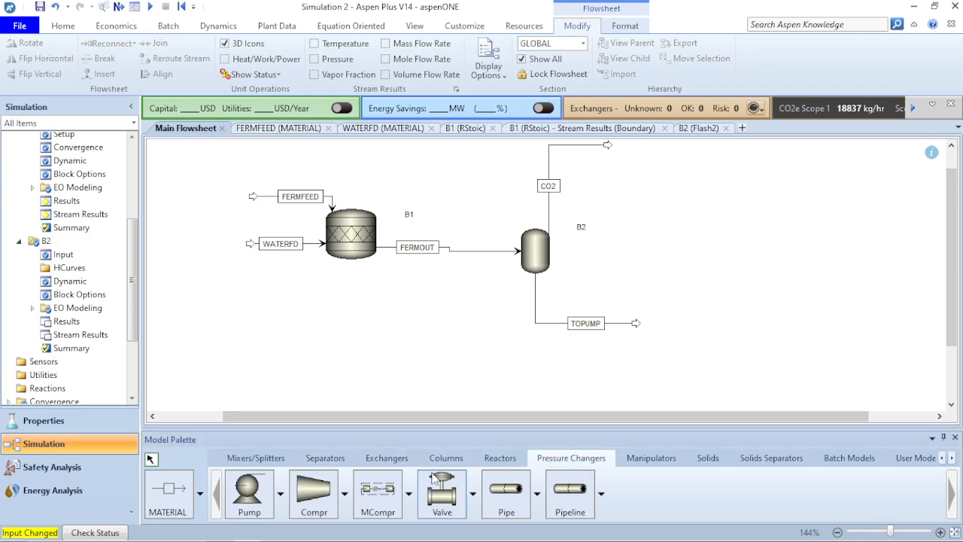
{"action": "left_click", "coordinate": [230, 502]}
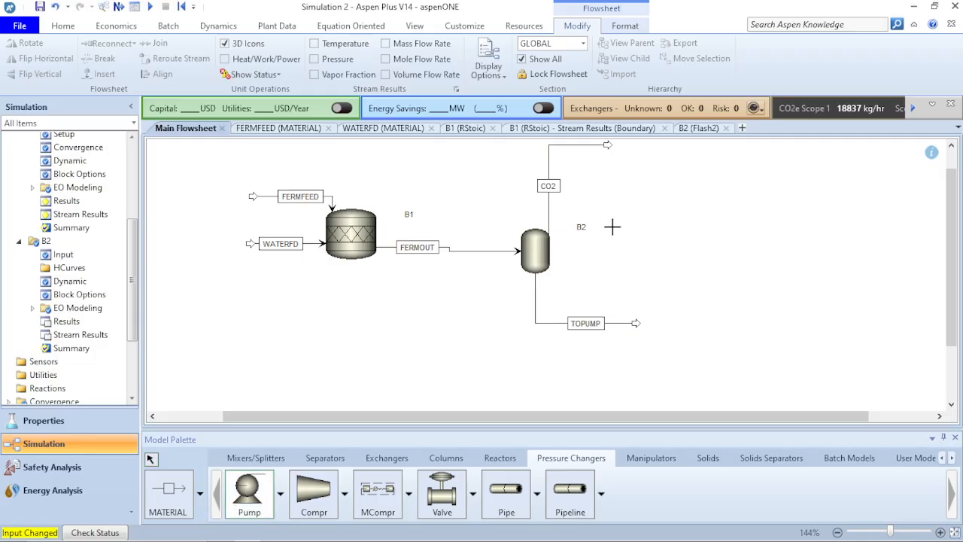
{"action": "left_click", "coordinate": [685, 325]}
{"action": "left_click_drag", "start_coordinate": [637, 324], "coordinate": [661, 324]}
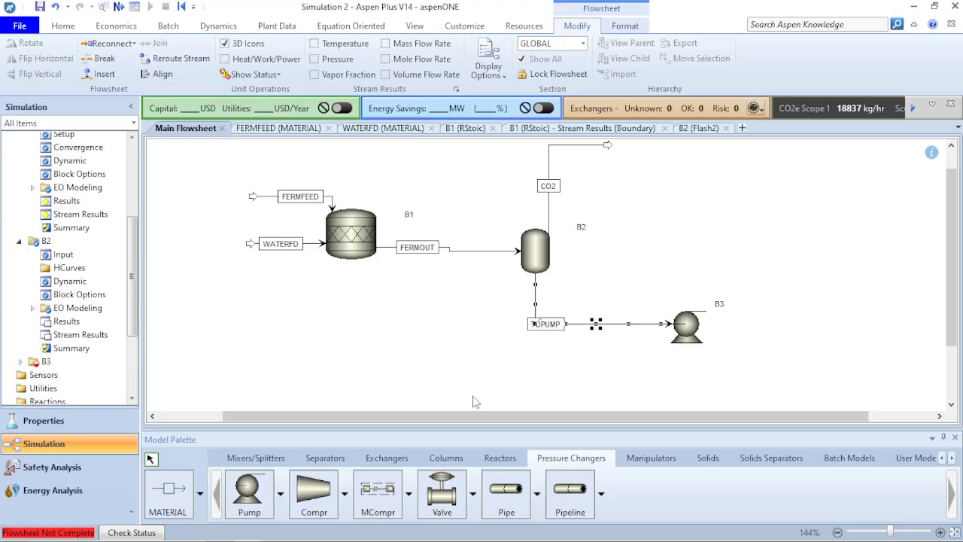
{"action": "left_click", "coordinate": [406, 377]}
{"action": "left_click", "coordinate": [176, 490]}
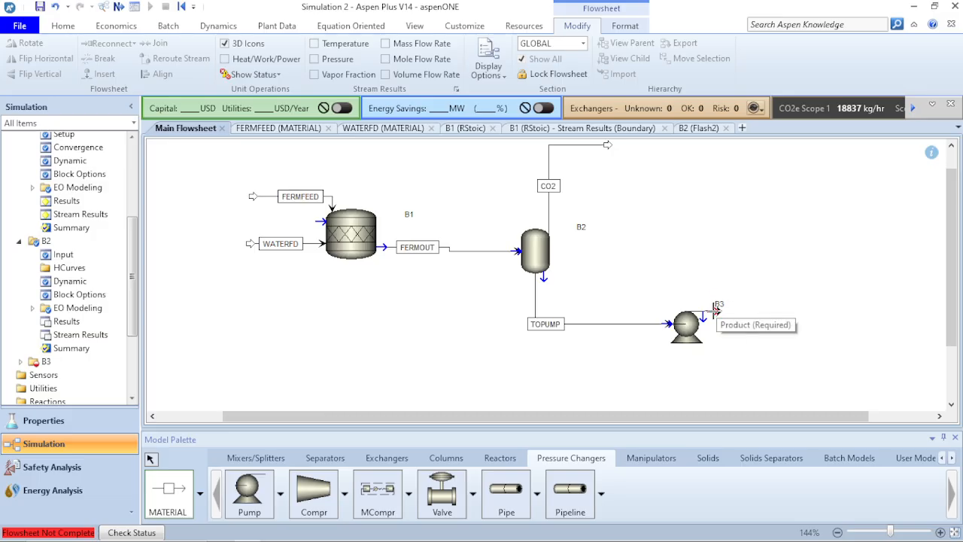
{"action": "left_click", "coordinate": [714, 310]}
{"action": "left_click", "coordinate": [822, 308]}
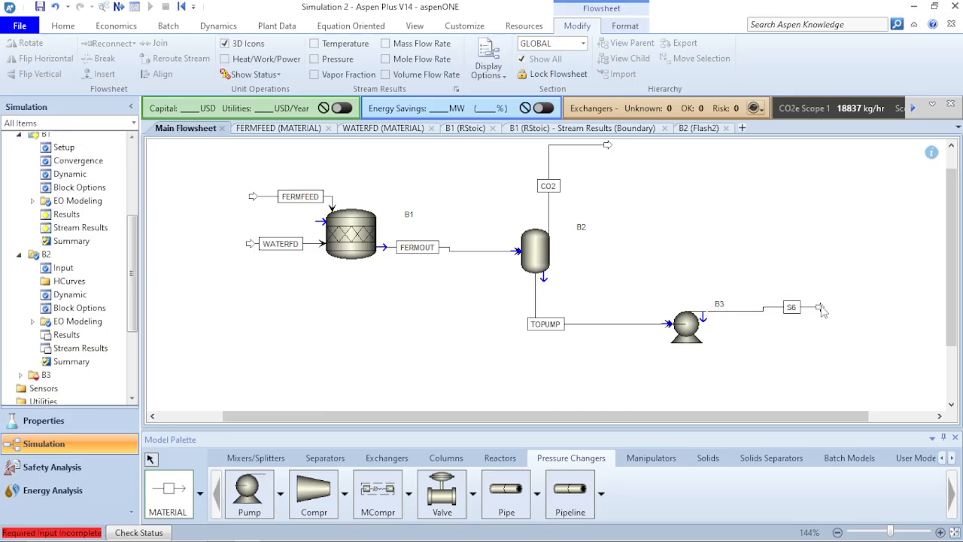
{"action": "key", "text": "Escape"}
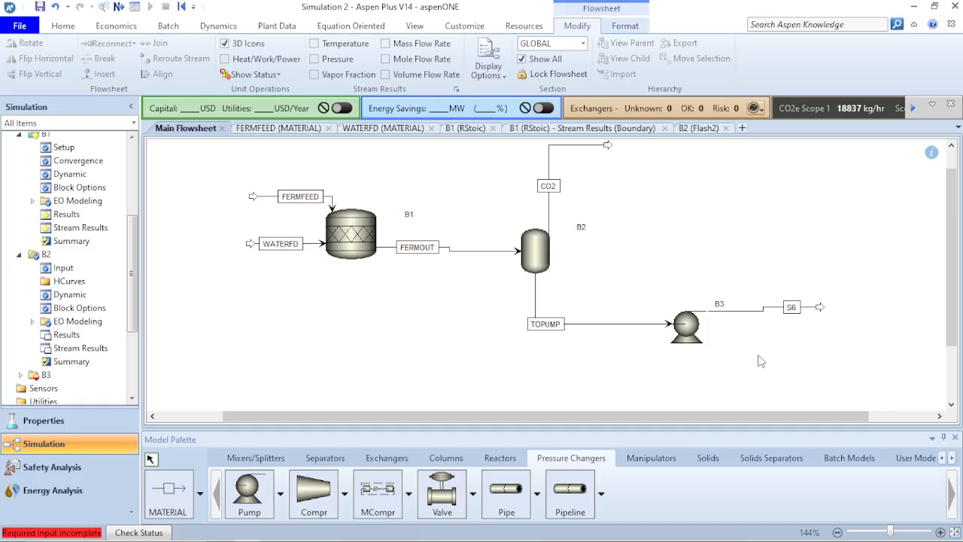
Set pump B3's discharge pressure to 100 psia and run the simulation.
{"action": "left_click", "coordinate": [692, 336]}
{"action": "double_click", "coordinate": [692, 334]}
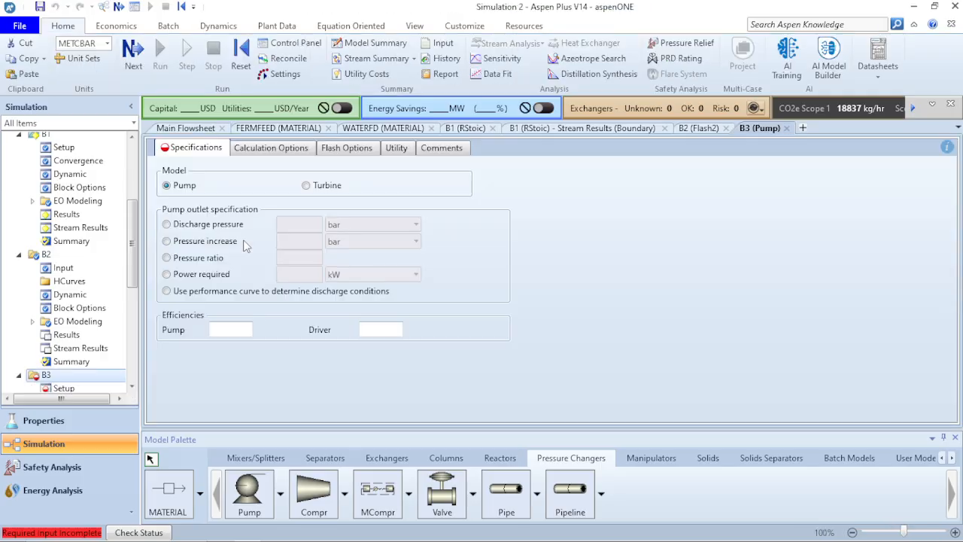
{"action": "left_click", "coordinate": [167, 225]}
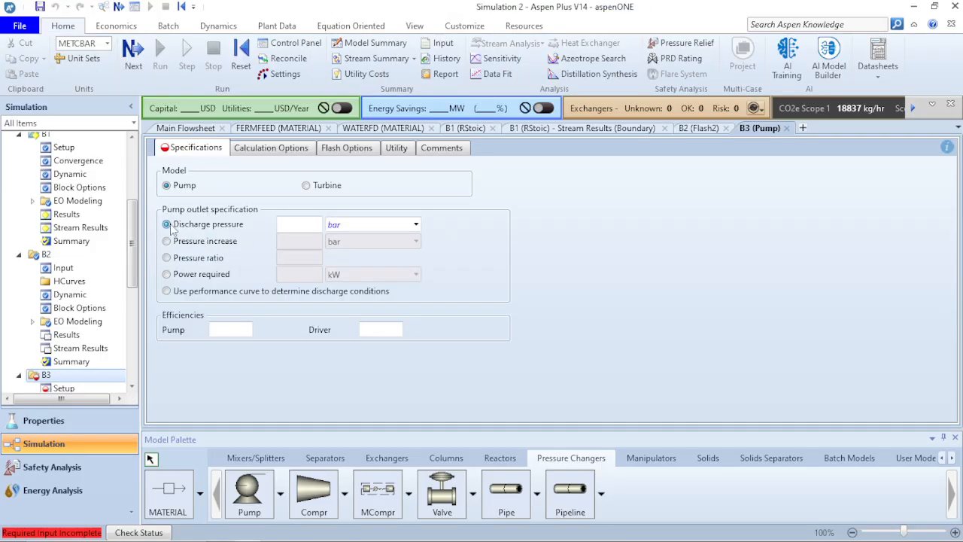
{"action": "left_click", "coordinate": [320, 225]}
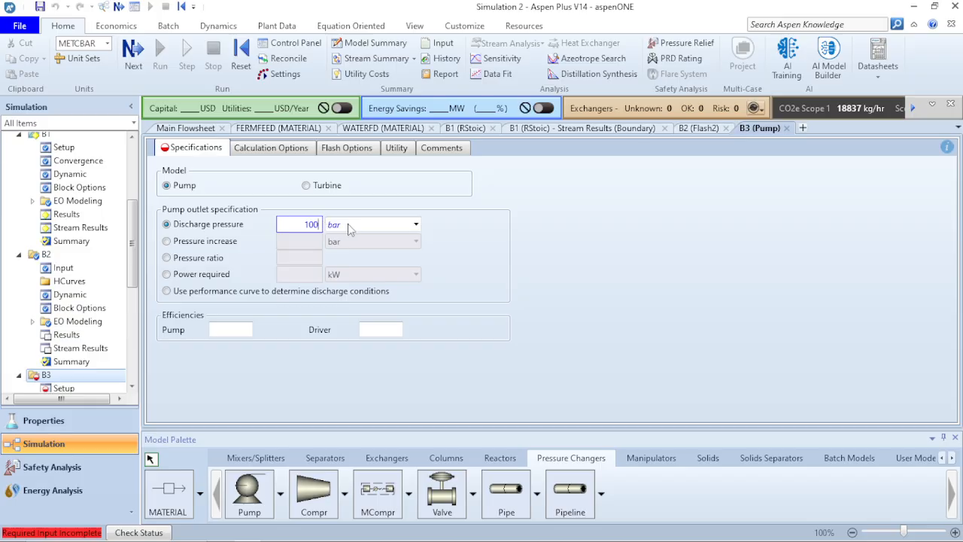
{"action": "left_click", "coordinate": [415, 224]}
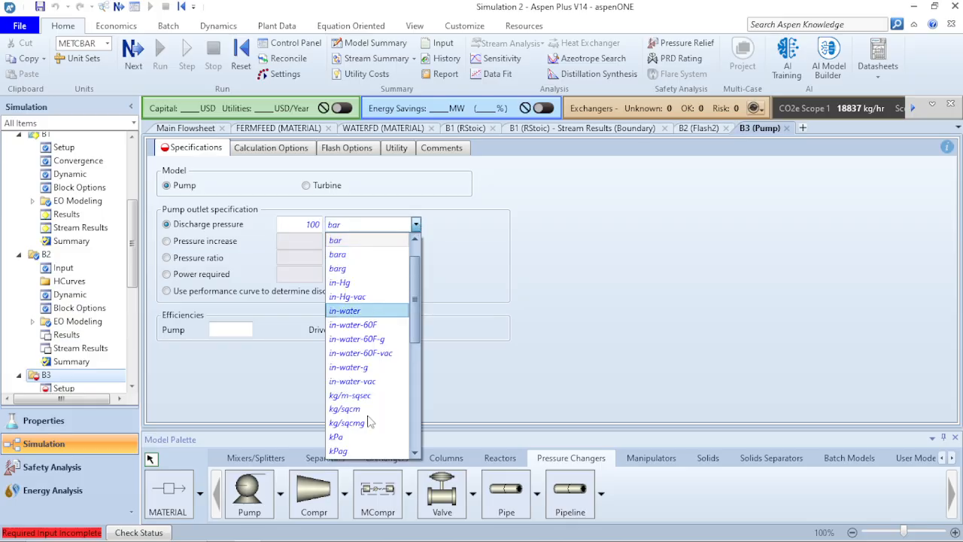
{"action": "scroll", "coordinate": [365, 435], "scroll_direction": "down", "scroll_amount": 10}
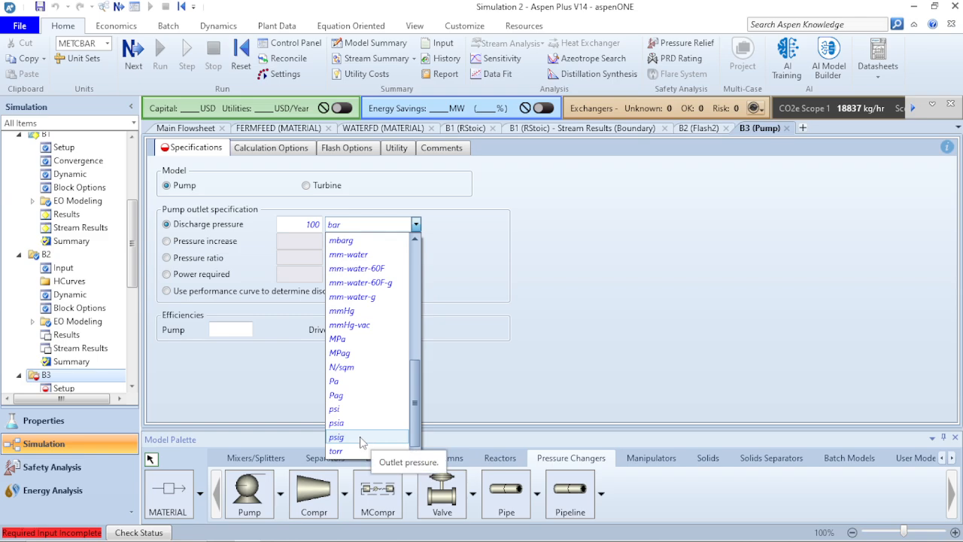
{"action": "left_click", "coordinate": [360, 424]}
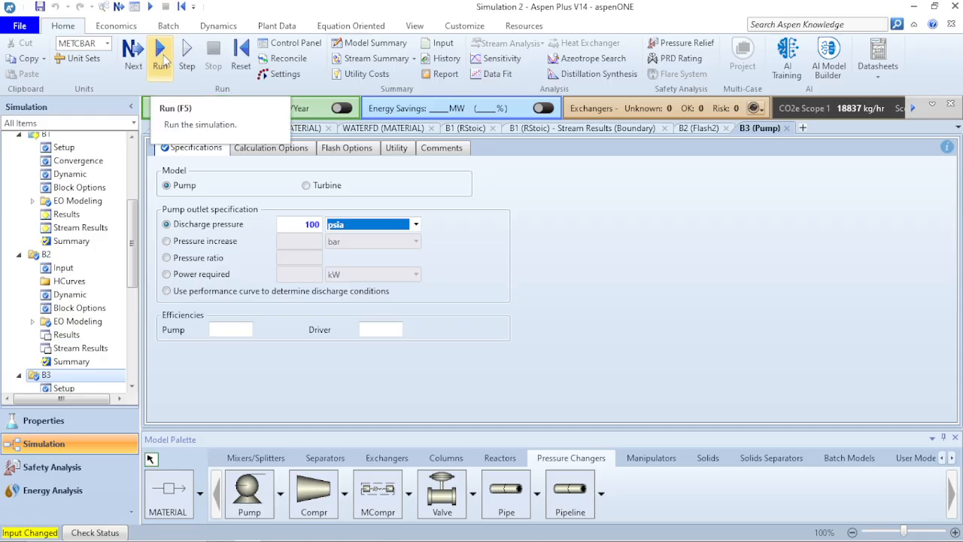
{"action": "left_click", "coordinate": [162, 53]}
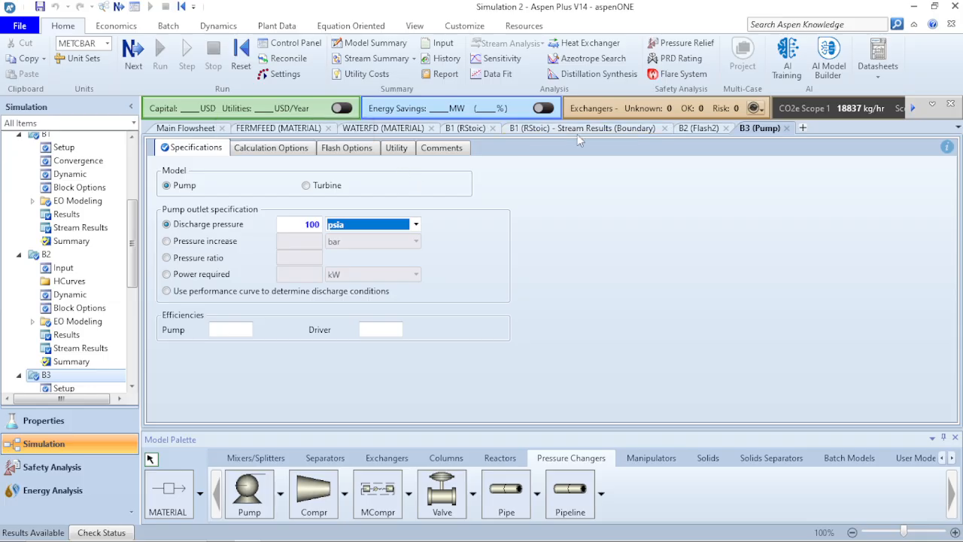
Rename flash block B2 to DEGAS on the main flowsheet.
{"action": "left_click", "coordinate": [183, 128]}
{"action": "left_click", "coordinate": [580, 228]}
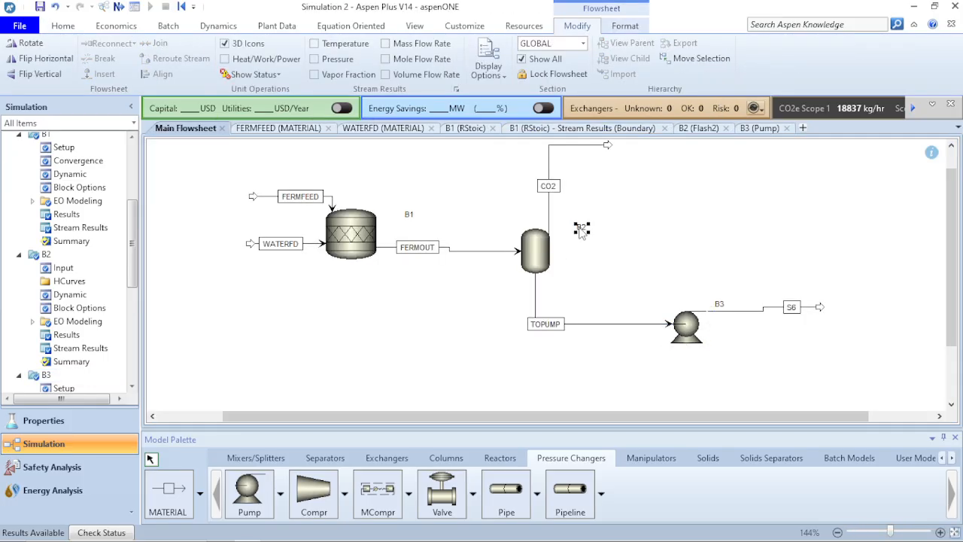
{"action": "left_click", "coordinate": [579, 228]}
{"action": "type", "text": "DEGAS"}
{"action": "key", "text": "Return"}
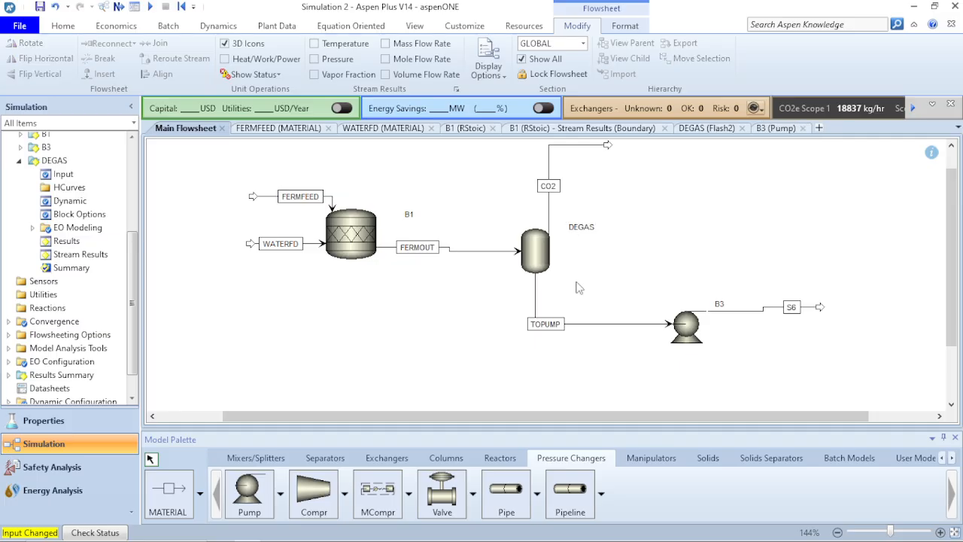
Review DEGAS stream results with component mole and mass flows expanded (17901.7 kg/hr CO2 overhead).
{"action": "double_click", "coordinate": [545, 259]}
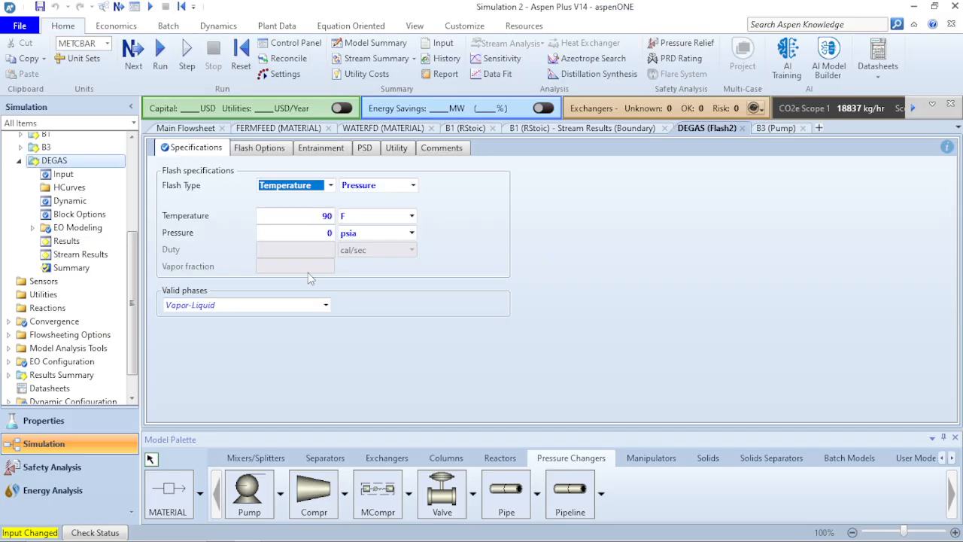
{"action": "left_click", "coordinate": [76, 255]}
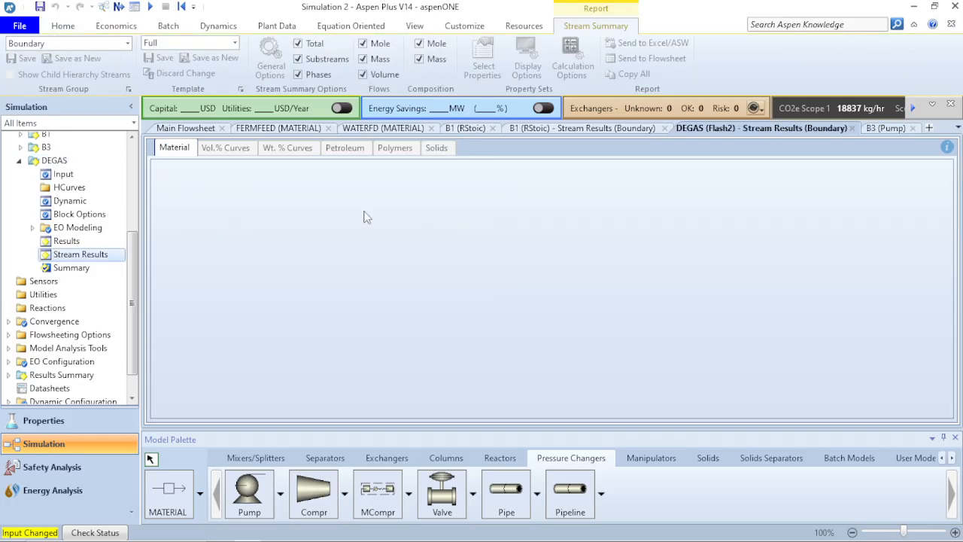
{"action": "scroll", "coordinate": [606, 346], "scroll_direction": "down", "scroll_amount": 6}
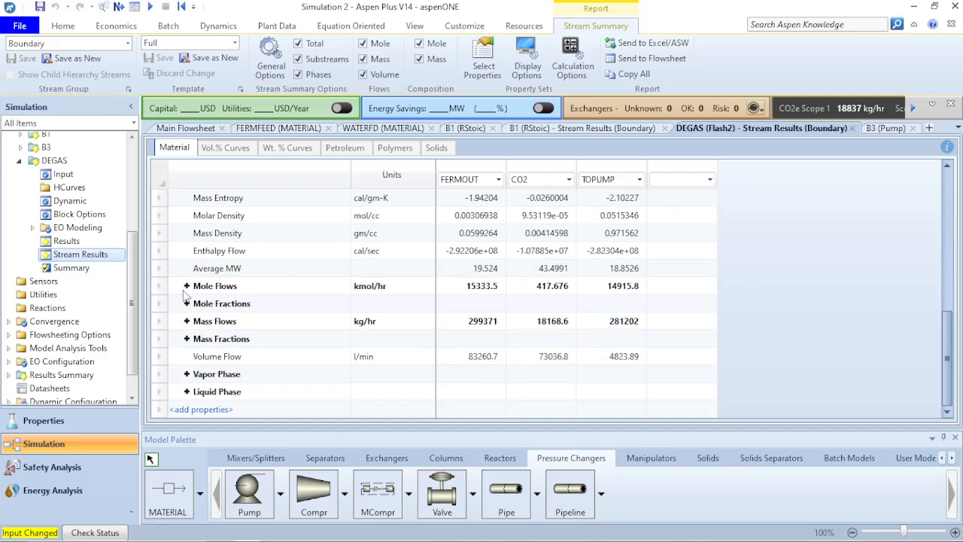
{"action": "left_click", "coordinate": [186, 286]}
{"action": "scroll", "coordinate": [527, 324], "scroll_direction": "down", "scroll_amount": 2}
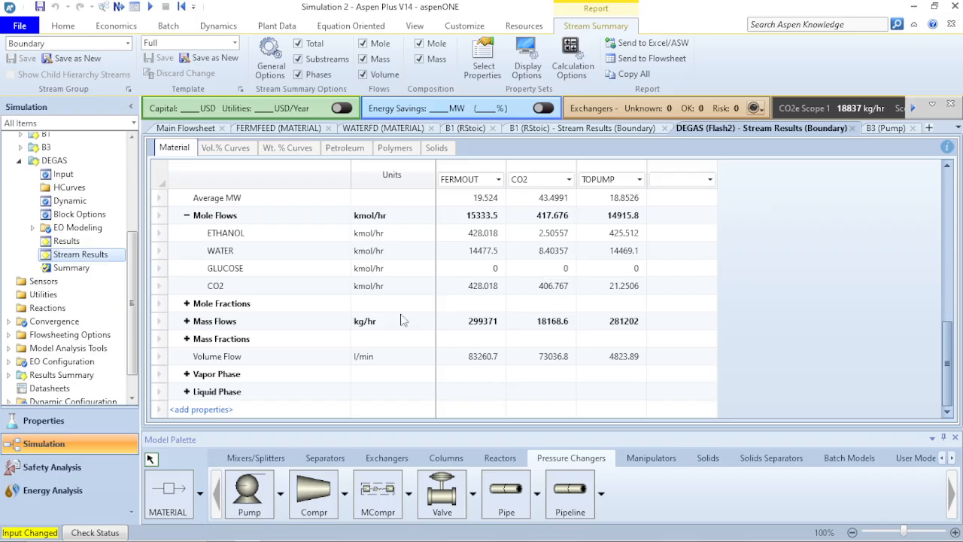
{"action": "left_click", "coordinate": [187, 321]}
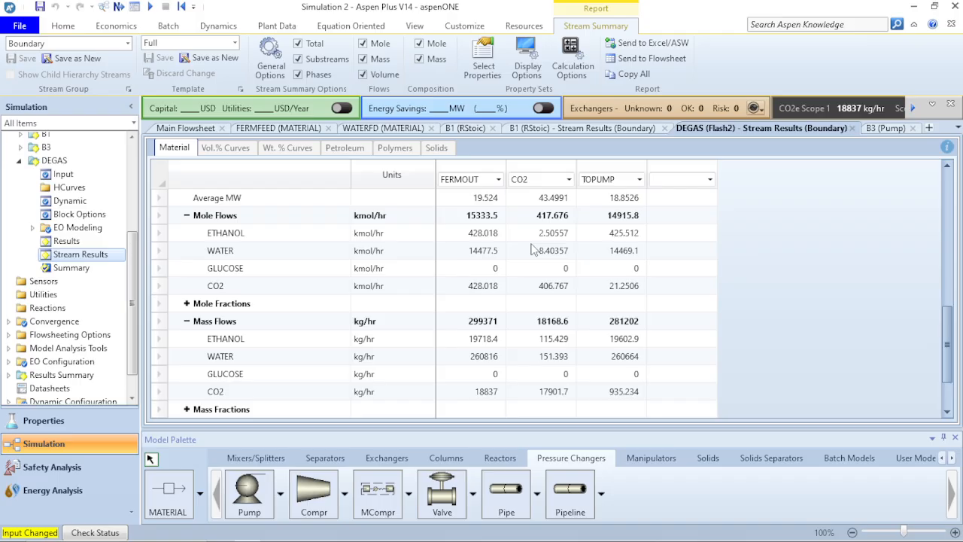
{"action": "left_click", "coordinate": [384, 301]}
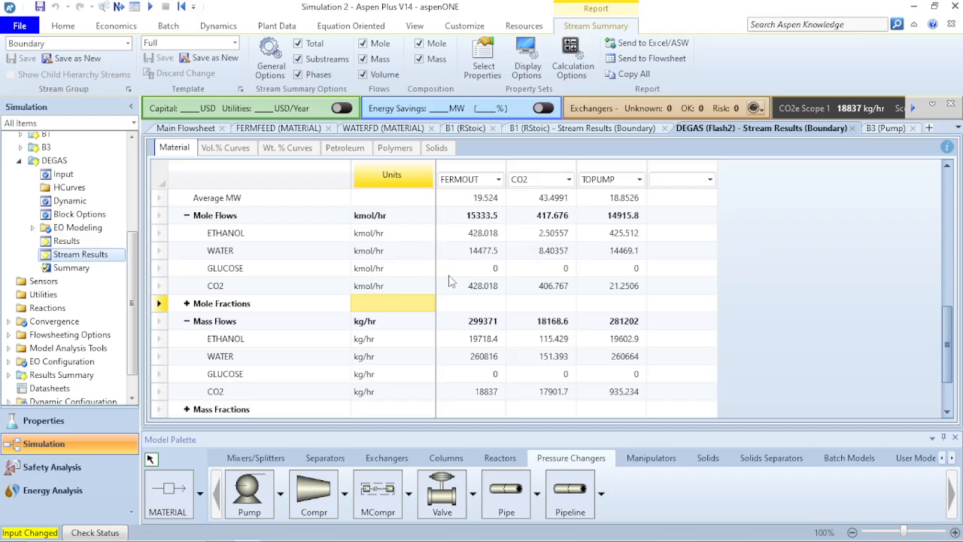
{"action": "left_click", "coordinate": [199, 131]}
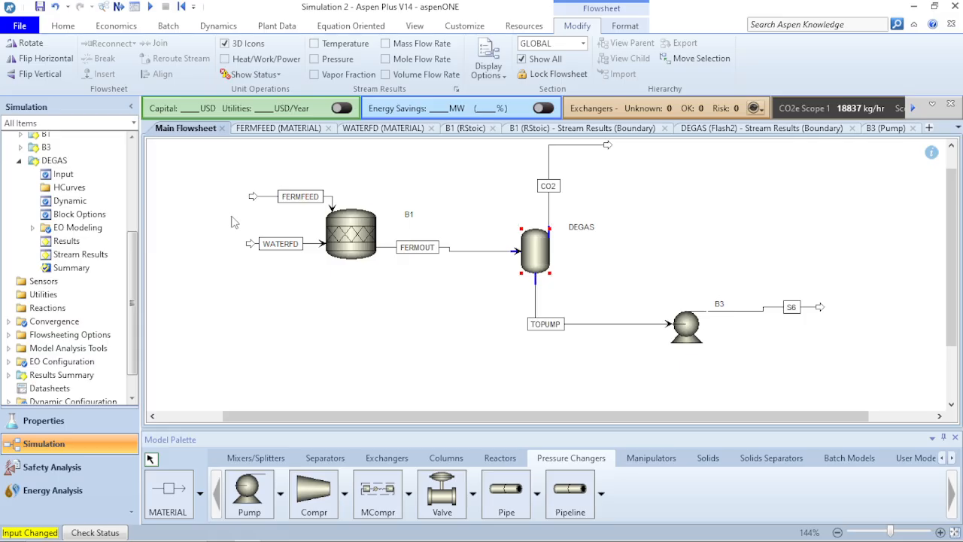